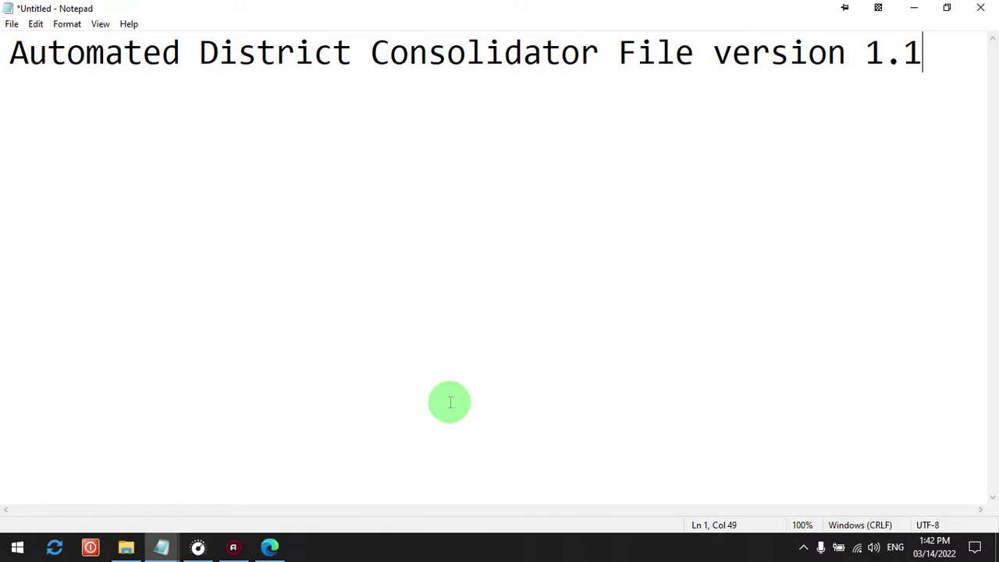
- Check the Google Drive download page of the Main Consolidator File in the browser, and return to the Demo v1.1 folder
click(913, 9)
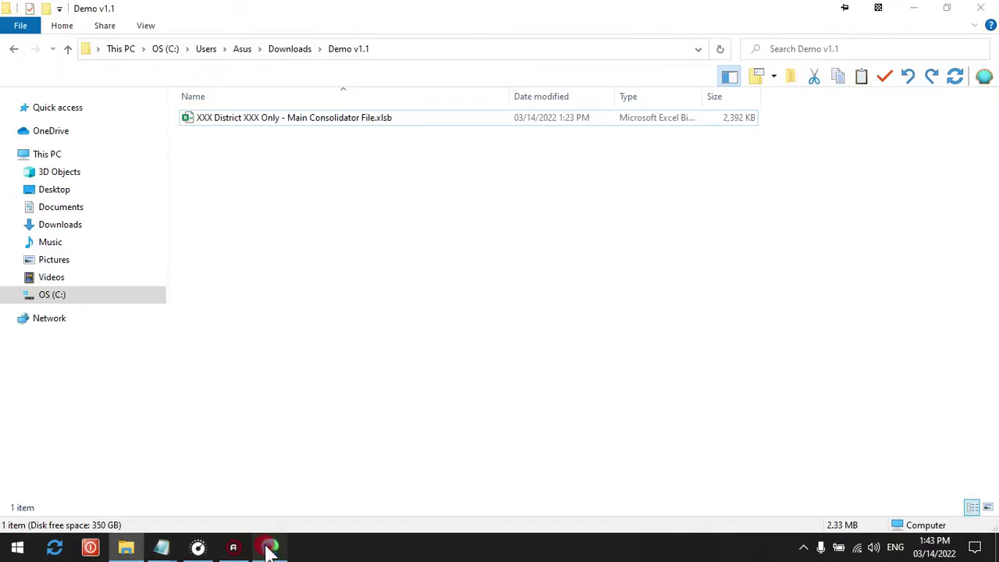
click(270, 547)
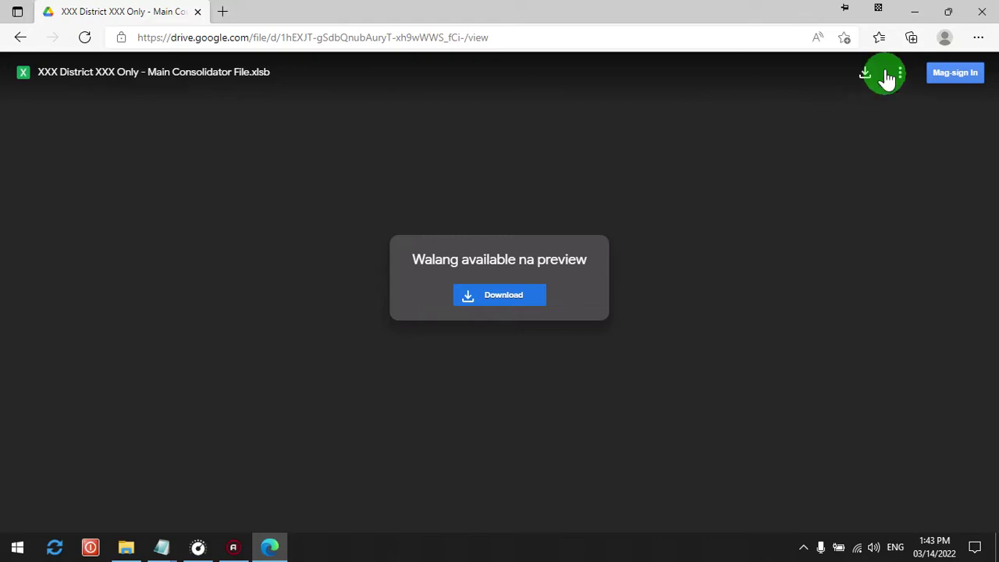
click(914, 13)
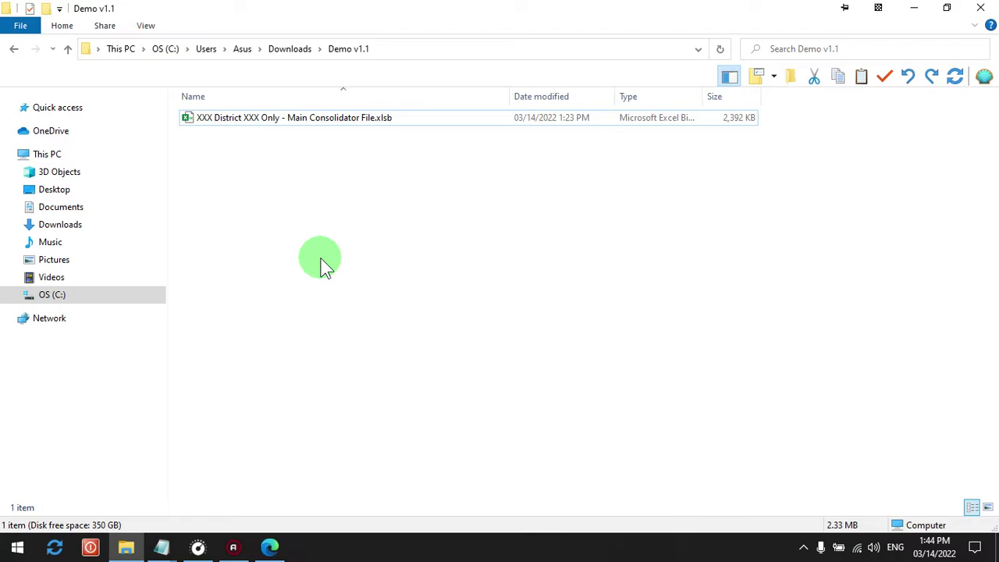
- Rename the consolidator workbook in the Demo v1.1 folder as "Oas North District Elem Only - Main Consolidator File.xlsb"
click(278, 121)
right_click(274, 117)
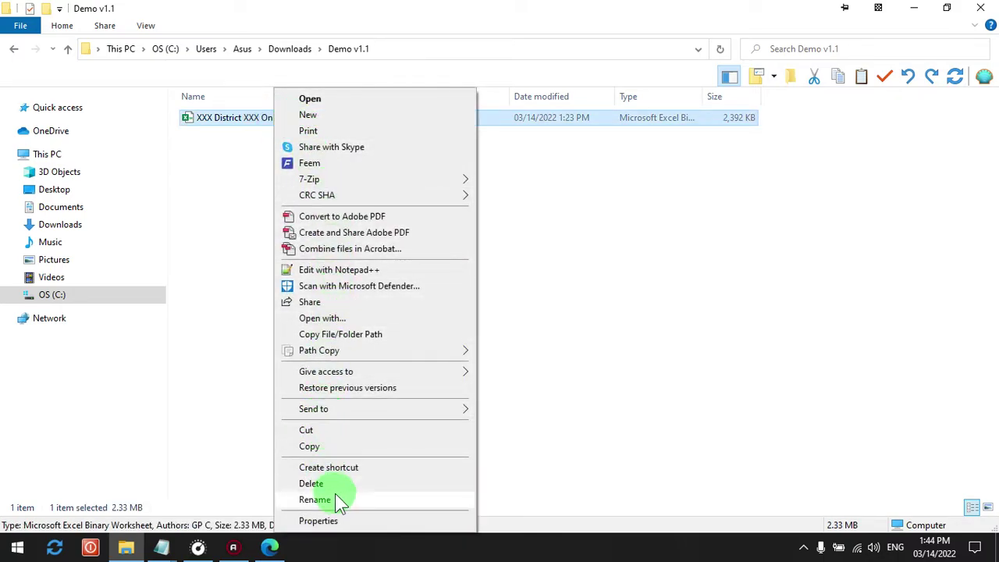
click(338, 498)
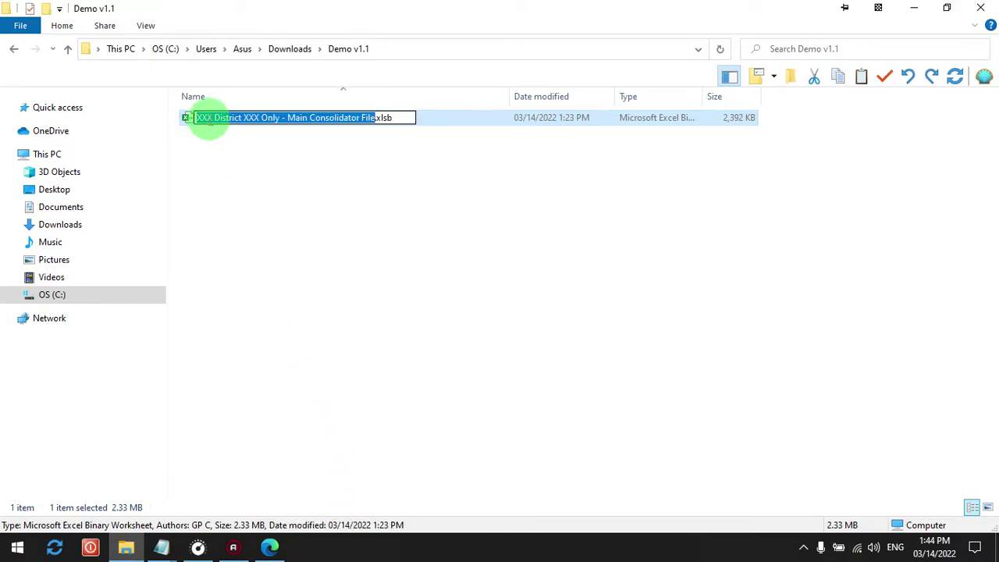
double_click(203, 117)
text(Oas )
text(North)
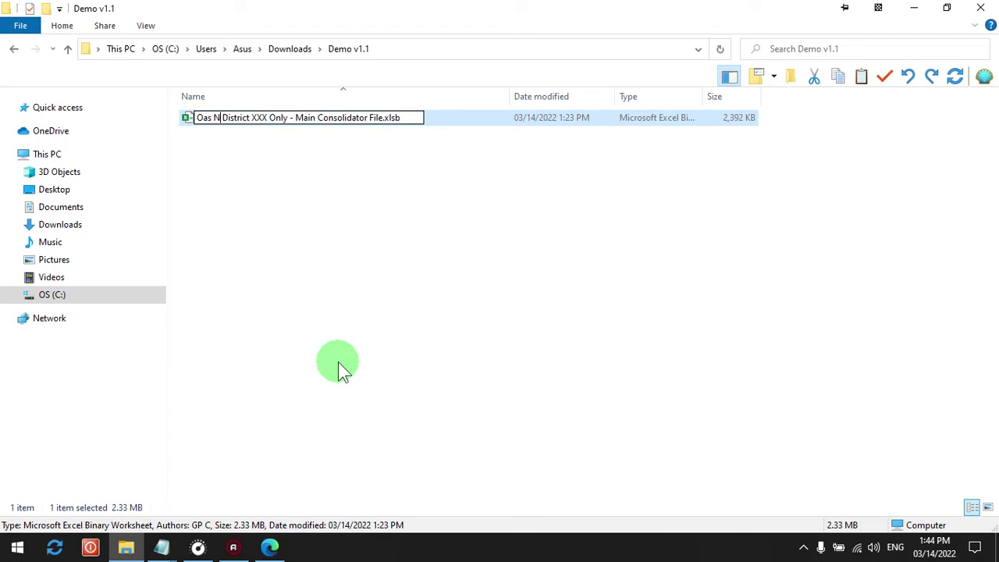
key(Right)
key(Right)
key(Right)
key(Right)
key(Right)
key(Right)
key(Right)
key(Right)
key(Right)
key(Right)
key(Right)
key(Right)
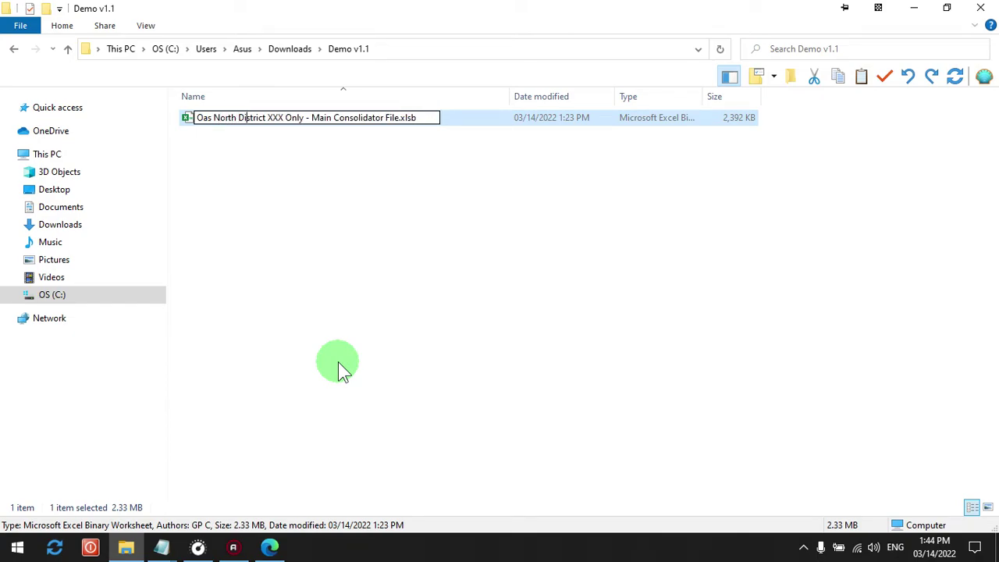
key(BackSpace)
key(BackSpace)
key(BackSpace)
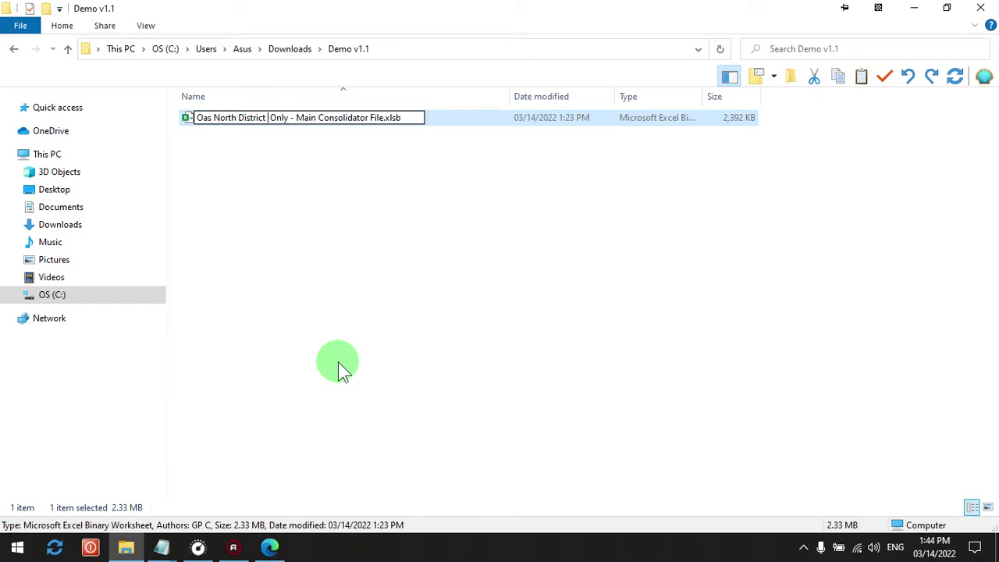
text(Elem)
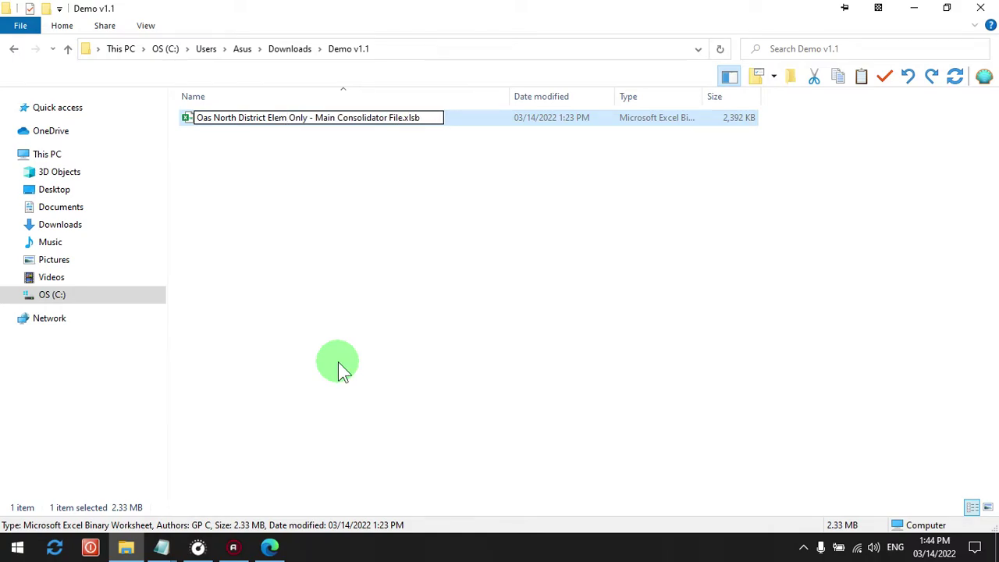
key(Return)
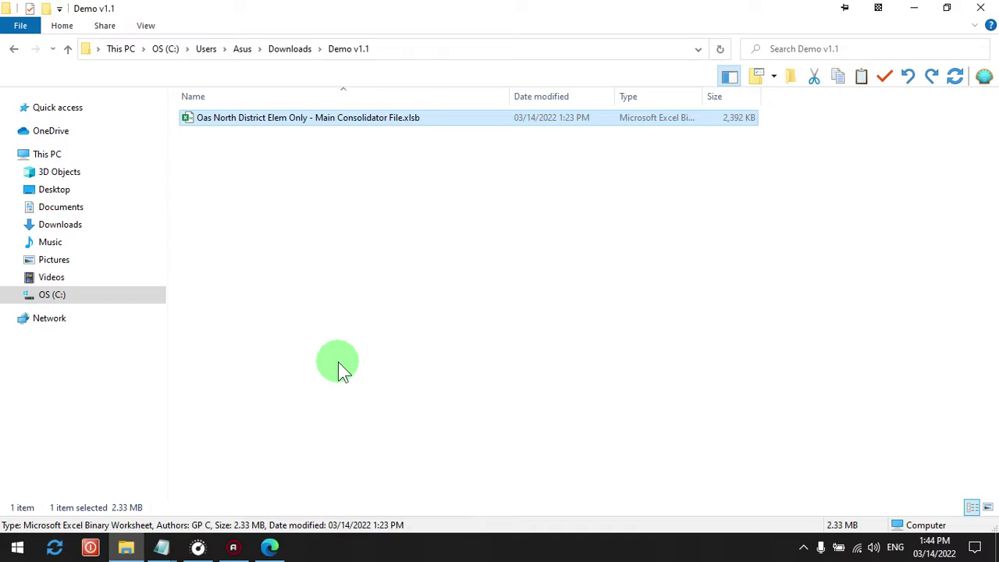
- Open the renamed workbook in Excel and enable both its editing and its disabled active content
double_click(368, 121)
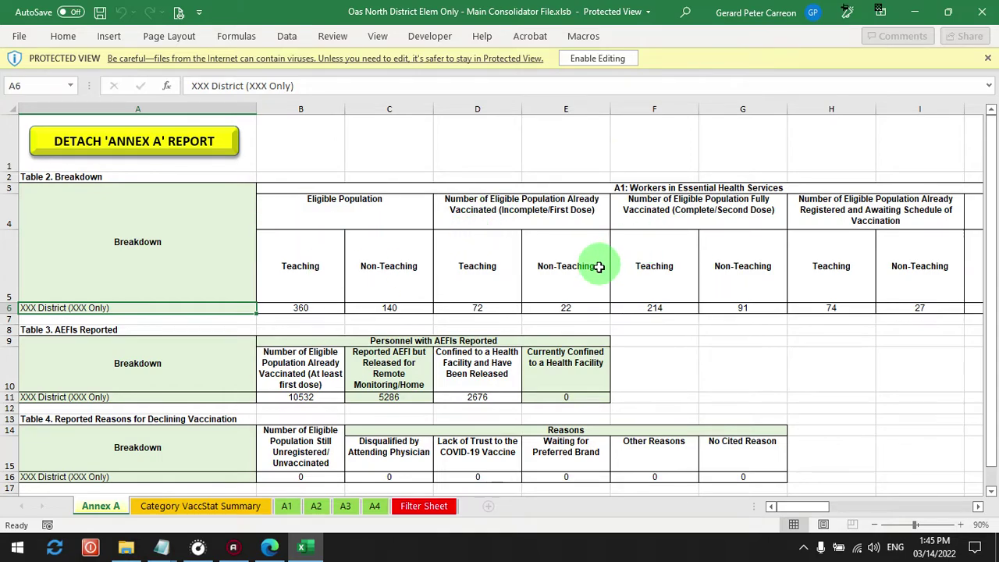
click(631, 62)
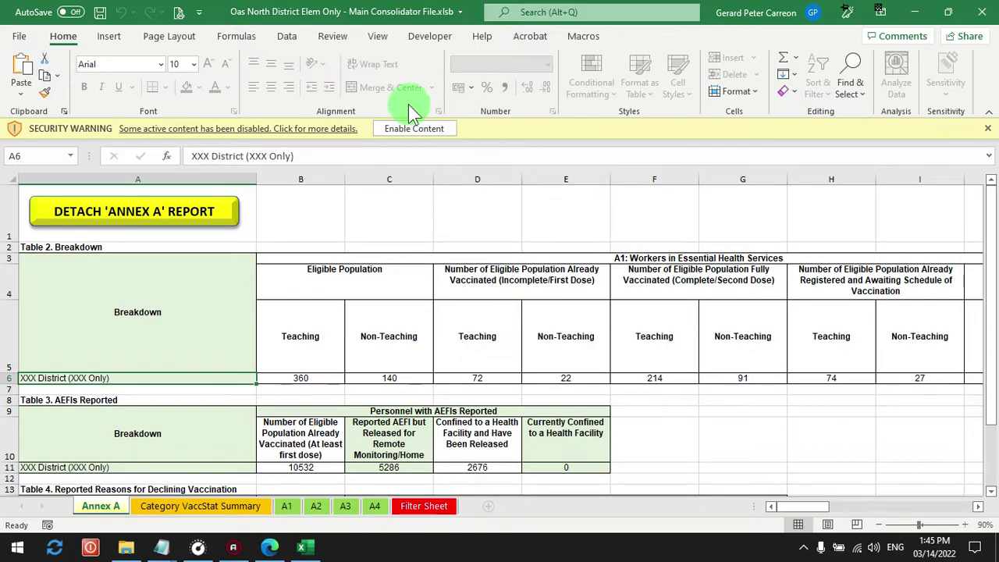
click(446, 131)
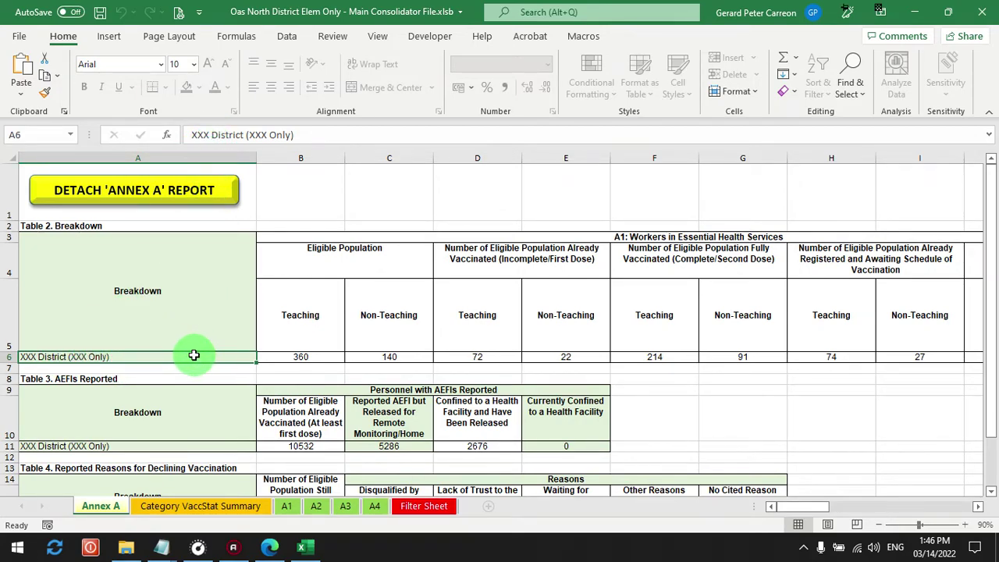
- Replace the district name in cell A6 of the Annex A sheet with "Oas North District (Elem) Only"
drag(305, 137, 145, 138)
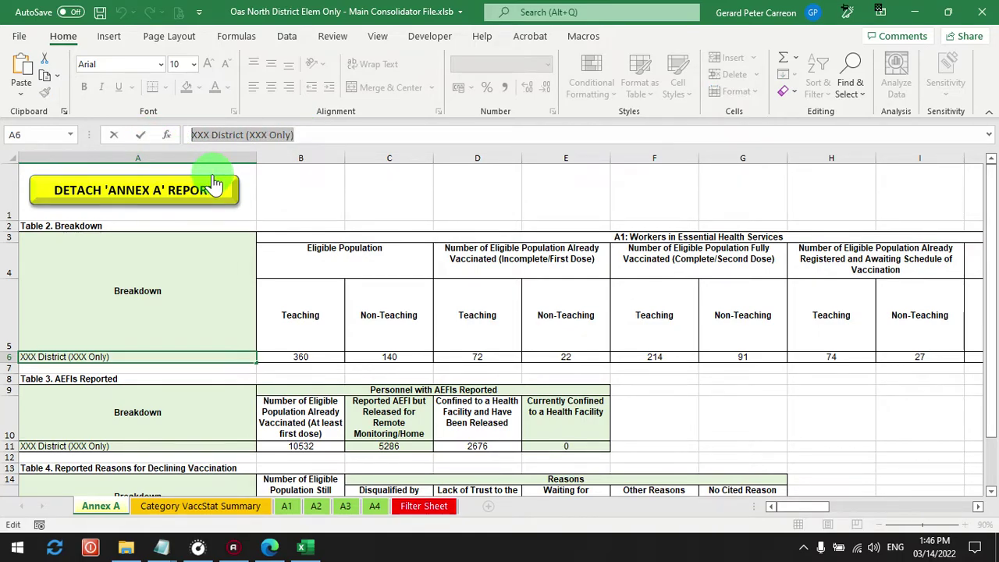
text(Oas North Distr)
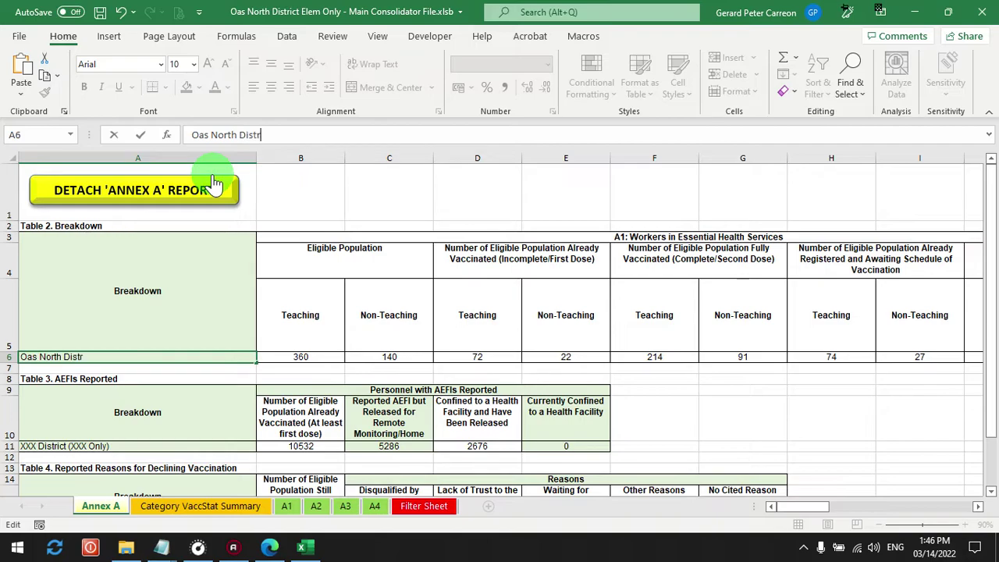
text(ict (Elem) Only)
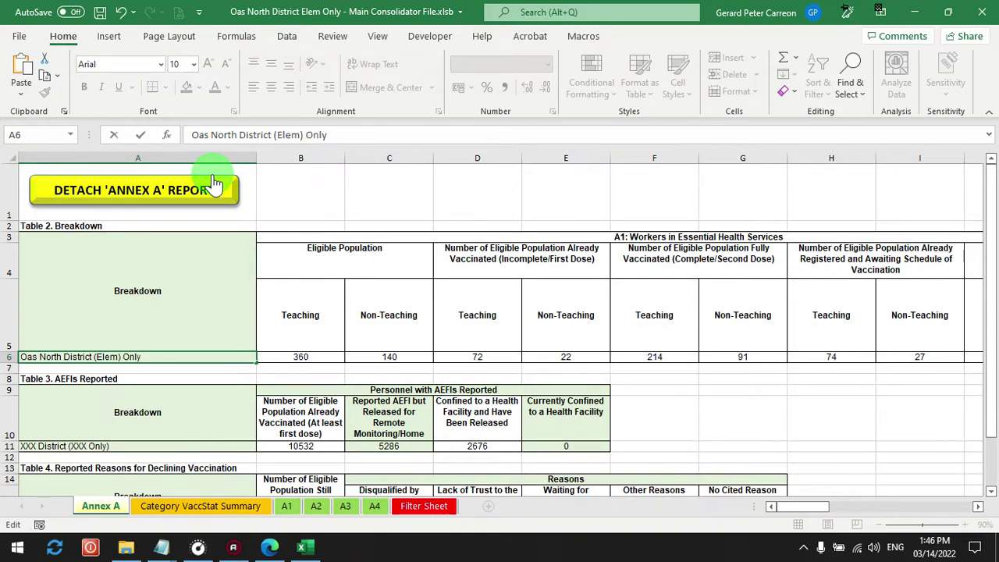
key(Return)
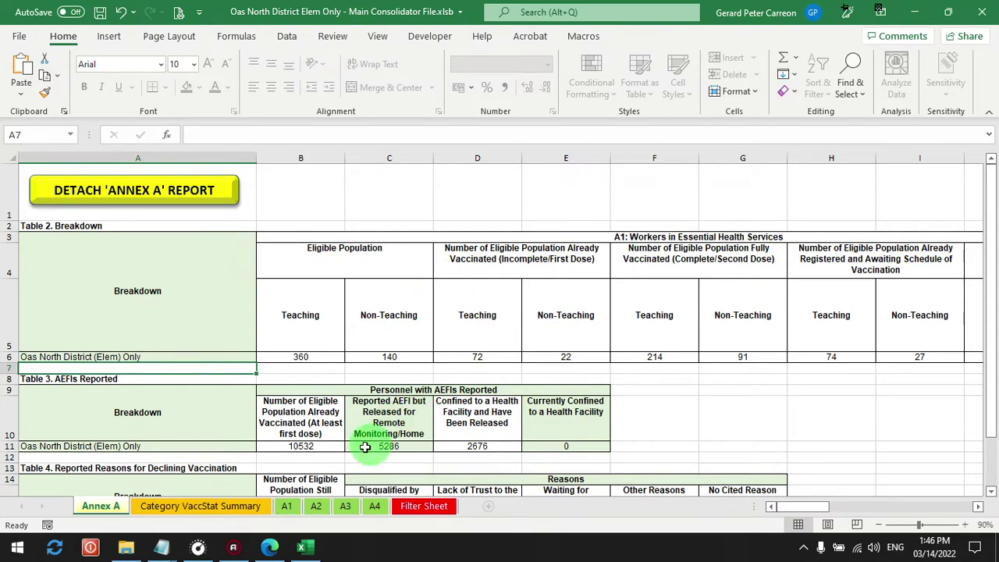
- Look through the category sheets A1 to A4, the Filter Sheet and the Category VaccStat Summary
click(320, 356)
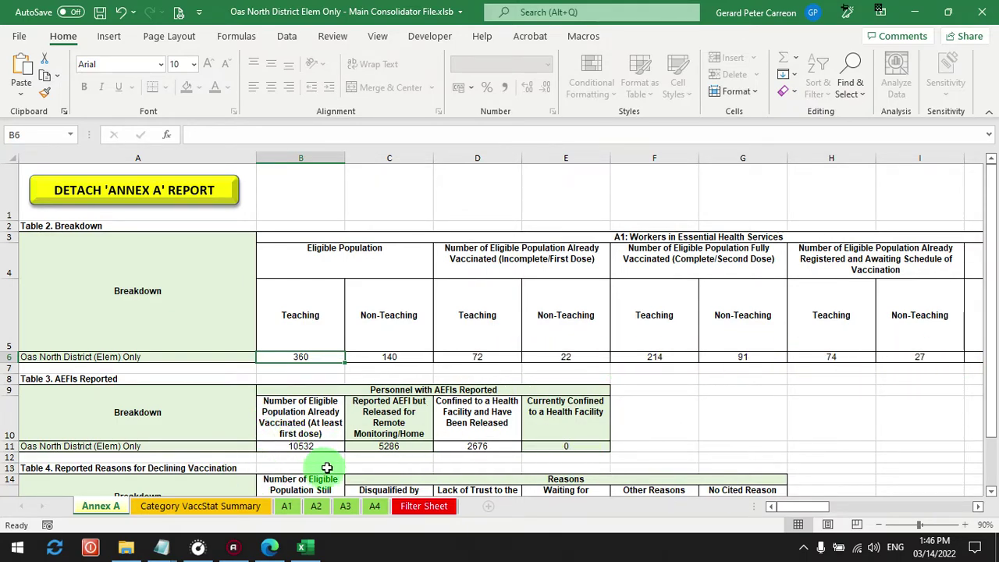
click(289, 504)
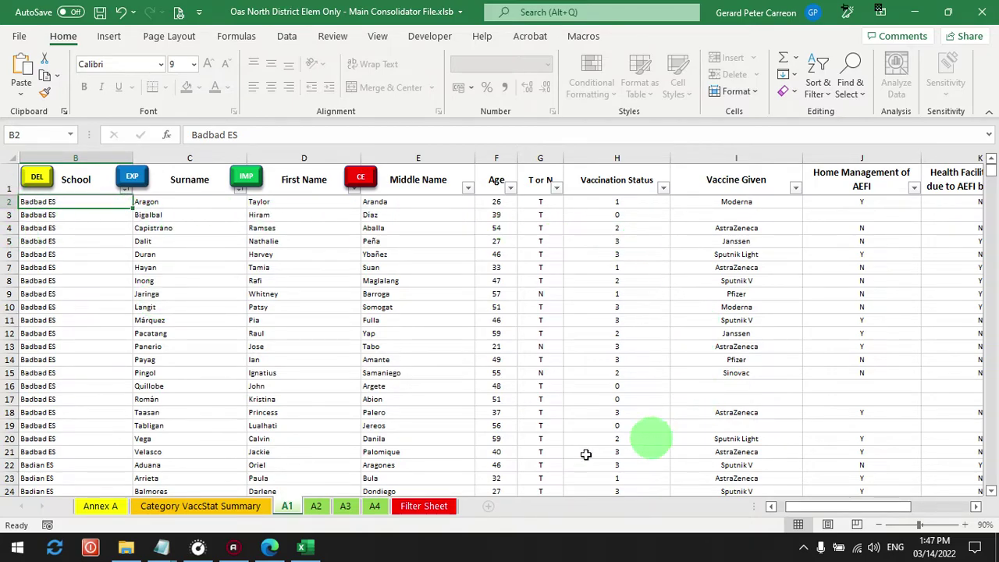
click(318, 506)
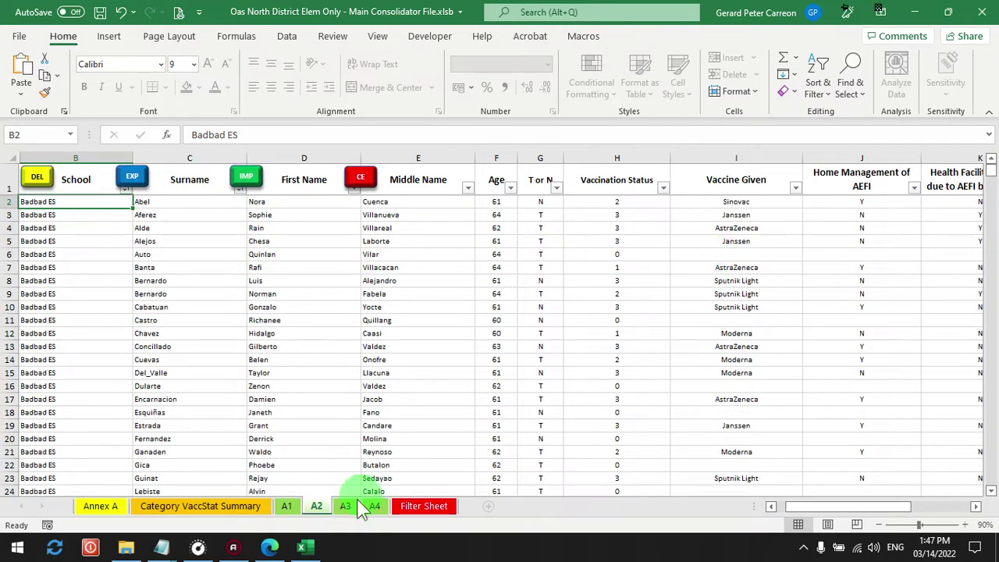
click(345, 505)
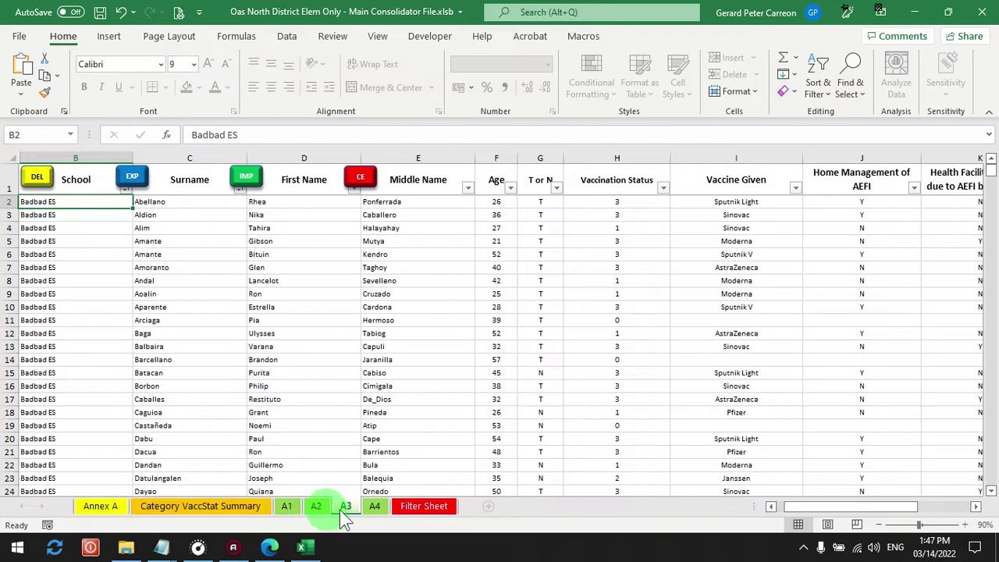
click(376, 505)
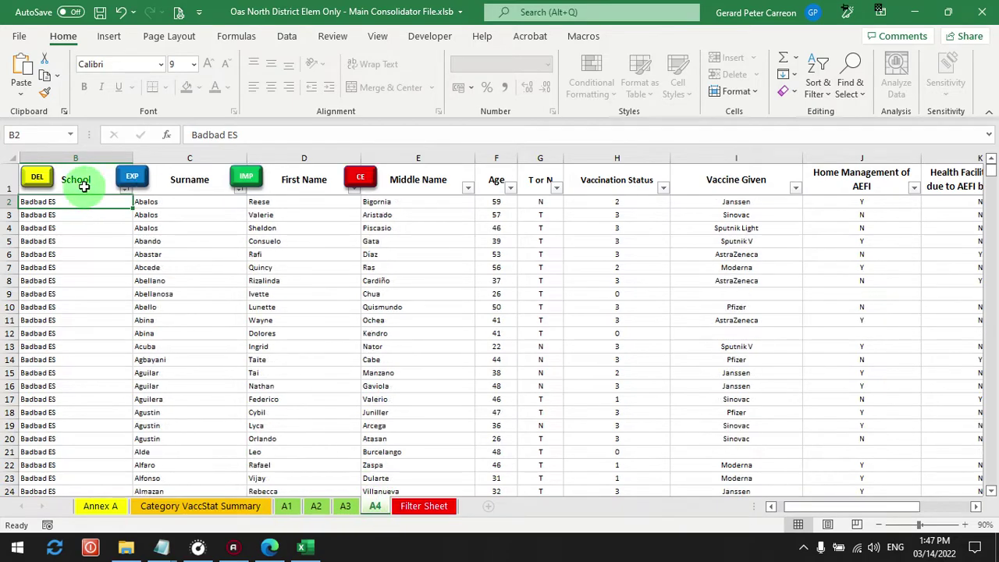
click(421, 506)
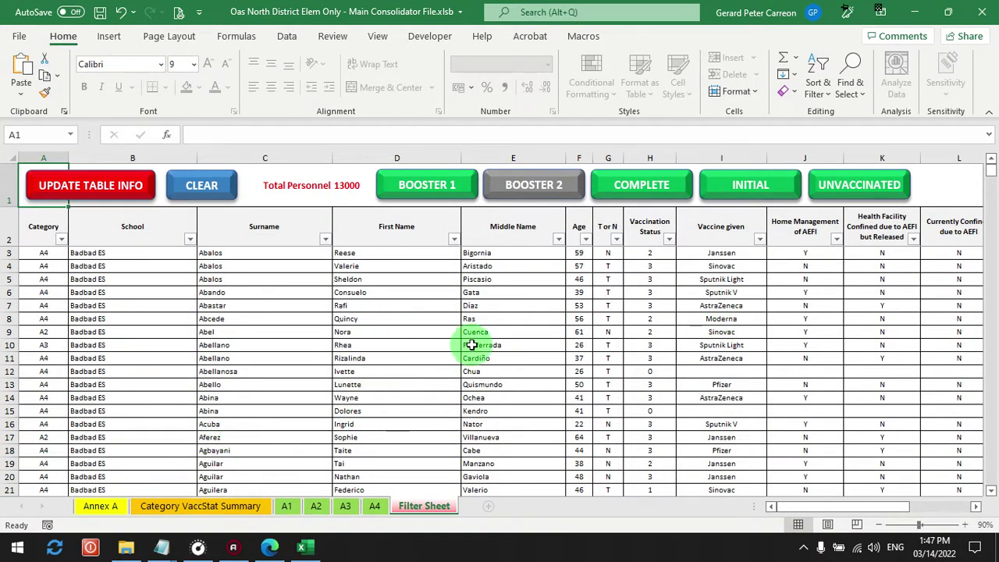
click(243, 507)
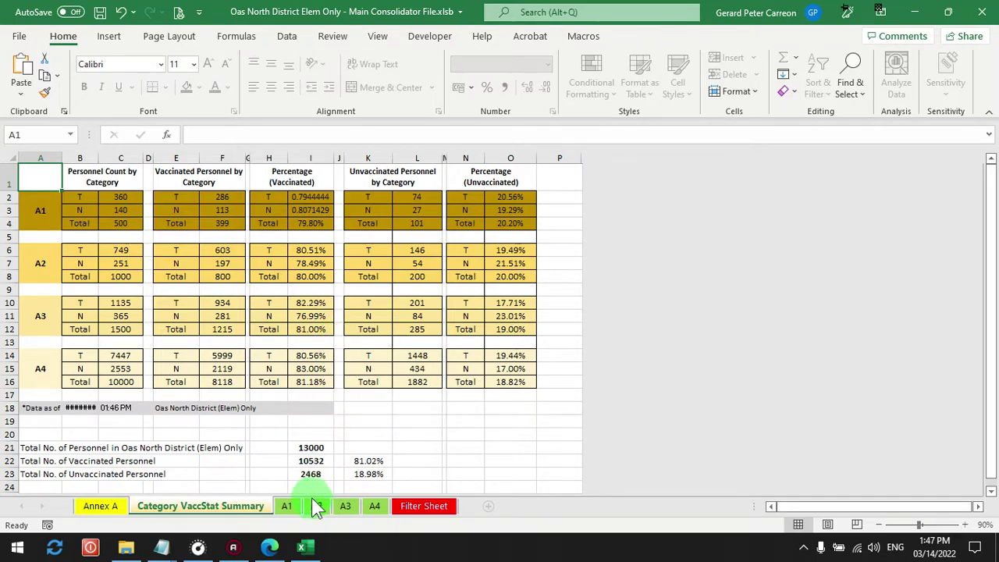
- Examine the personnel lists and the DEL, EXP, IMP and CE macro controls on sheets A1 to A4
click(287, 506)
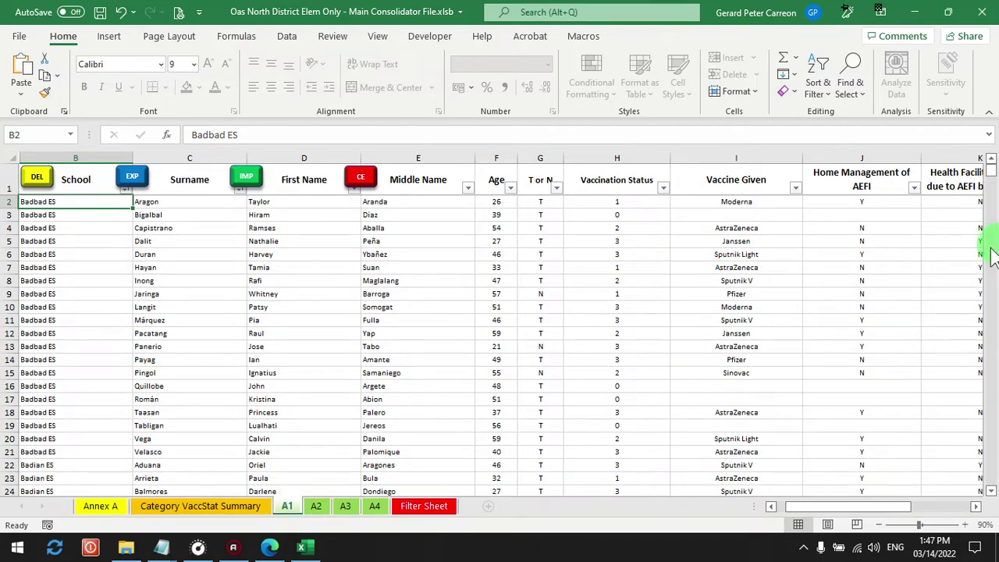
click(315, 509)
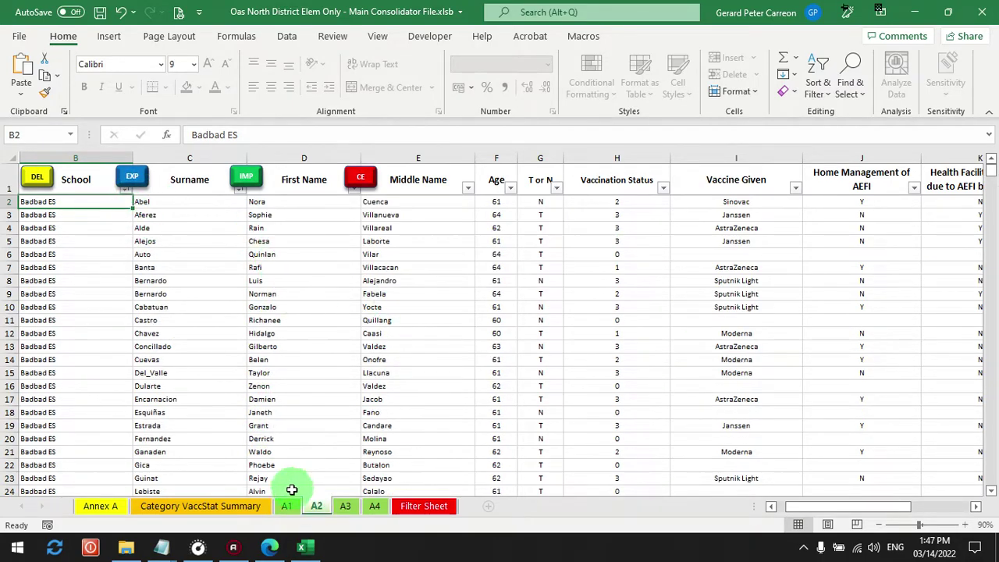
click(347, 509)
click(376, 508)
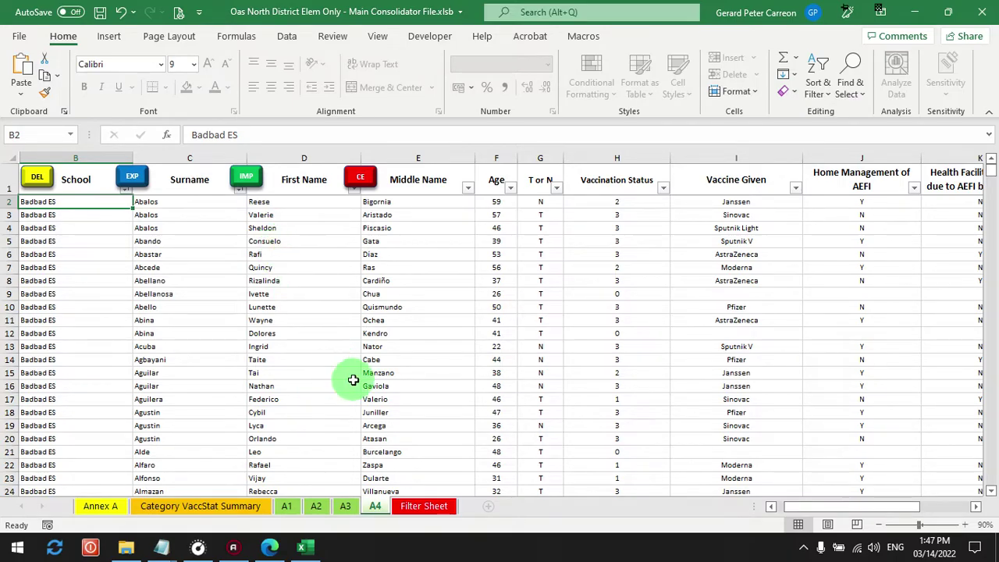
click(288, 507)
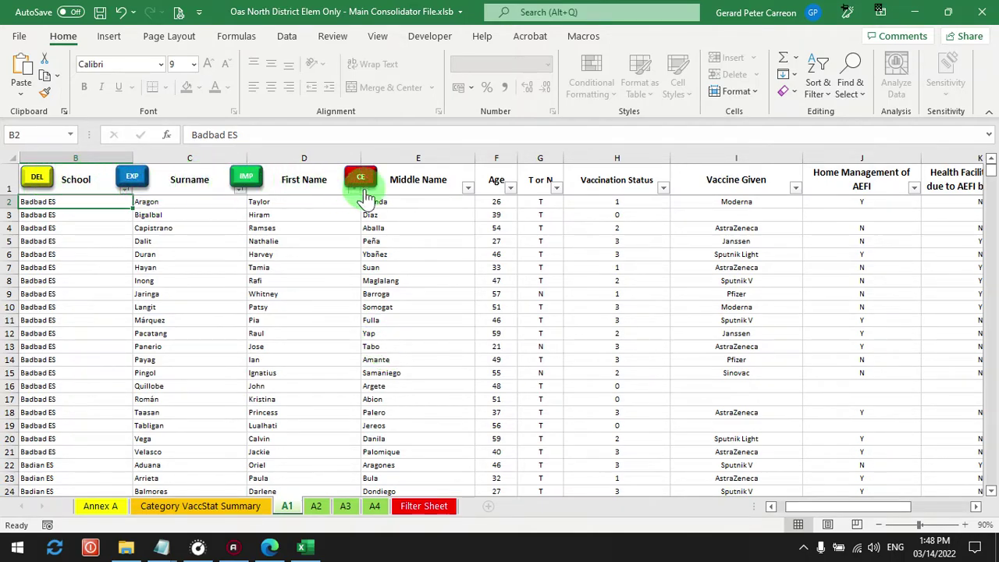
click(320, 509)
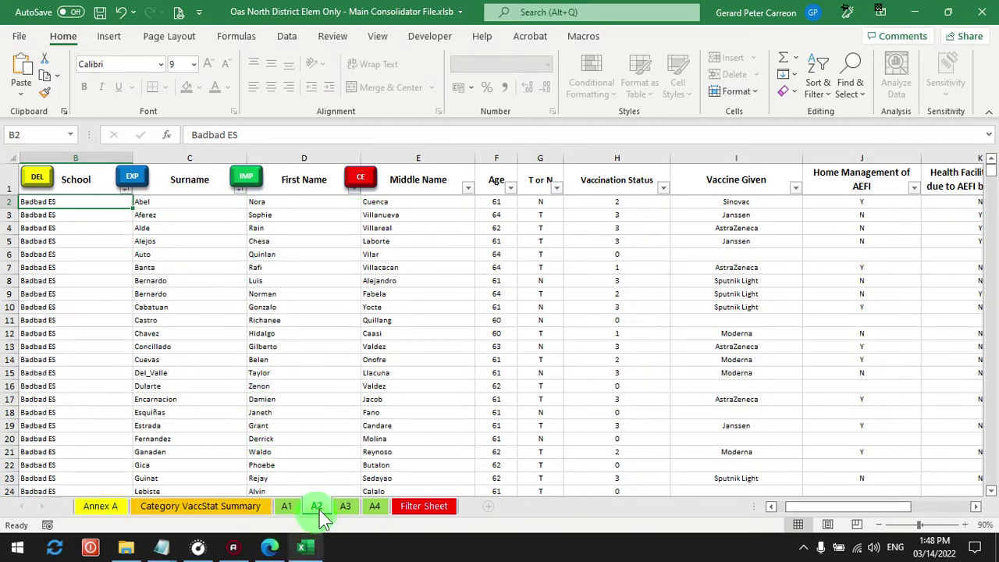
click(345, 507)
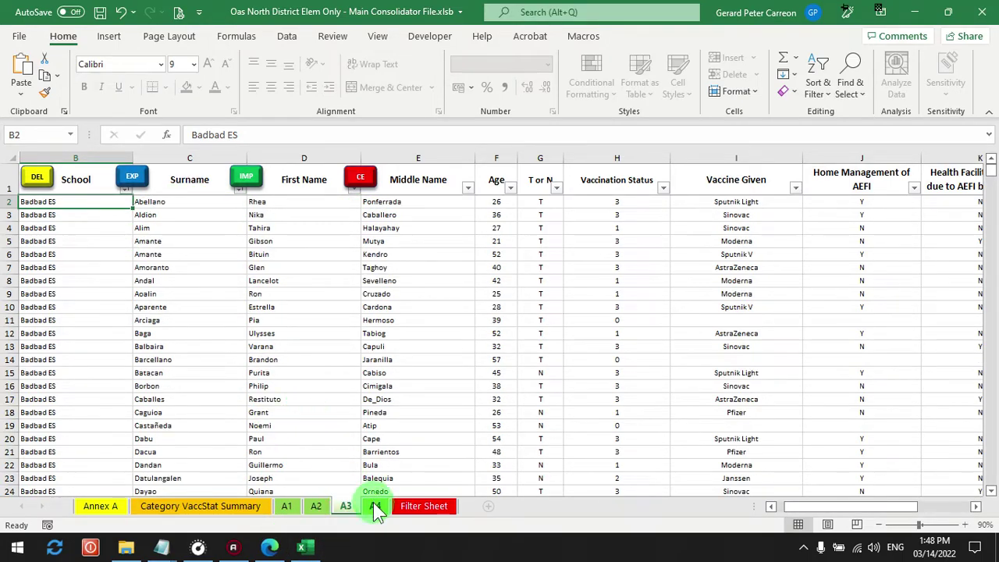
click(374, 506)
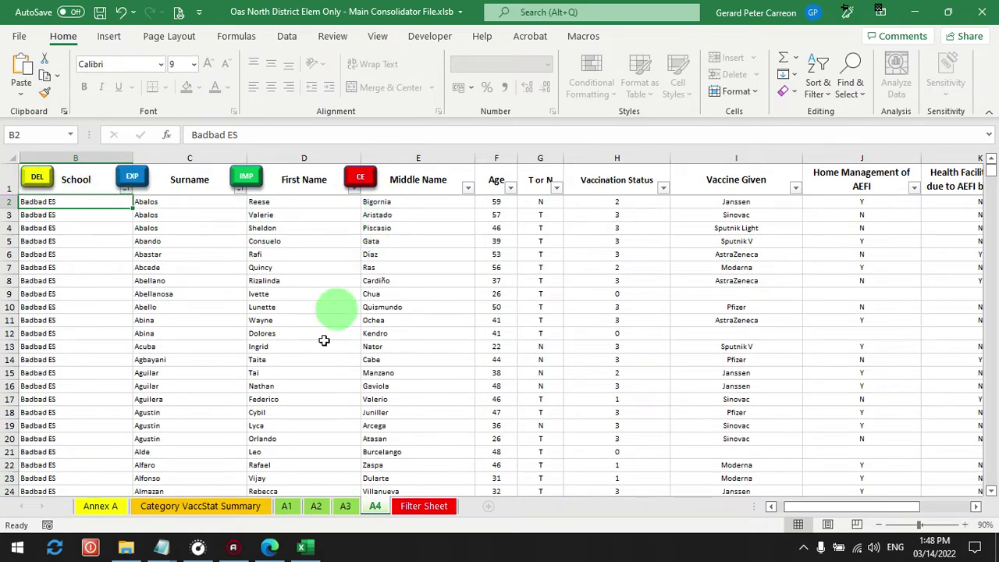
click(286, 506)
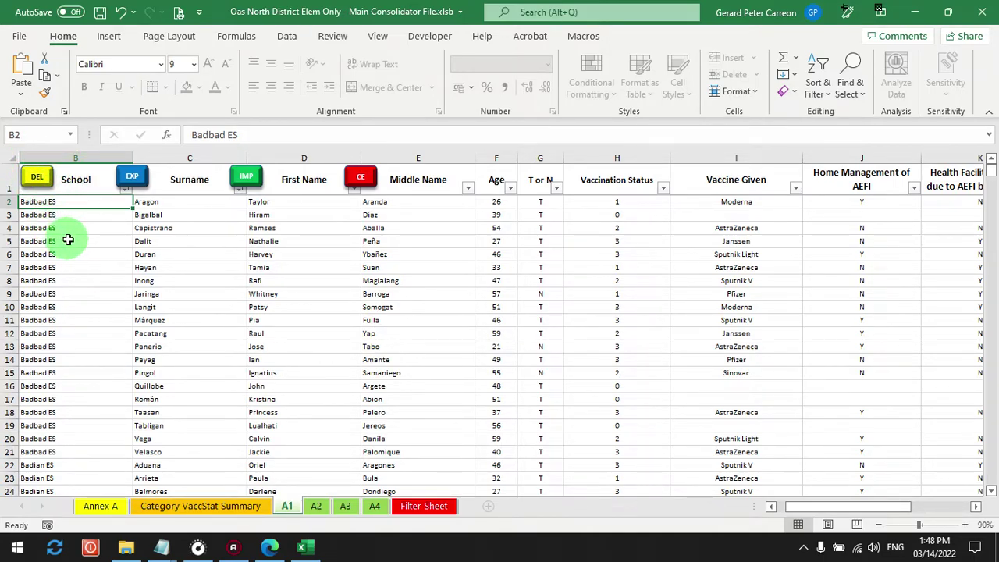
- Compare the personnel list on sheet A1 with the totals on the Category VaccStat Summary sheet
click(178, 203)
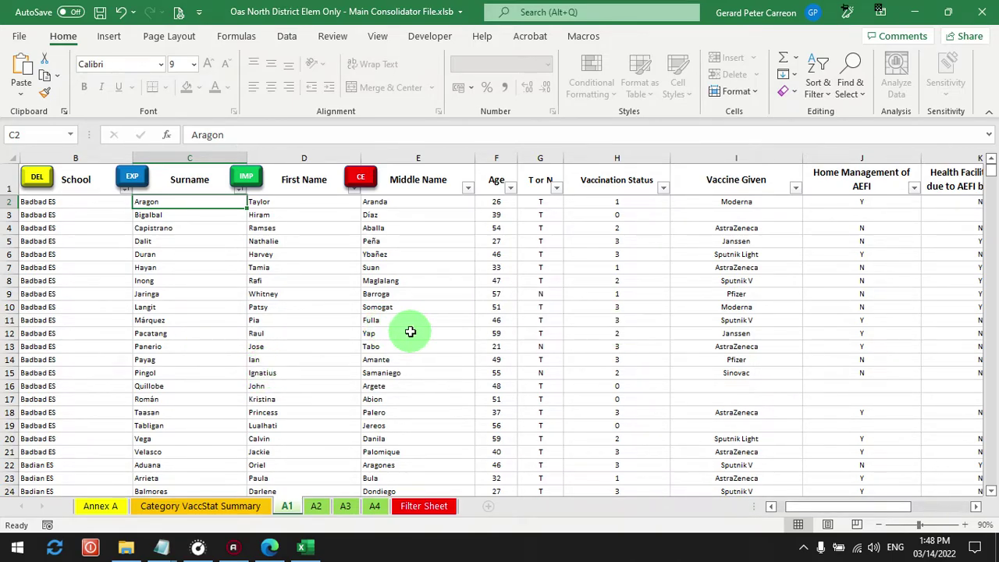
click(227, 506)
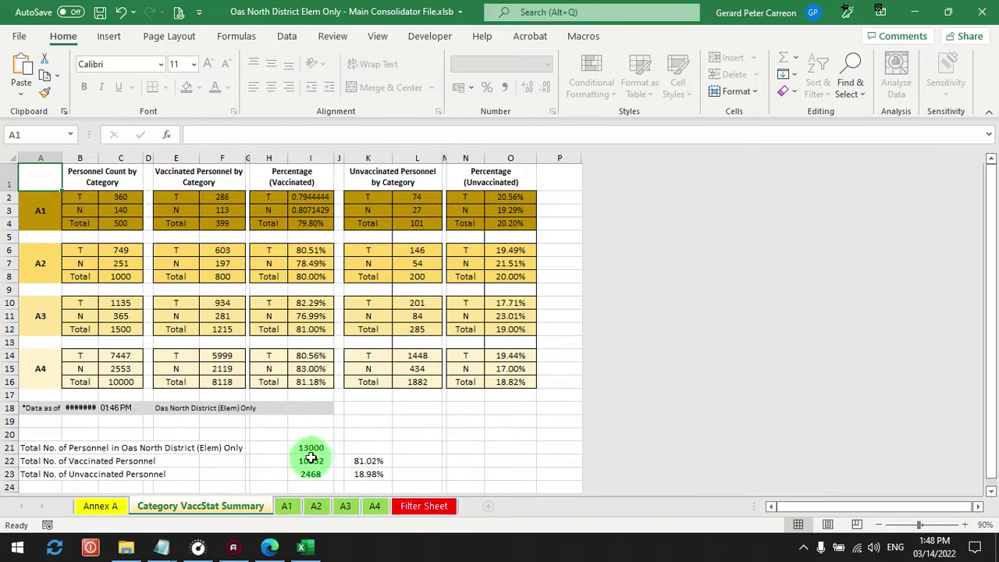
click(287, 506)
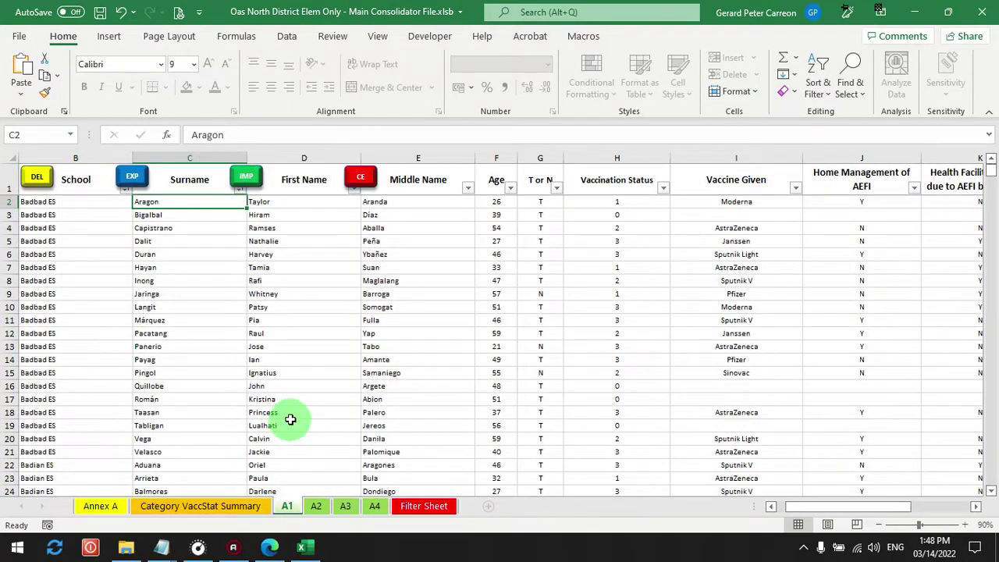
- Request deletion of the personnel record in row 2 of sheet A2 with the DEL macro, and decline it
click(316, 506)
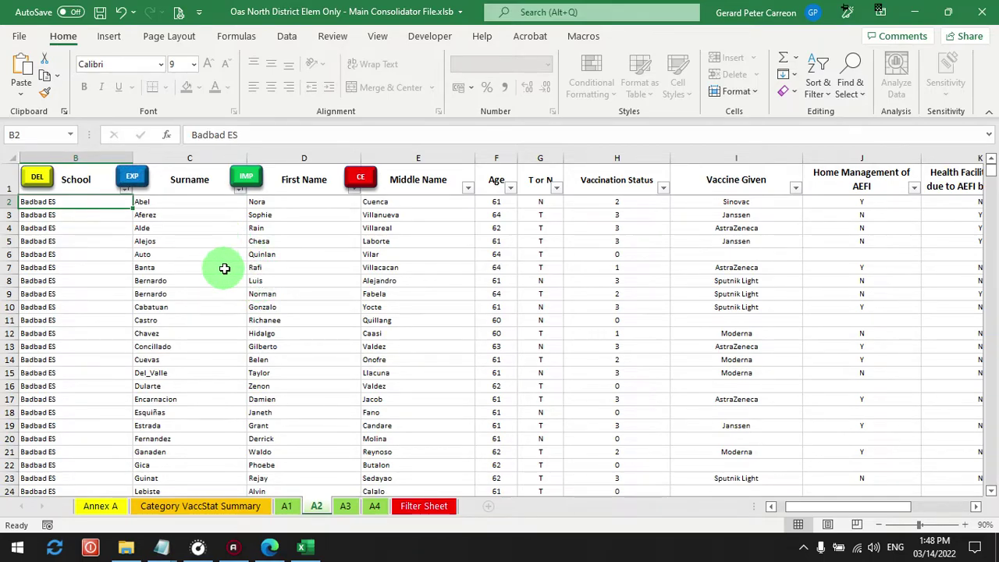
click(192, 204)
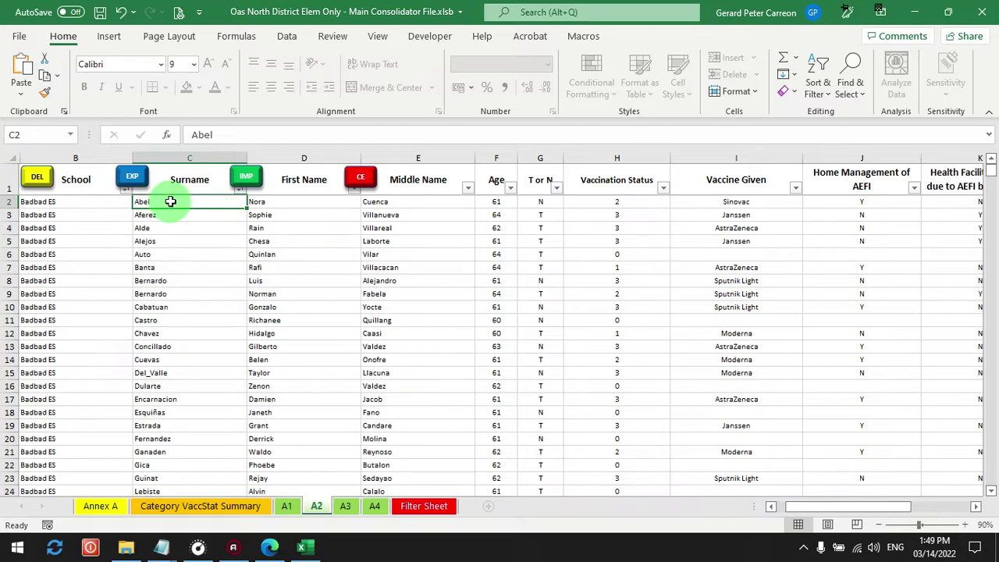
click(39, 178)
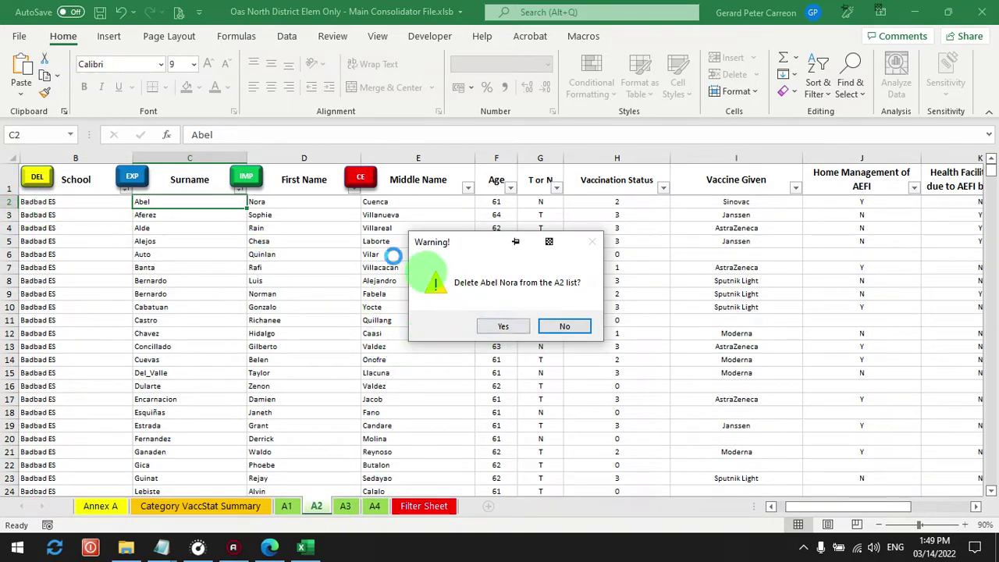
click(502, 328)
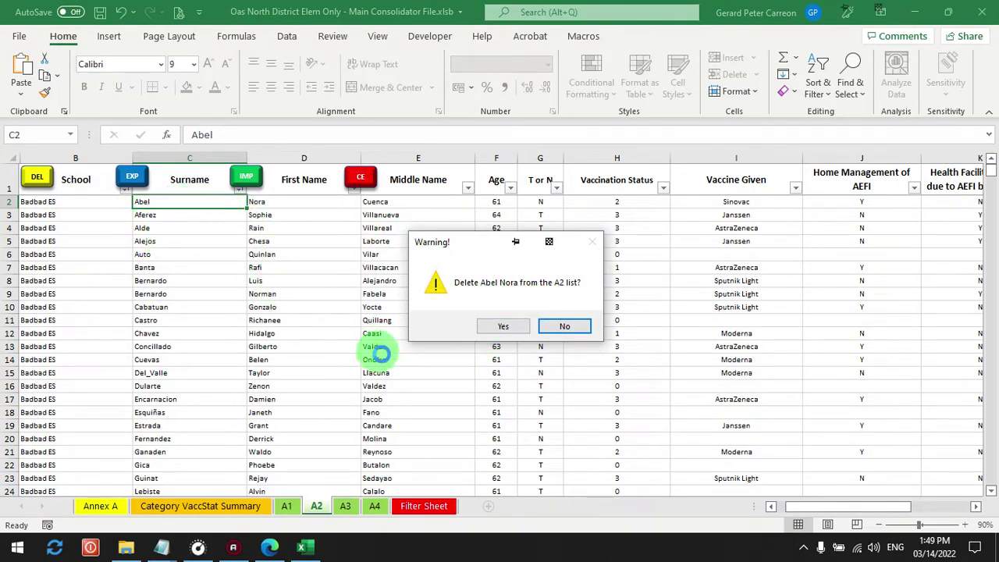
click(566, 327)
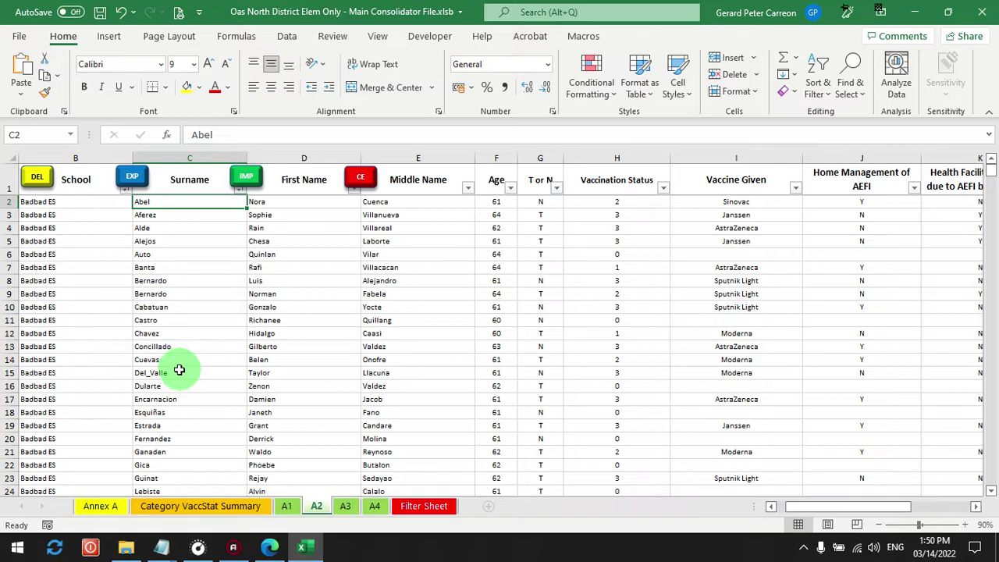
- Delete the personnel record in row 12 of the A2 list with the DEL macro
click(146, 334)
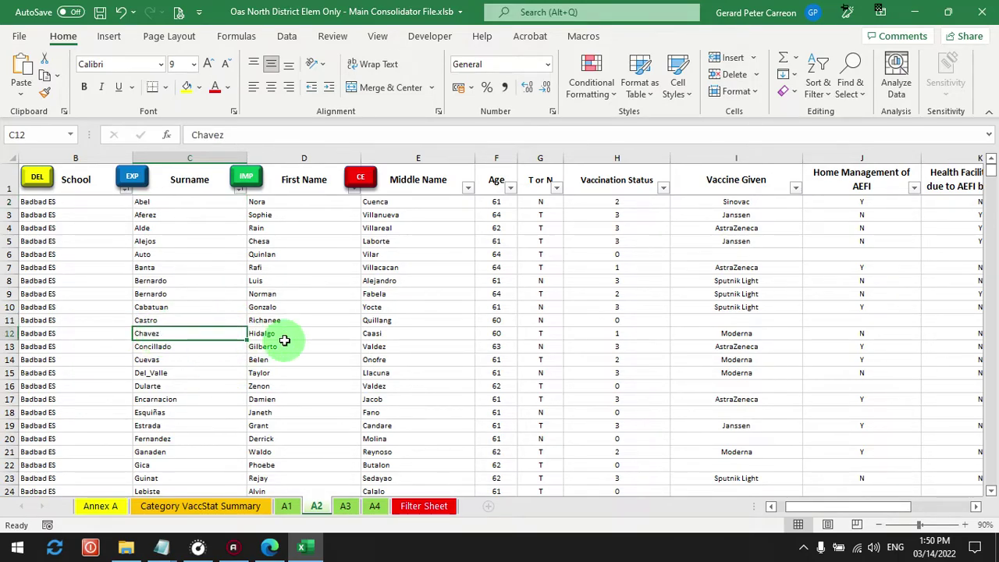
click(45, 182)
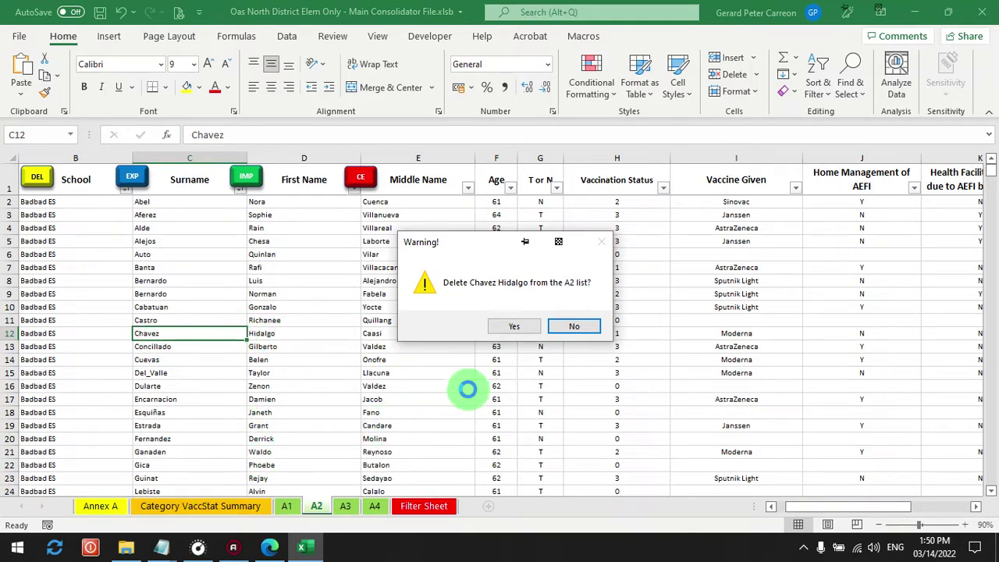
click(514, 327)
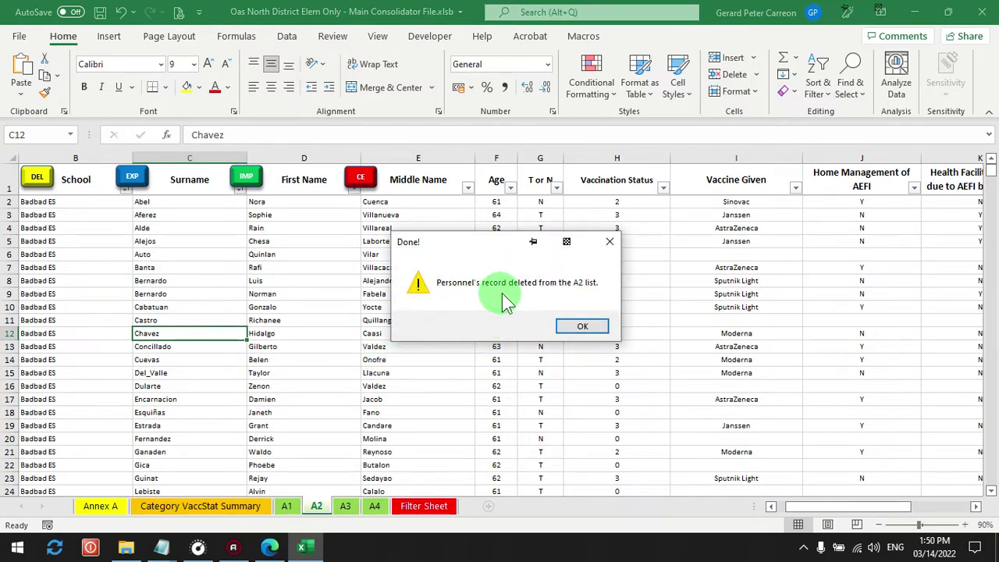
click(582, 326)
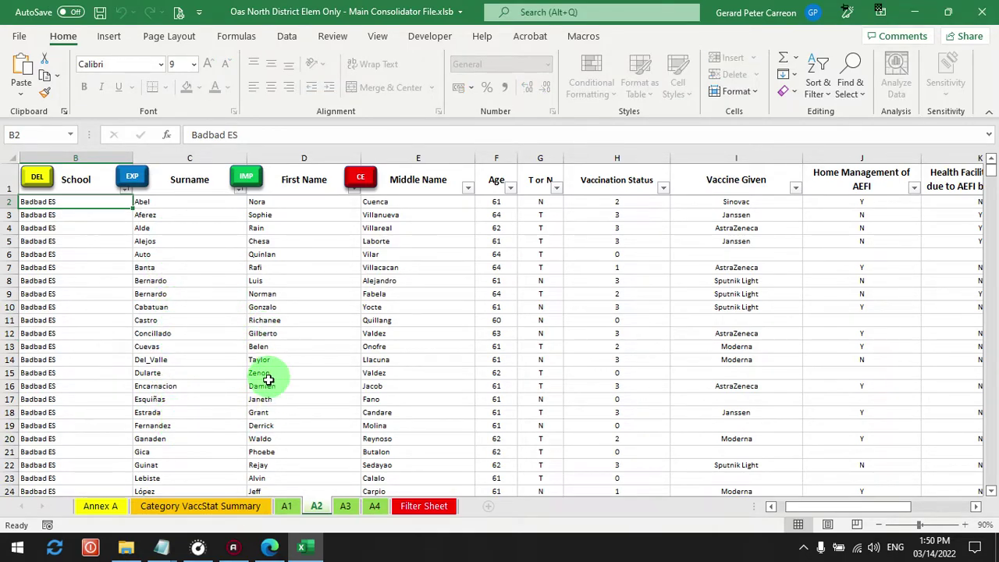
- Check the personnel totals on the Category VaccStat Summary sheet and the lists on sheets A1 and A2
click(242, 506)
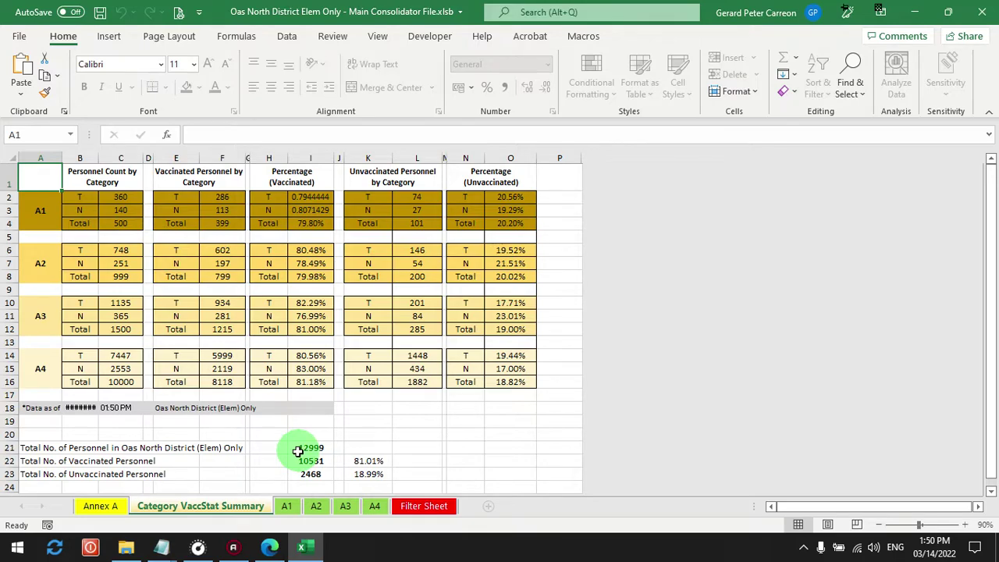
click(286, 507)
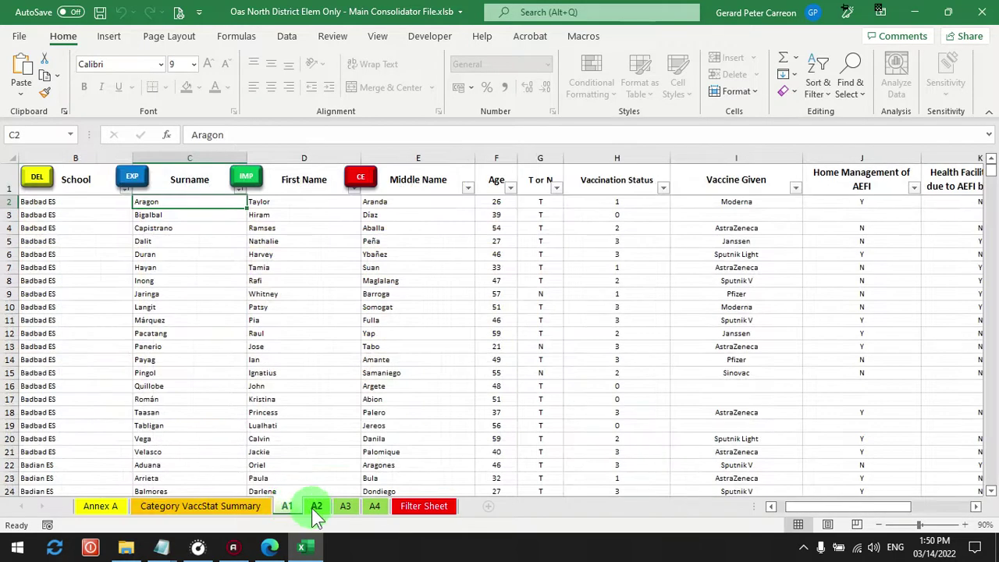
click(316, 507)
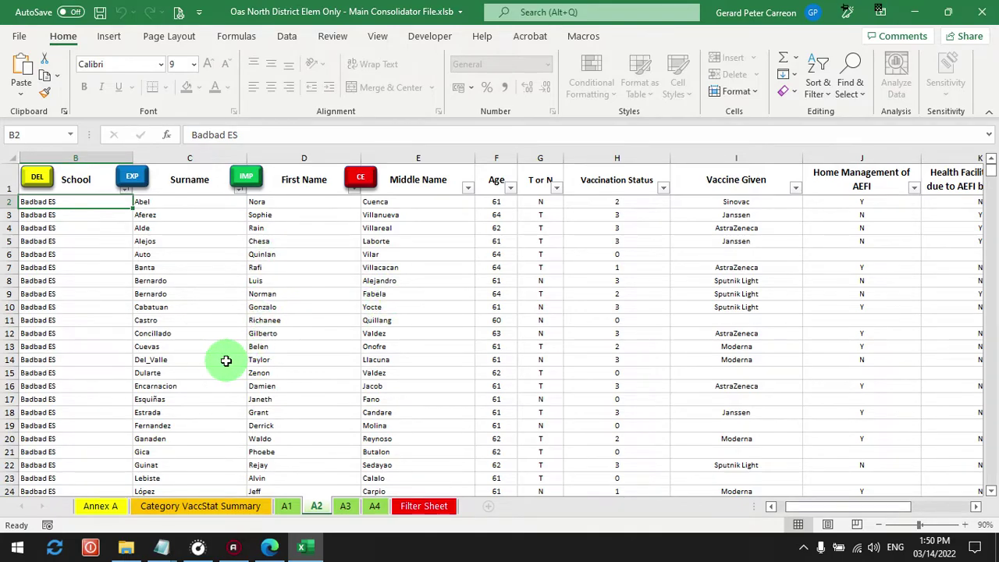
- Update the table information on the Filter Sheet and compare its personnel total with the Category VaccStat Summary
click(428, 508)
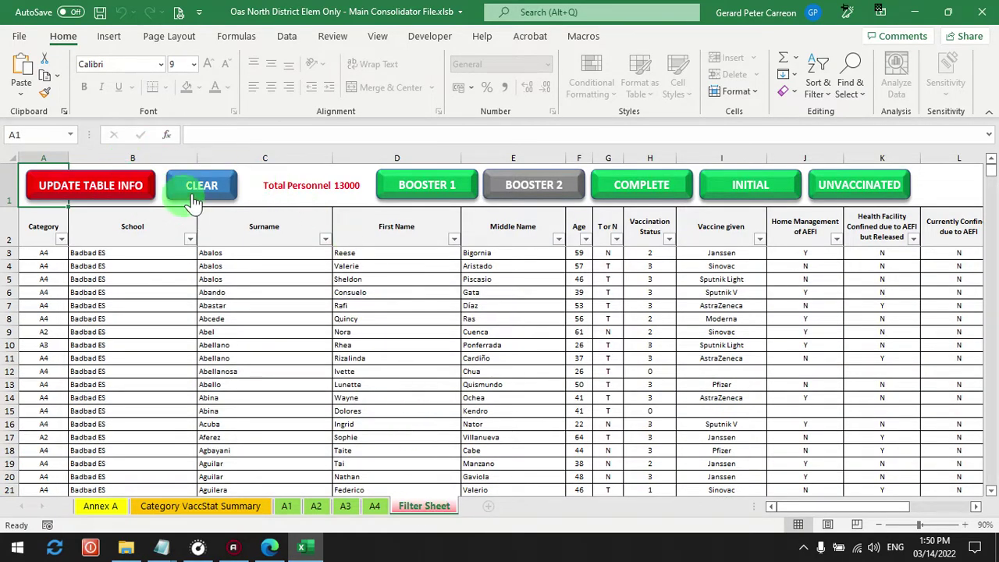
click(121, 188)
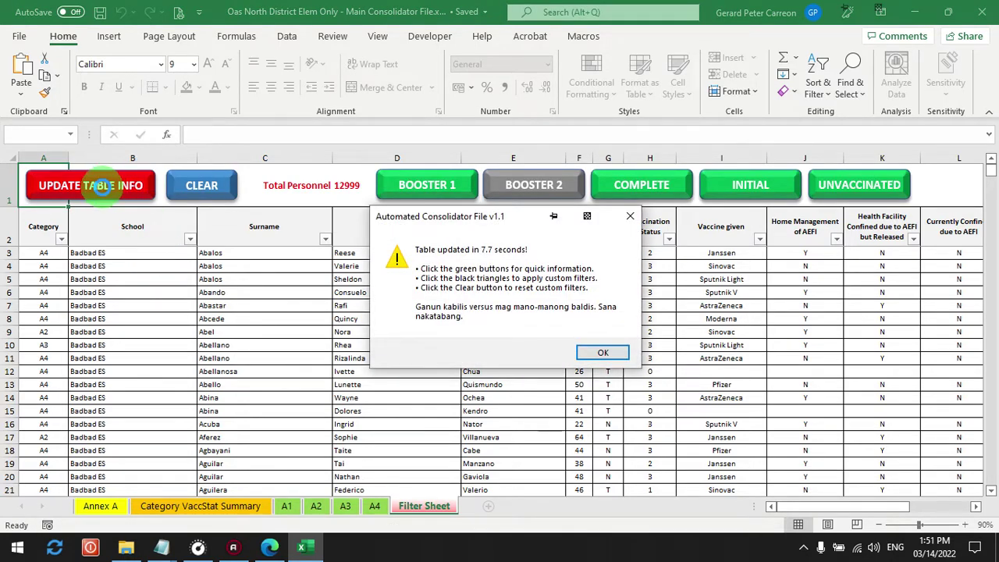
click(601, 355)
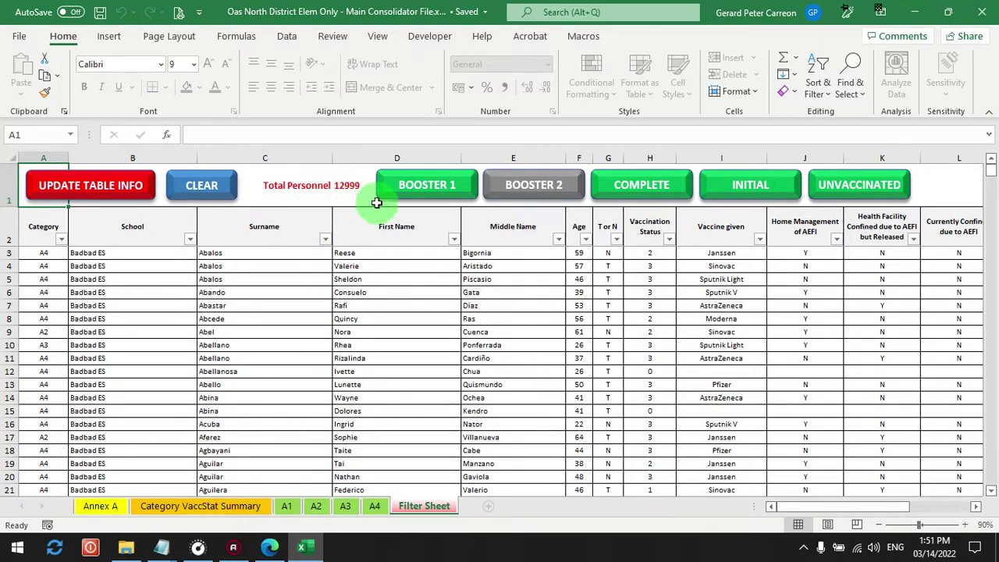
click(223, 509)
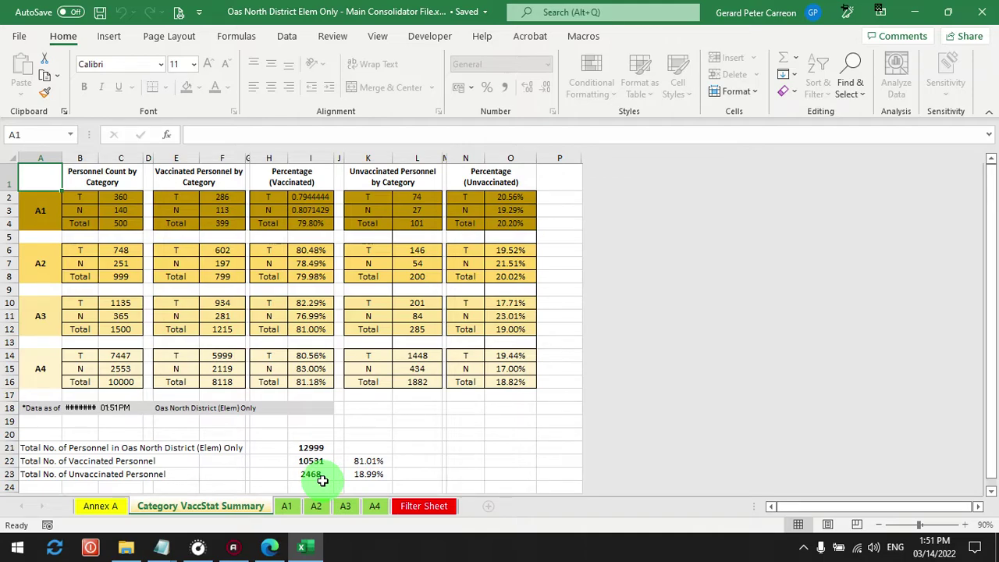
- Delete the personnel record in row 9 of the A4 list with the DEL macro
click(373, 507)
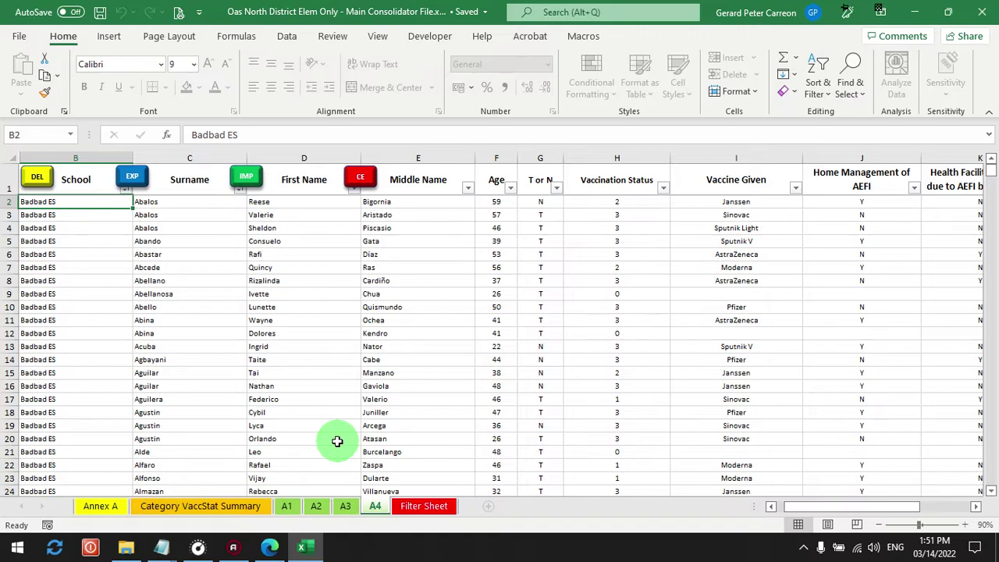
click(184, 293)
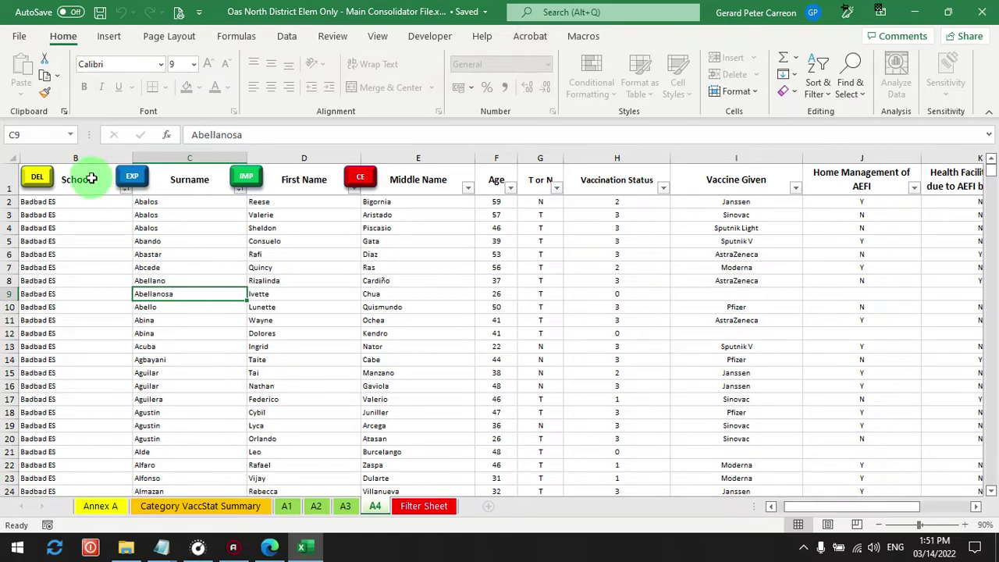
click(37, 178)
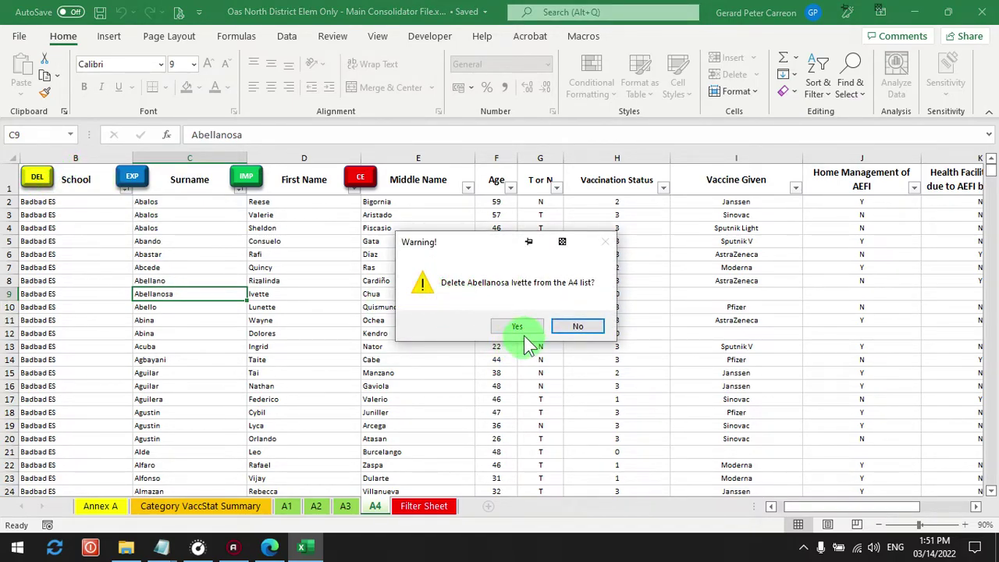
click(524, 328)
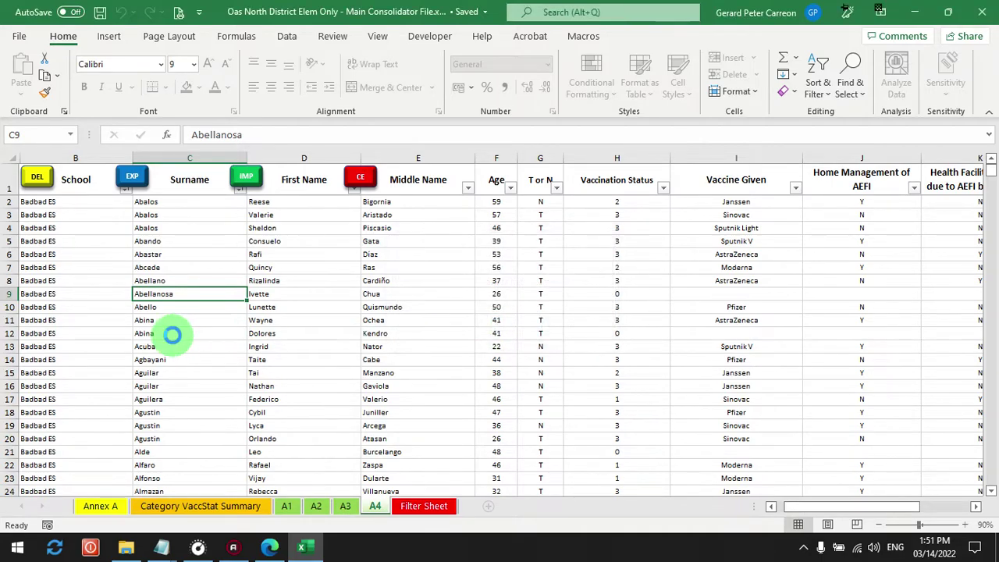
click(580, 328)
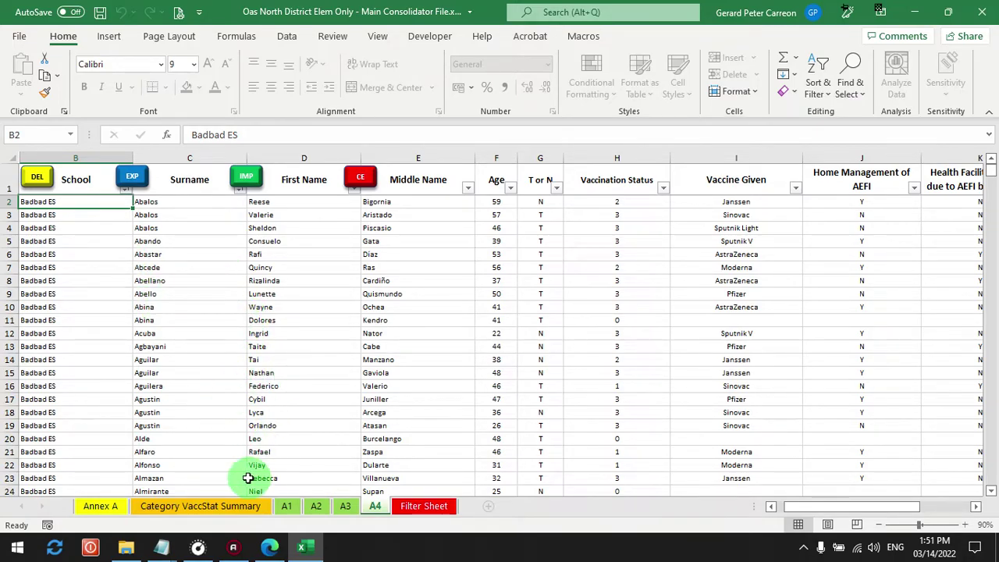
- Check the totals on the Category VaccStat Summary sheet and refresh the Filter Sheet table after the A4 deletion
click(238, 506)
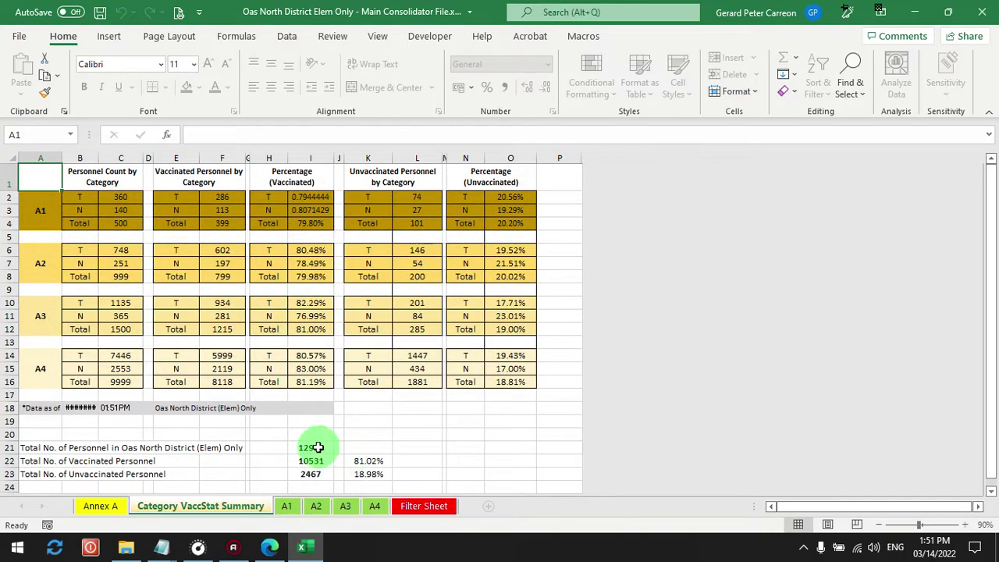
click(414, 506)
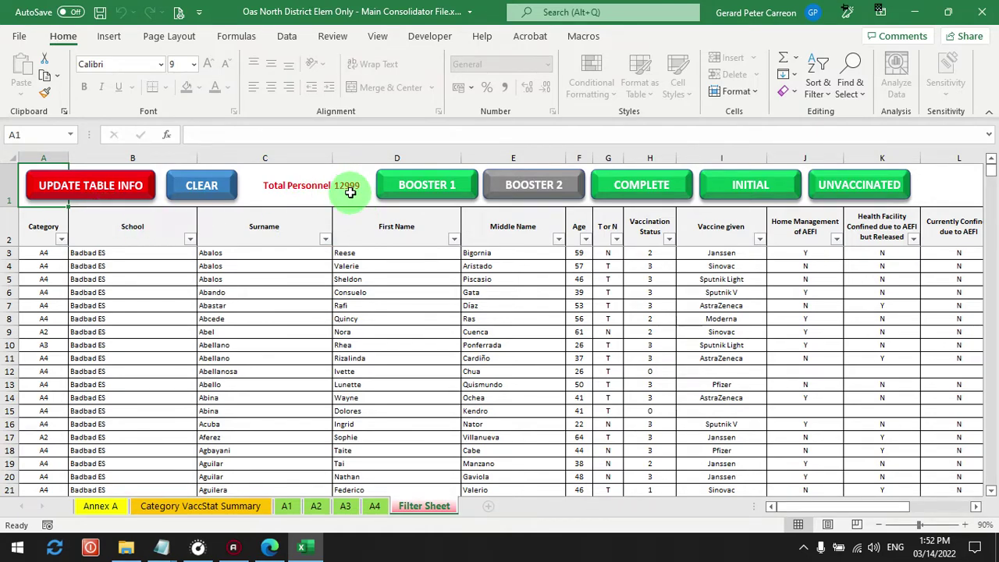
click(131, 189)
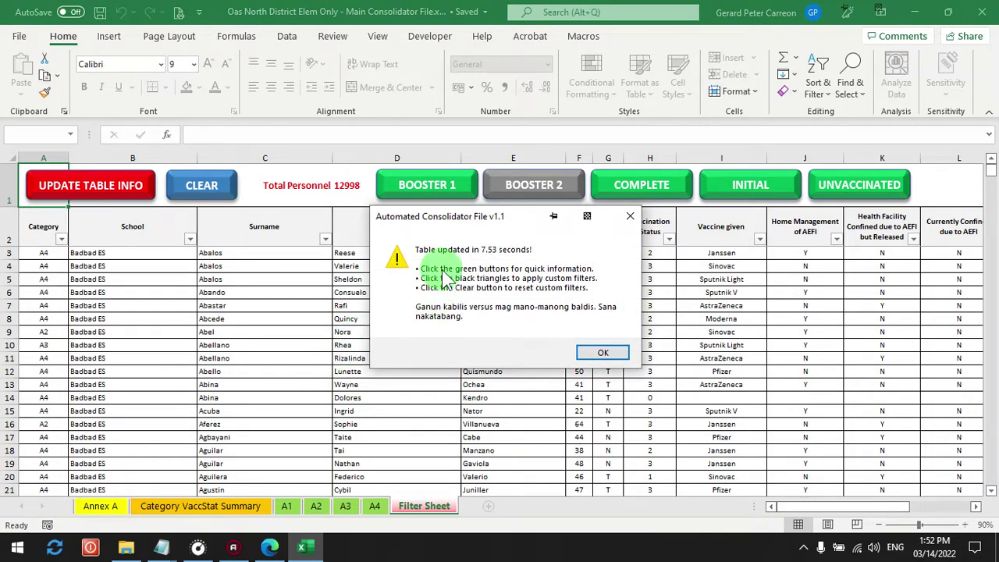
click(621, 350)
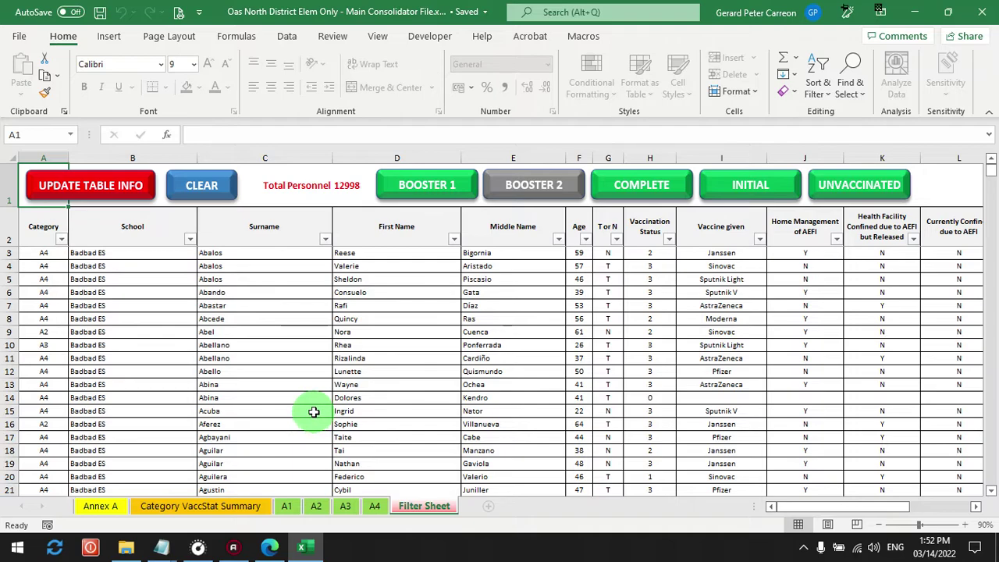
- Display sheet A1 and review the Badian ES personnel record in the second Notepad window
click(286, 506)
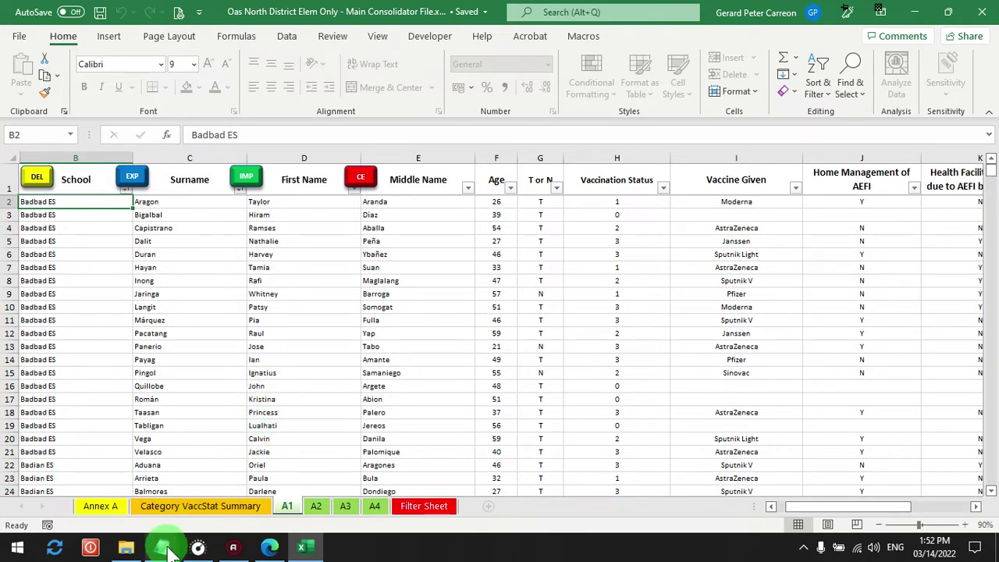
mouse_move(166, 548)
click(234, 489)
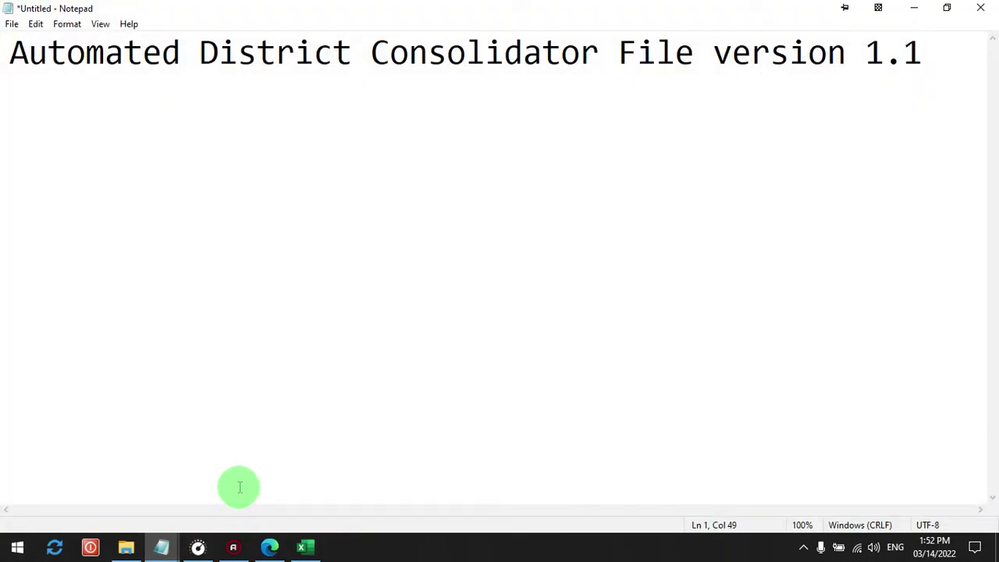
click(913, 9)
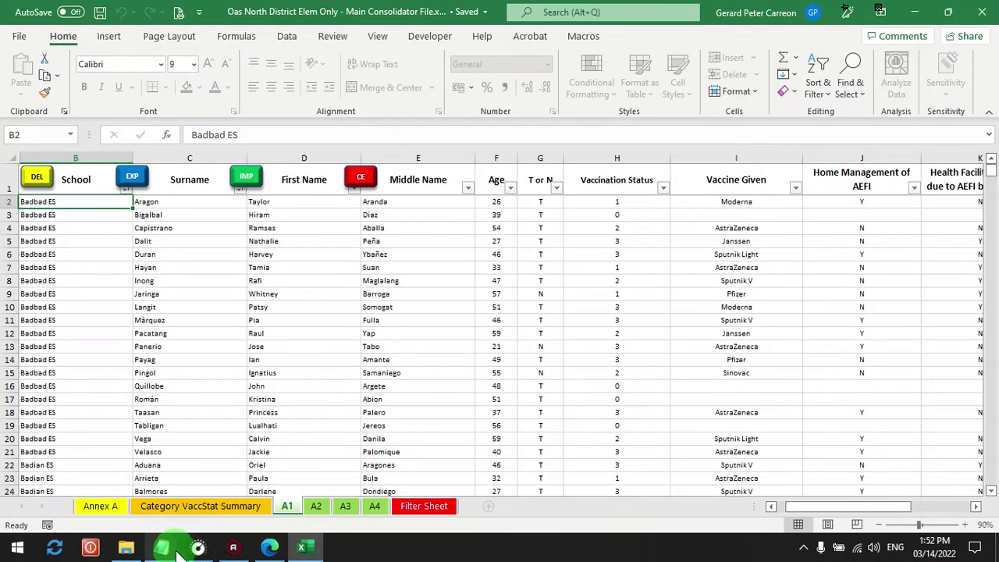
mouse_move(176, 549)
click(107, 496)
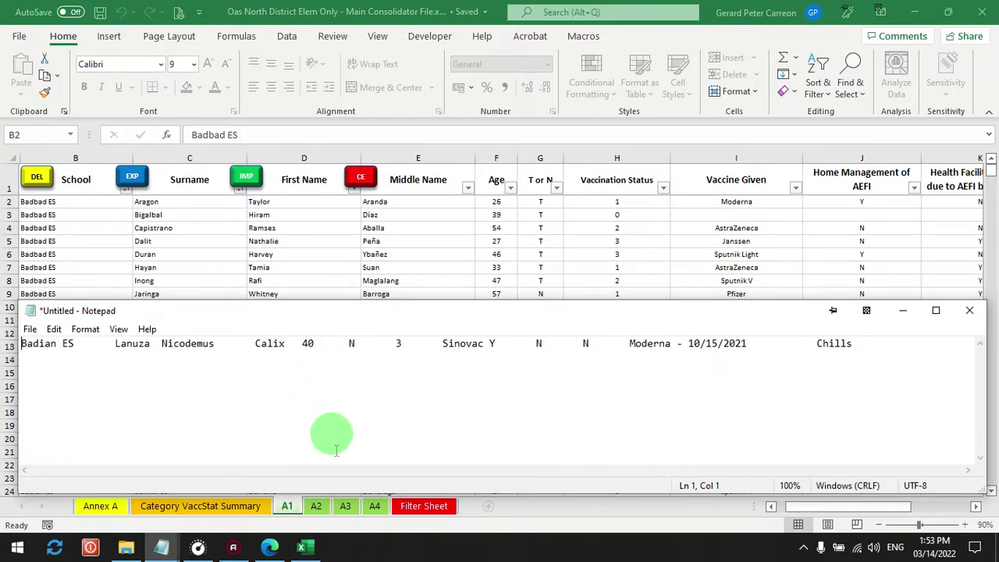
click(343, 515)
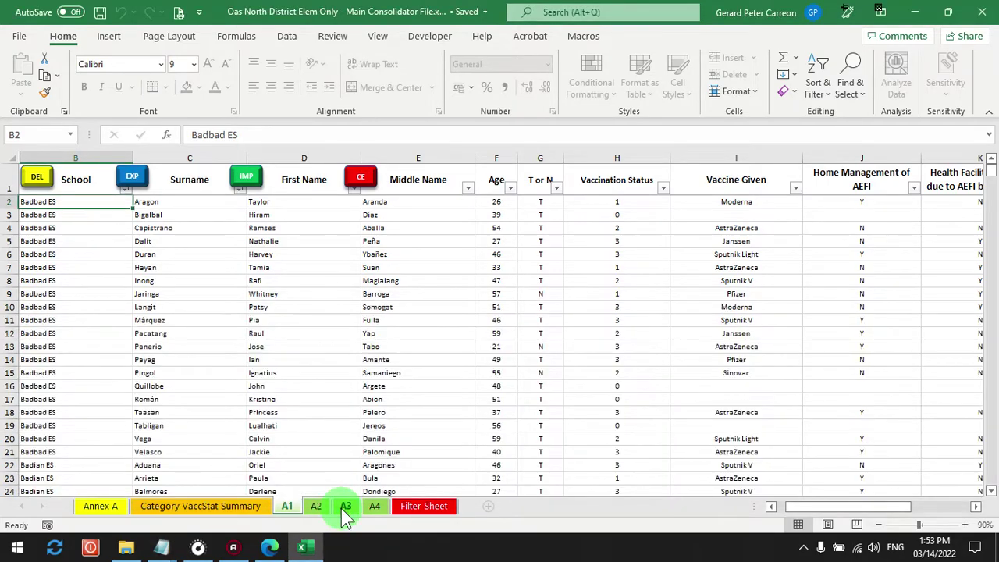
- Select cell B1502, the first empty School cell below the personnel list on sheet A3
click(346, 507)
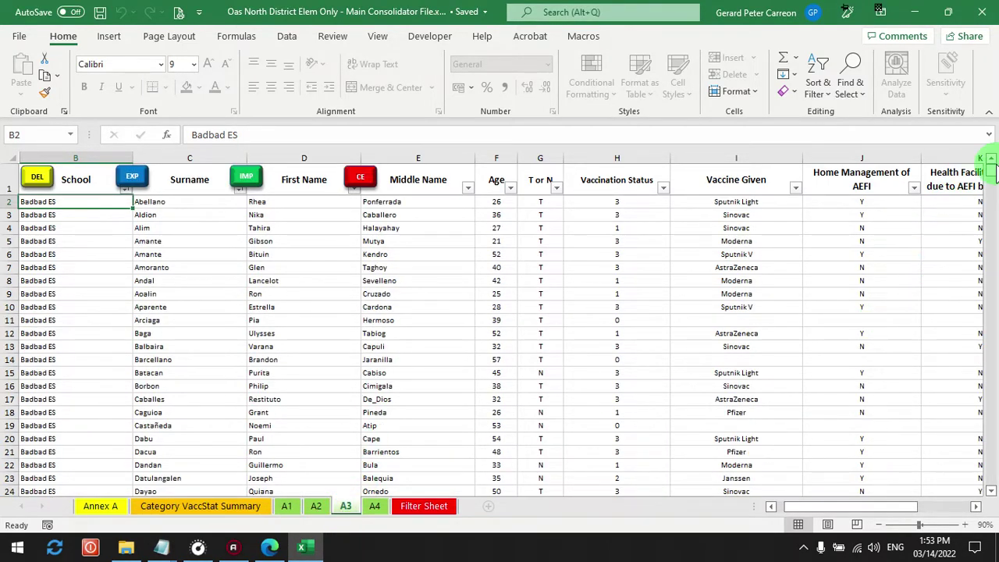
drag(992, 174, 990, 220)
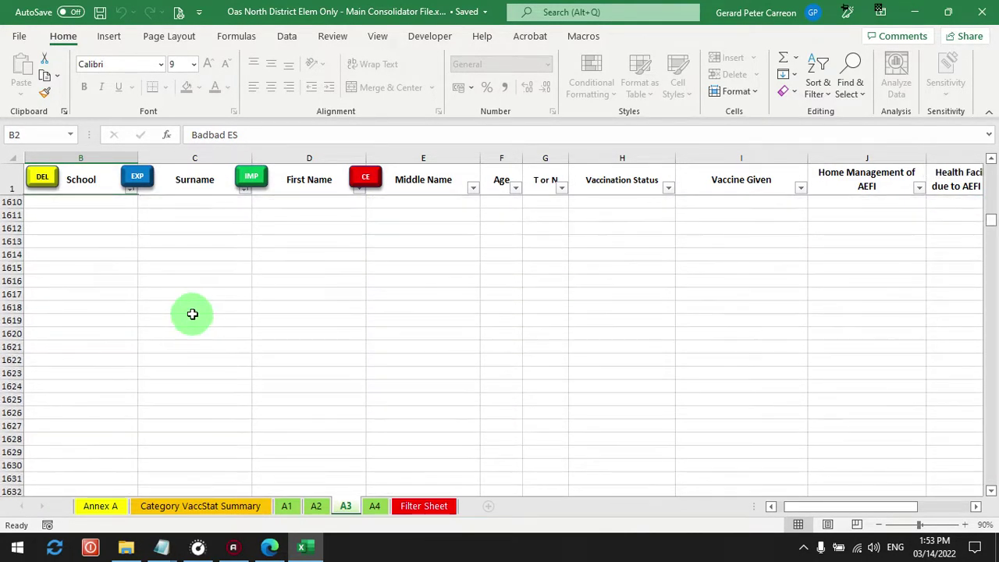
scroll(186, 305, up, 20)
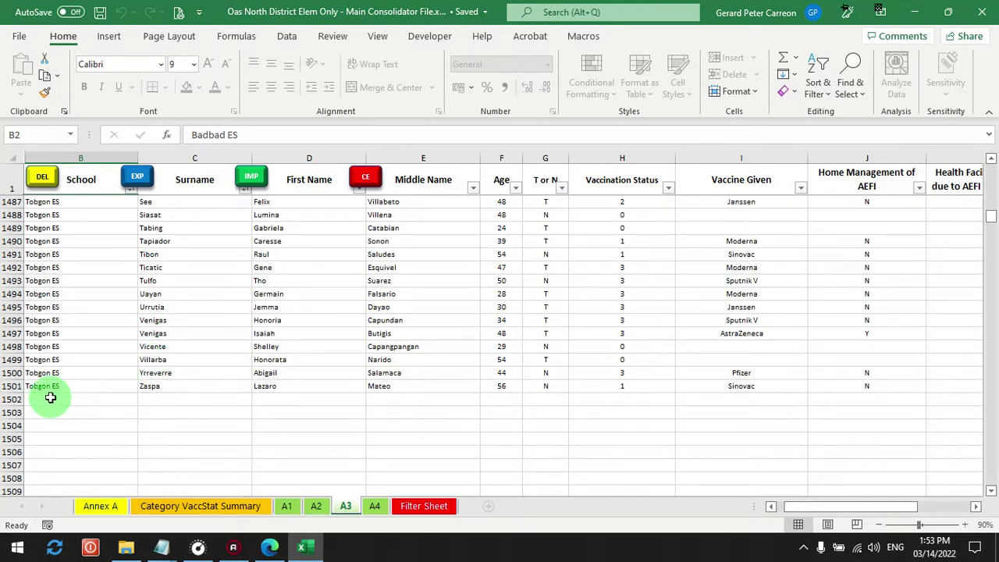
click(50, 398)
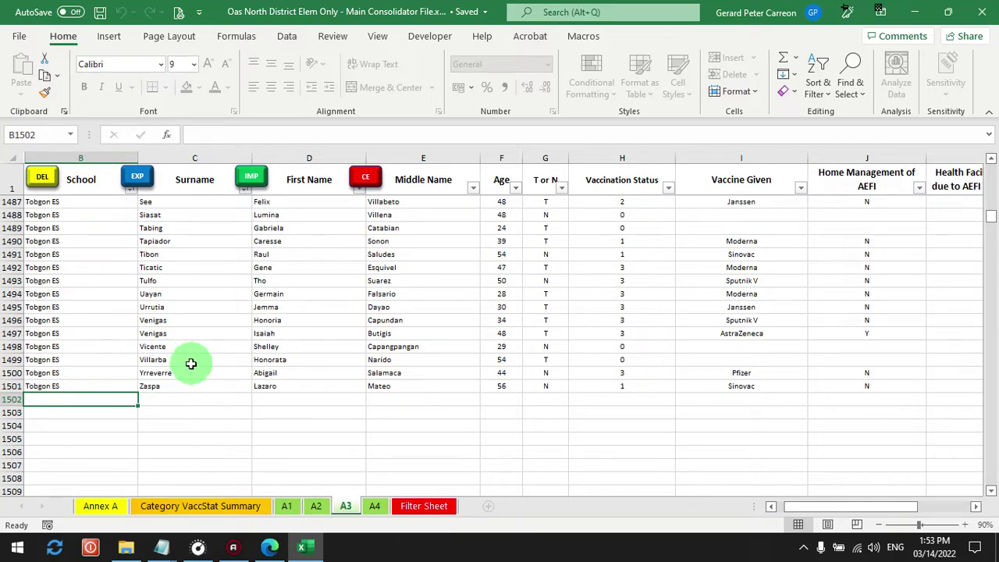
- Switch to the Notepad window holding the Badian ES personnel record, copy the entire record line, and minimize the window
click(162, 547)
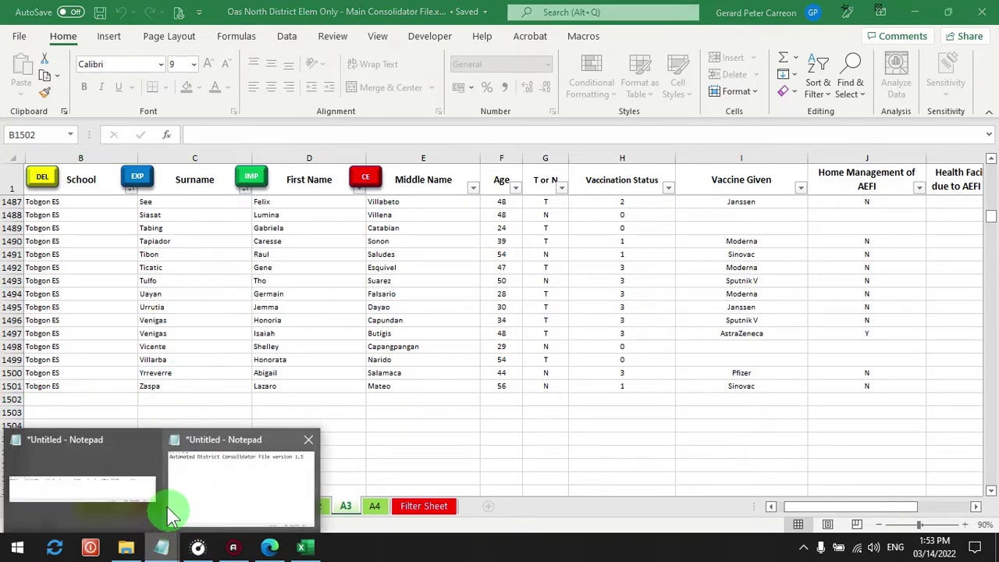
click(78, 476)
drag(101, 291, 128, 397)
drag(94, 430, 44, 430)
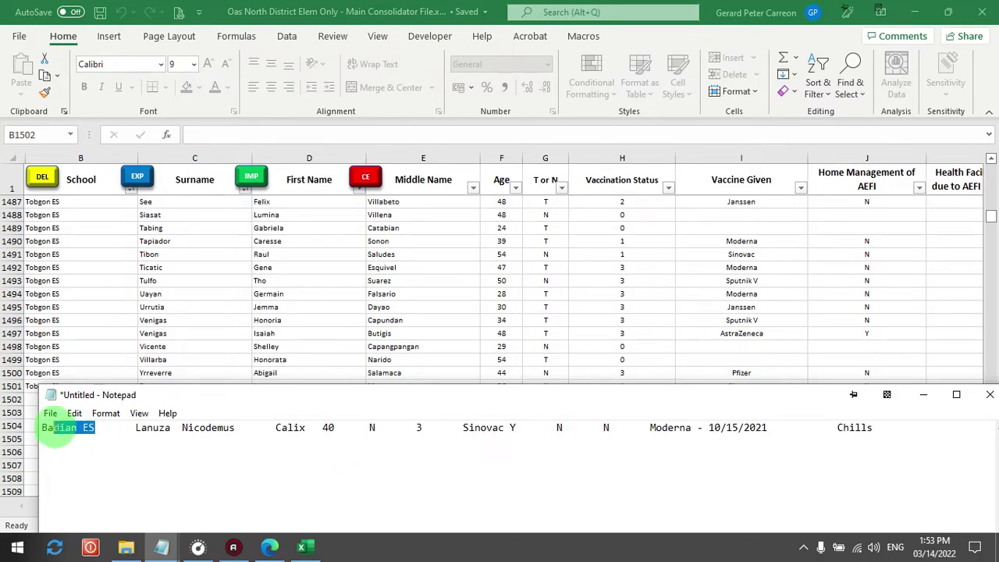
click(43, 428)
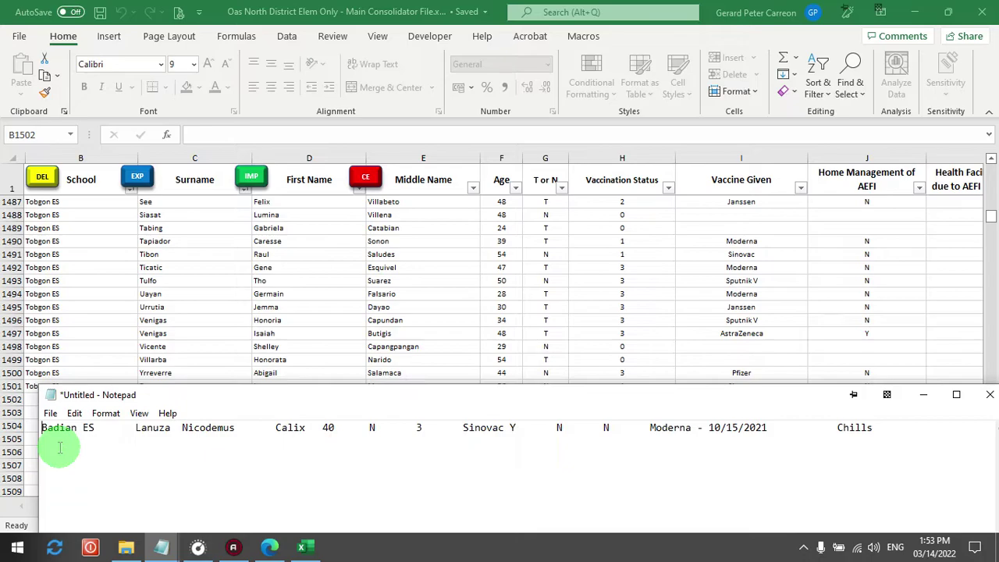
key(ctrl+shift+Right)
key(ctrl+shift+Right)
key(ctrl+shift+Right)
key(ctrl+shift+Right)
key(ctrl+shift+Right)
key(ctrl+shift+Right)
key(ctrl+shift+Right)
key(ctrl+shift+Right)
key(ctrl+shift+Right)
key(ctrl+shift+Right)
key(ctrl+shift+Right)
key(ctrl+shift+Right)
key(ctrl+shift+Right)
key(ctrl+shift+Right)
key(ctrl+shift+Right)
key(ctrl+shift+Right)
key(ctrl+shift+Right)
key(ctrl+shift+Right)
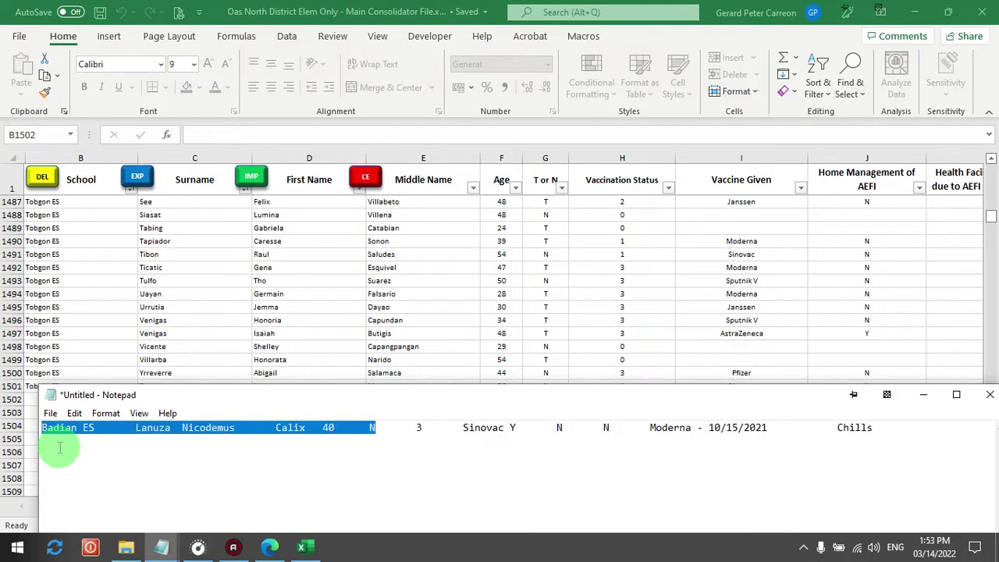
key(ctrl+shift+Right)
key(ctrl+shift+Right)
key(ctrl+shift+Right)
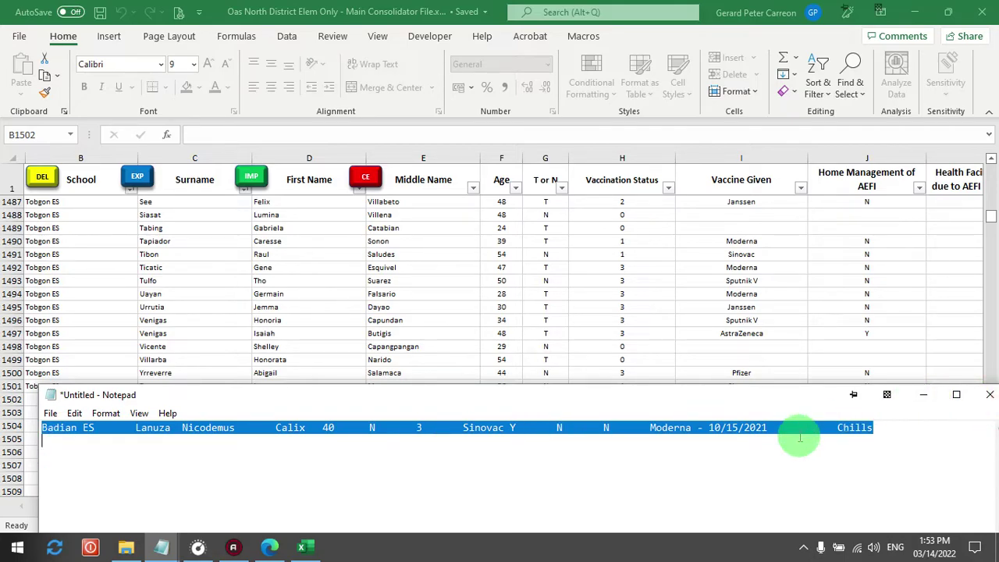
click(924, 396)
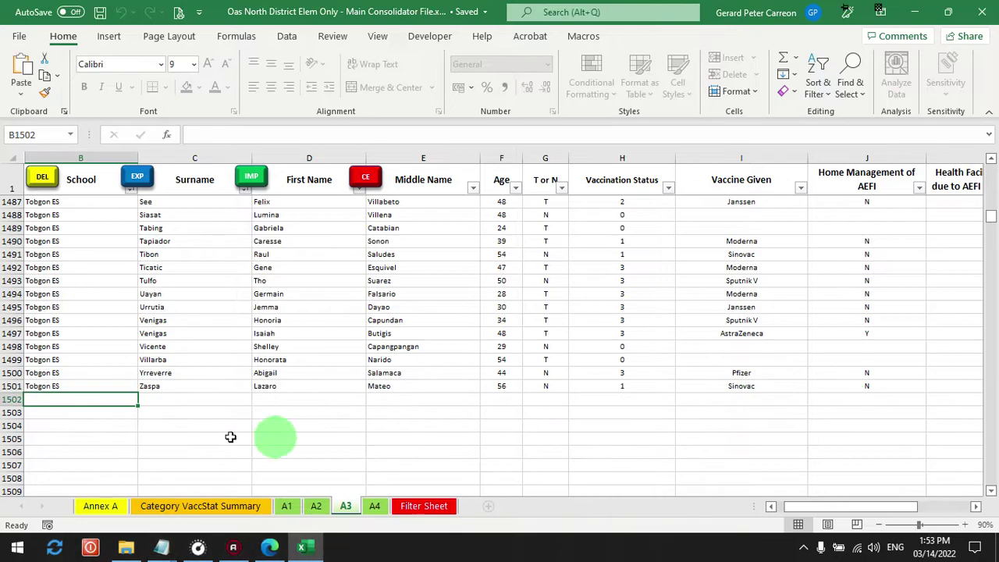
- Paste the copied Badian ES record into row 1502 of sheet A3, starting at the School column
right_click(65, 403)
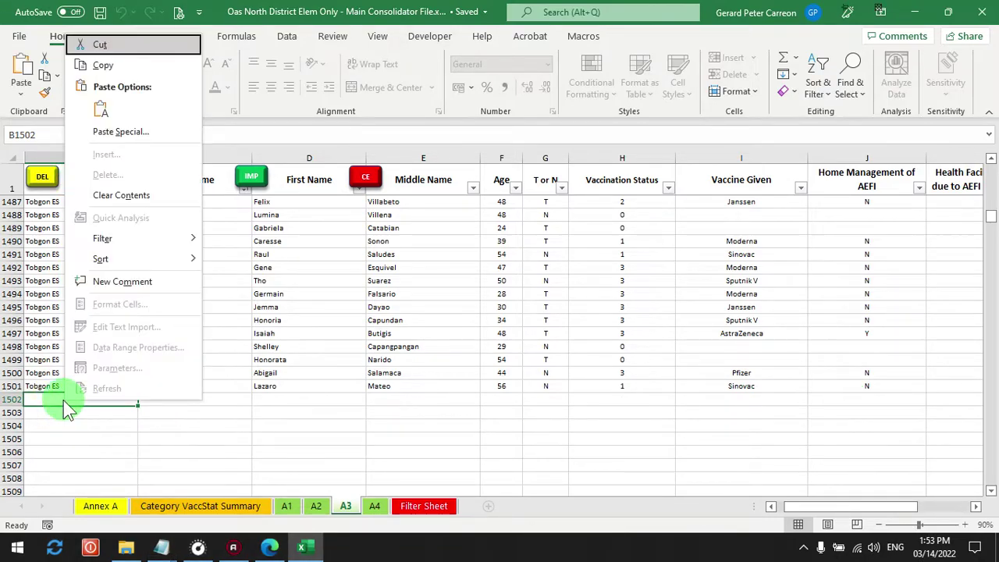
click(100, 108)
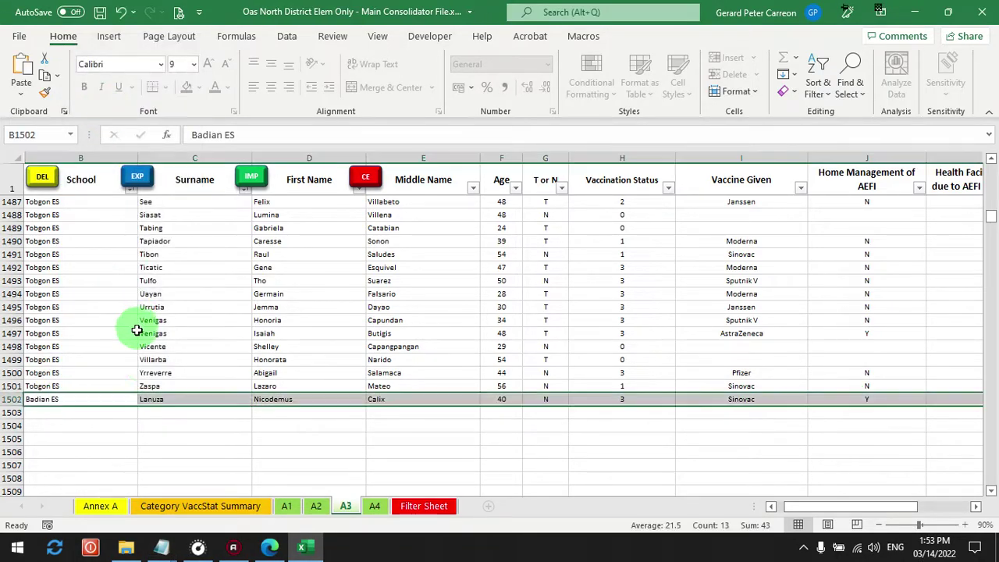
click(159, 400)
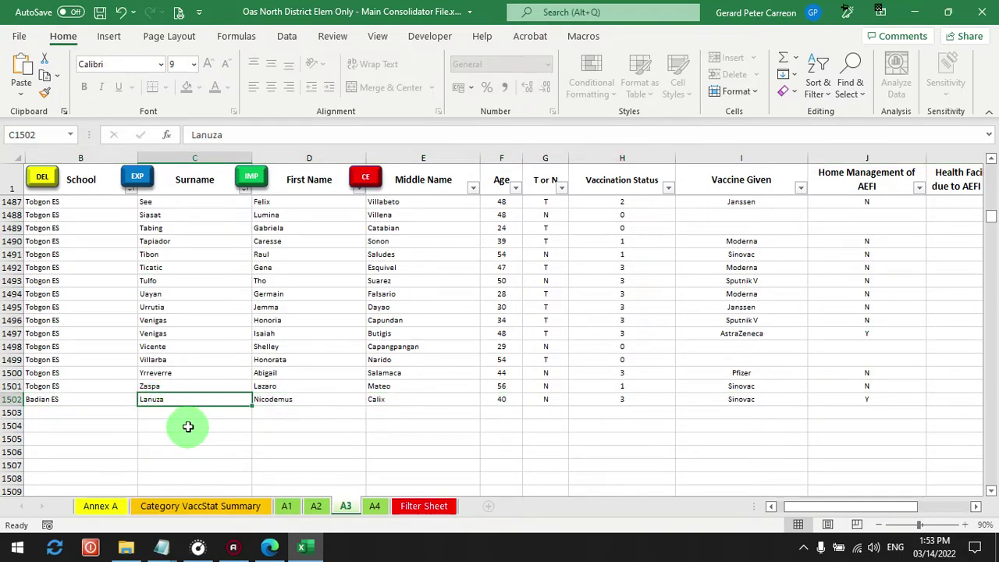
- Check the totals on the Category VaccStat Summary sheet and update the table information on the Filter Sheet after the A3 addition
click(200, 506)
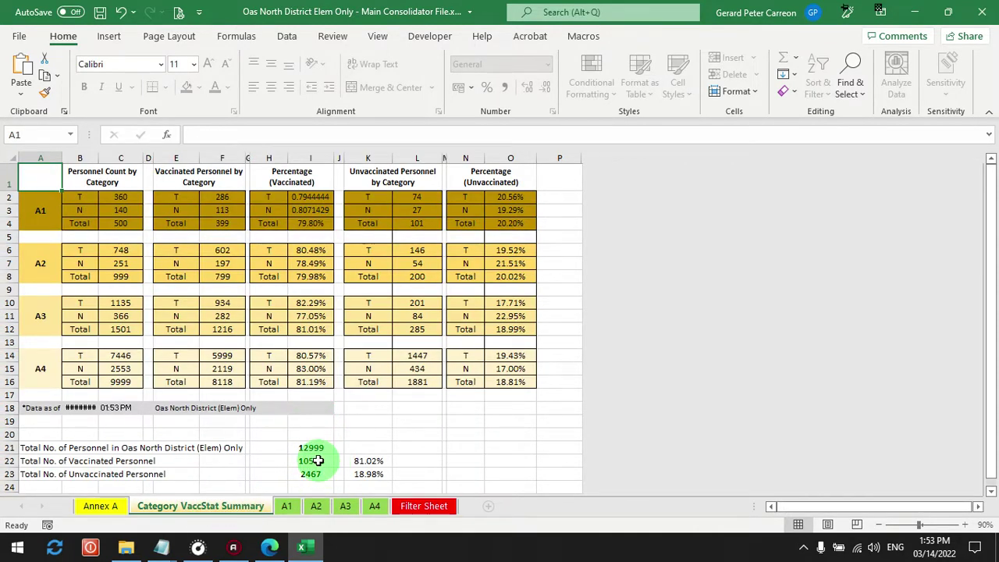
click(345, 505)
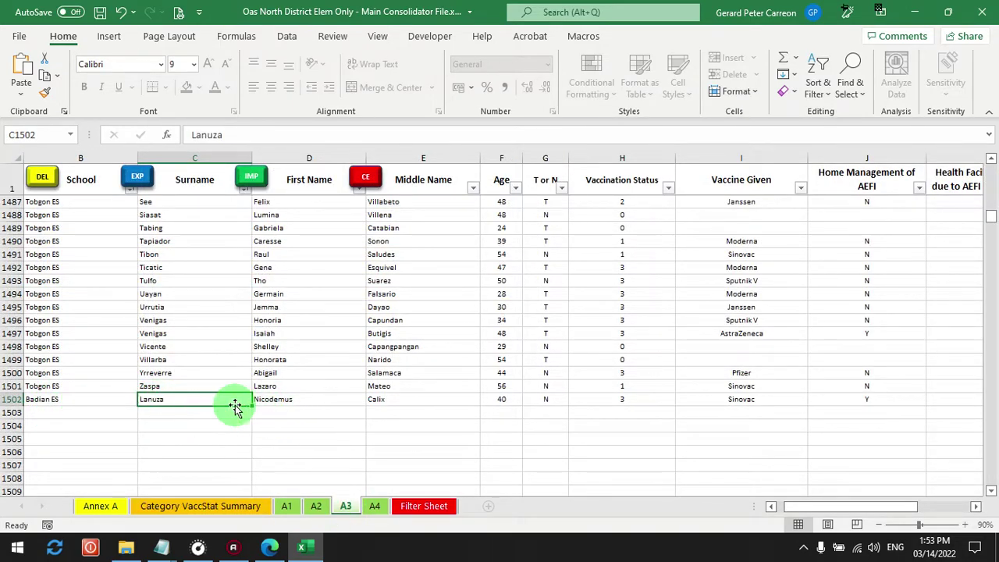
click(418, 507)
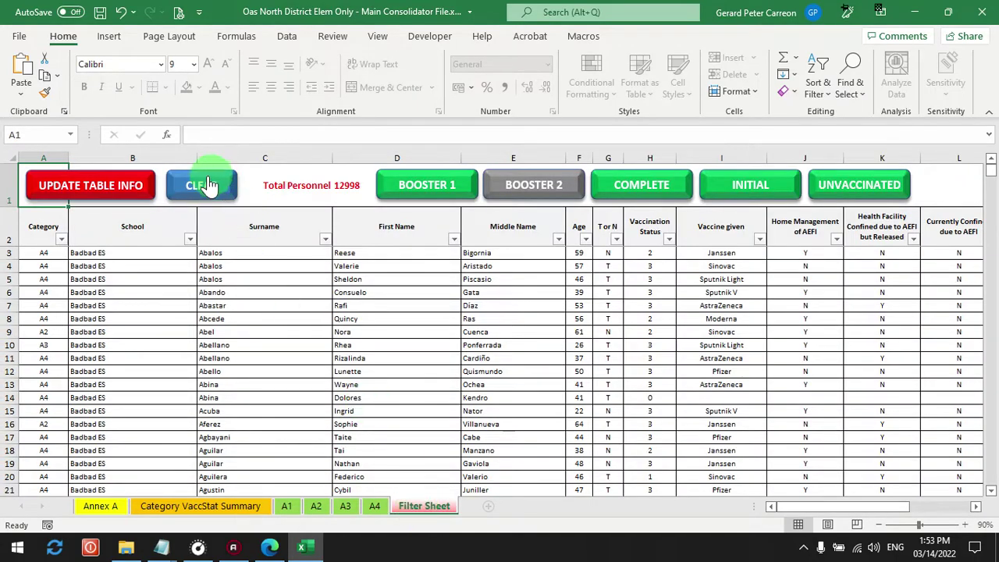
click(103, 192)
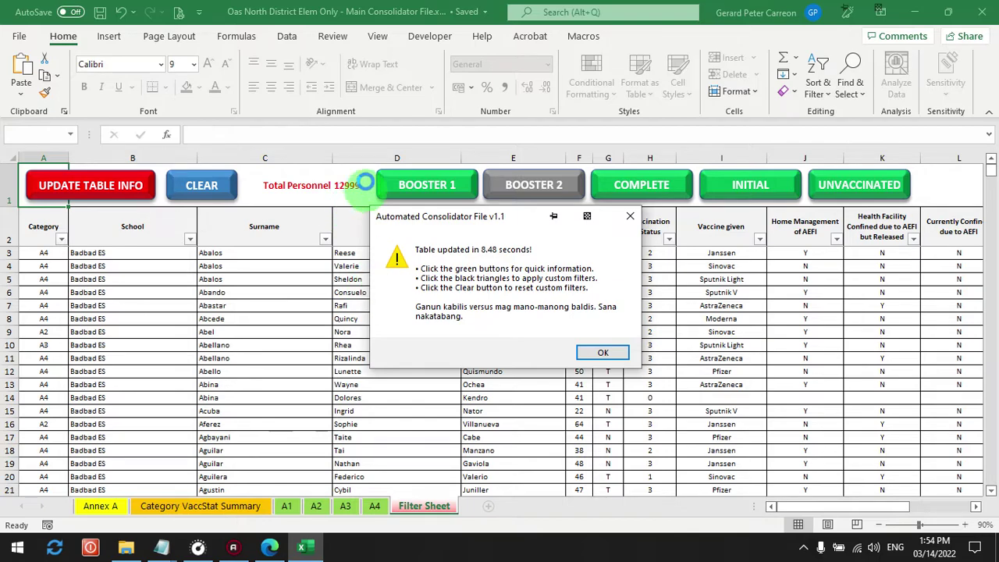
click(596, 352)
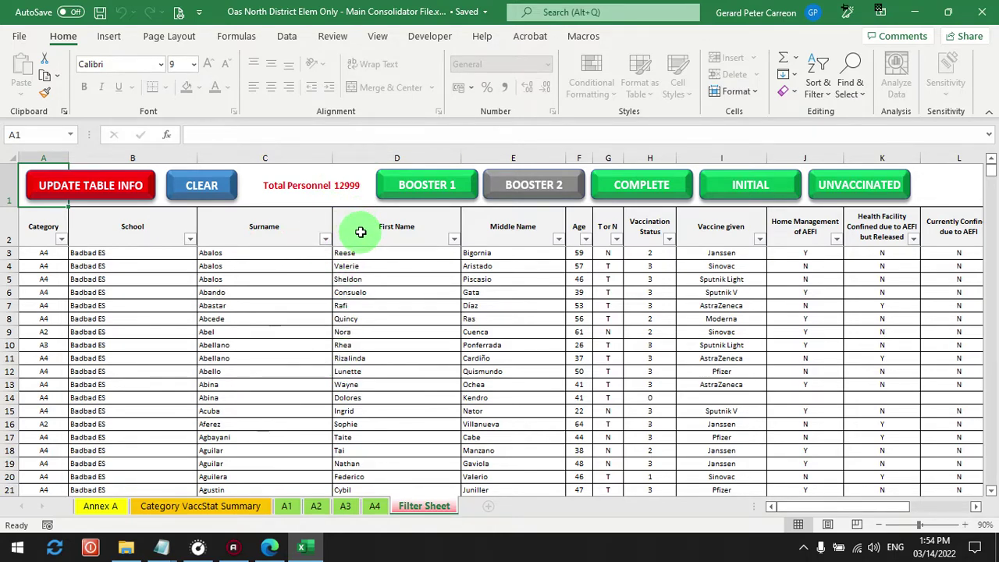
- View the Filter Sheet personnel by Booster 1, Complete, Initial and Unvaccinated status in turn, and clear the filter
click(414, 185)
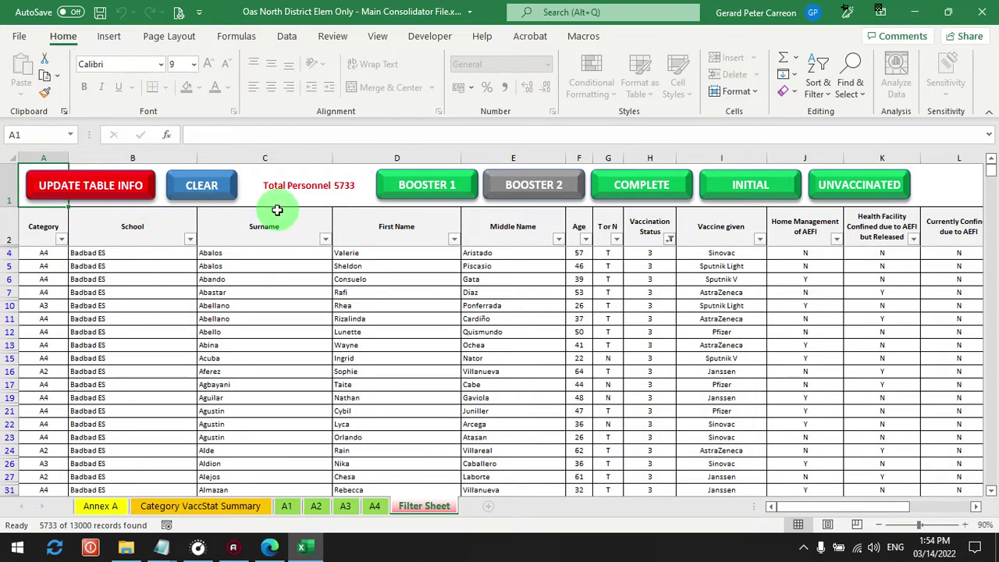
mouse_move(992, 160)
mouse_down()
mouse_move(992, 228)
mouse_move(991, 161)
mouse_up()
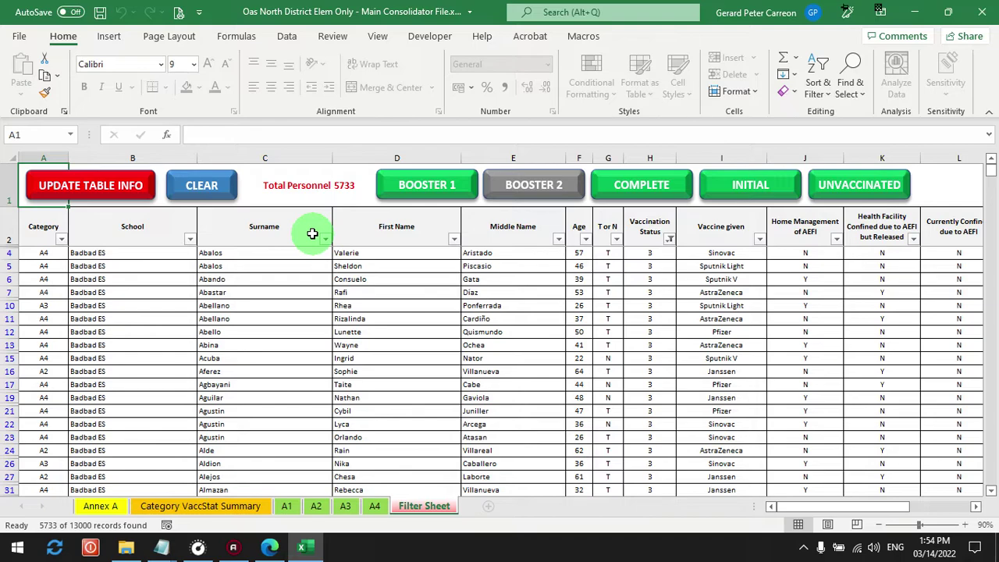
click(622, 185)
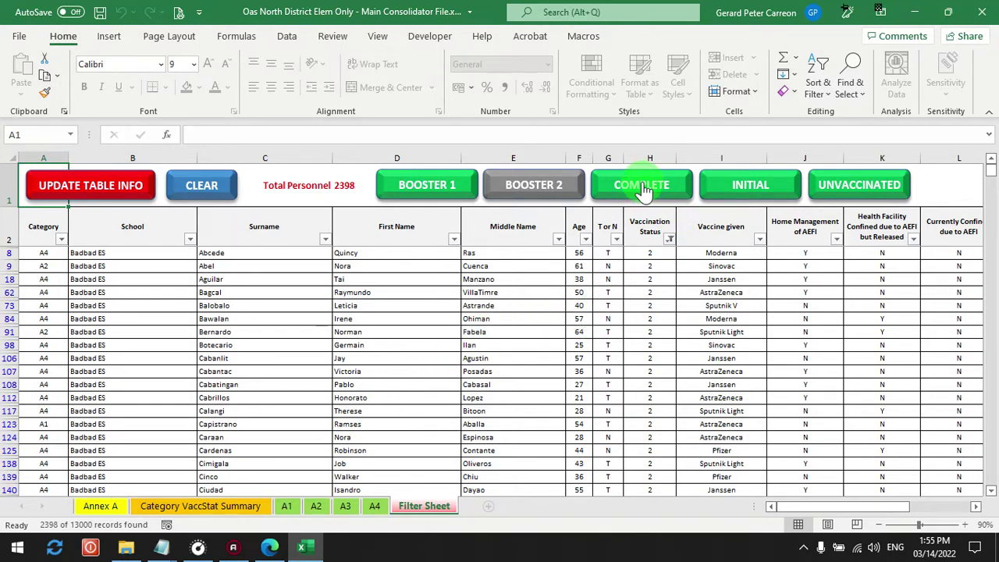
click(754, 192)
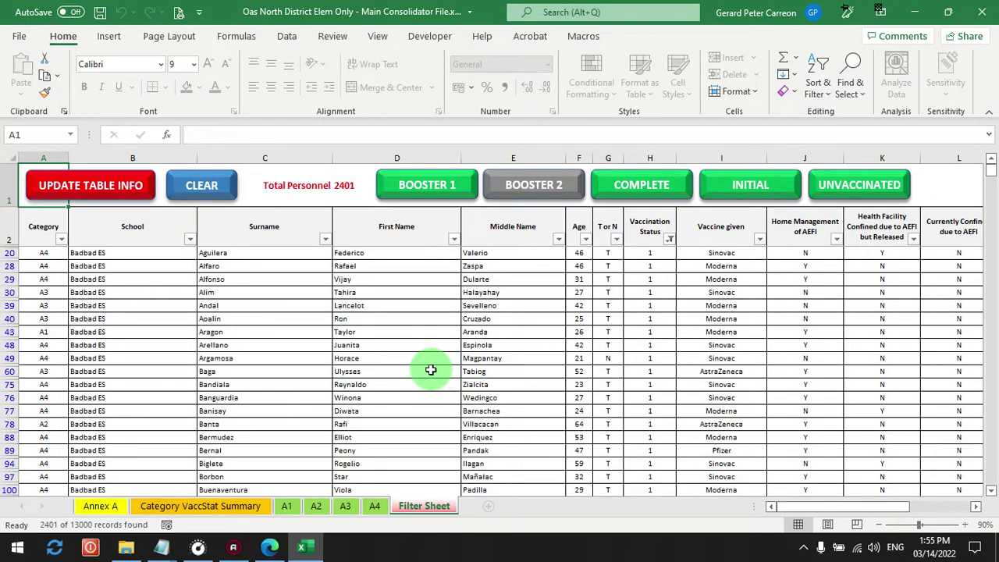
click(857, 185)
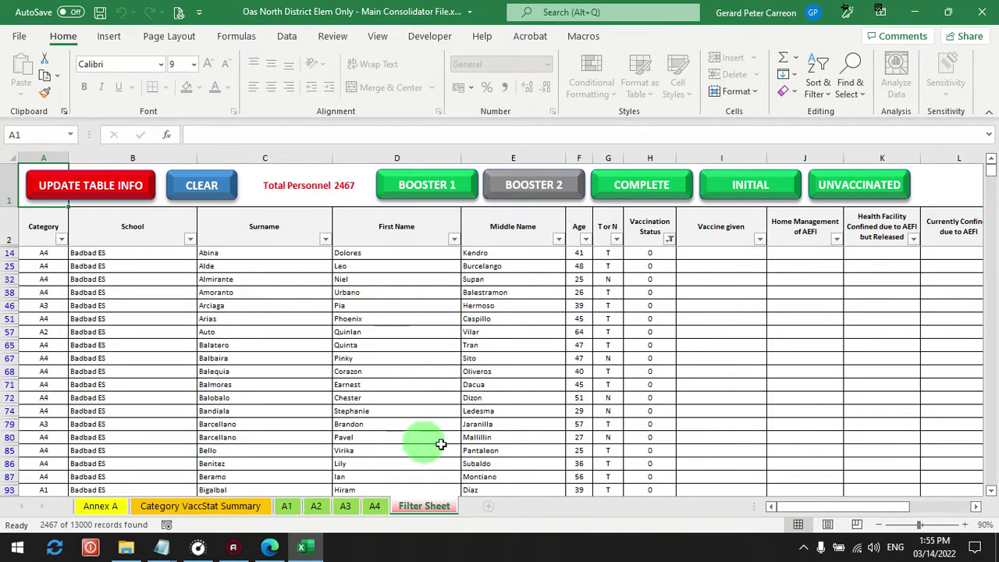
scroll(346, 334, down, 1)
scroll(346, 352, up, 1)
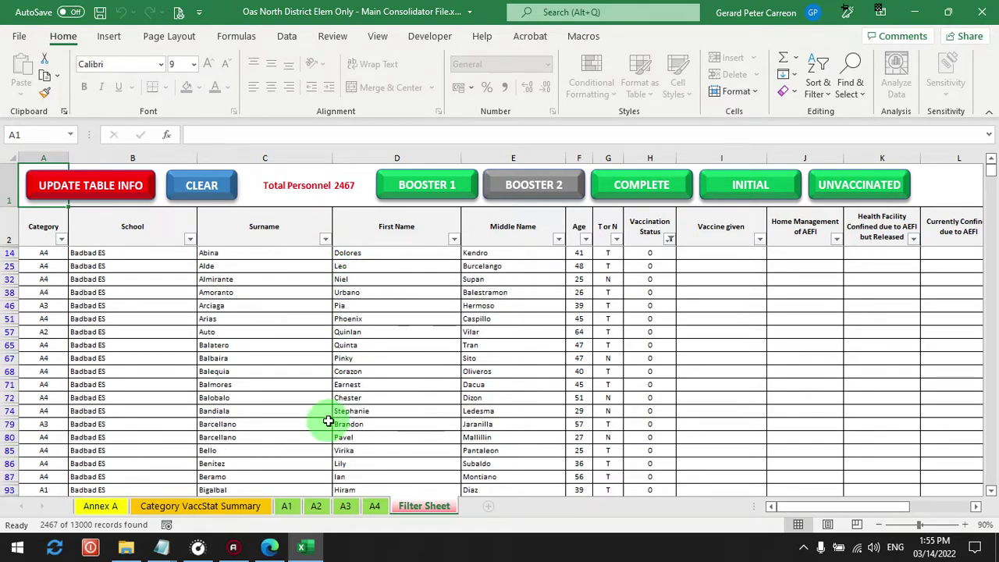
click(212, 186)
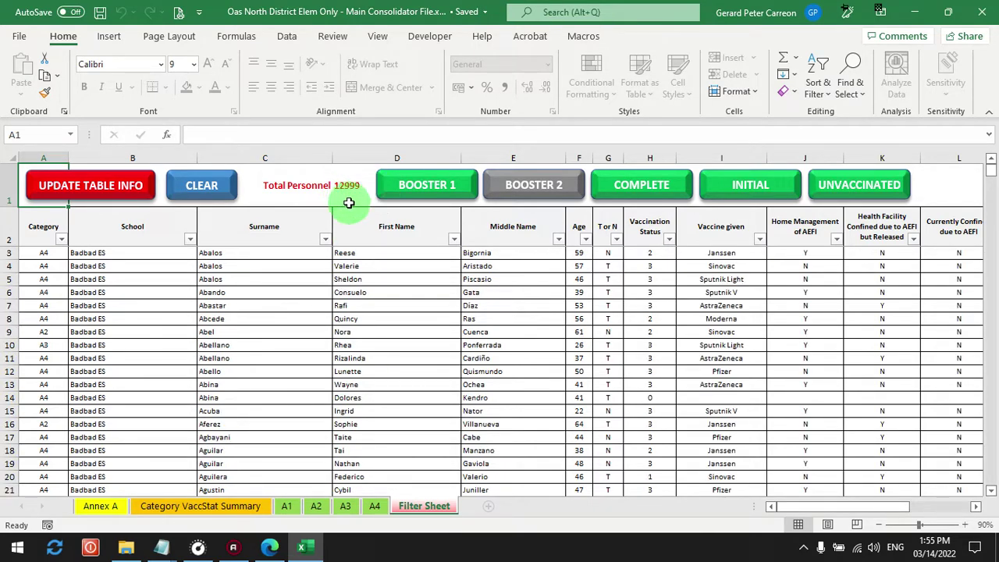
- Review the Category VaccStat Summary totals and the personnel lists on sheets A1, A2 and A3
click(229, 505)
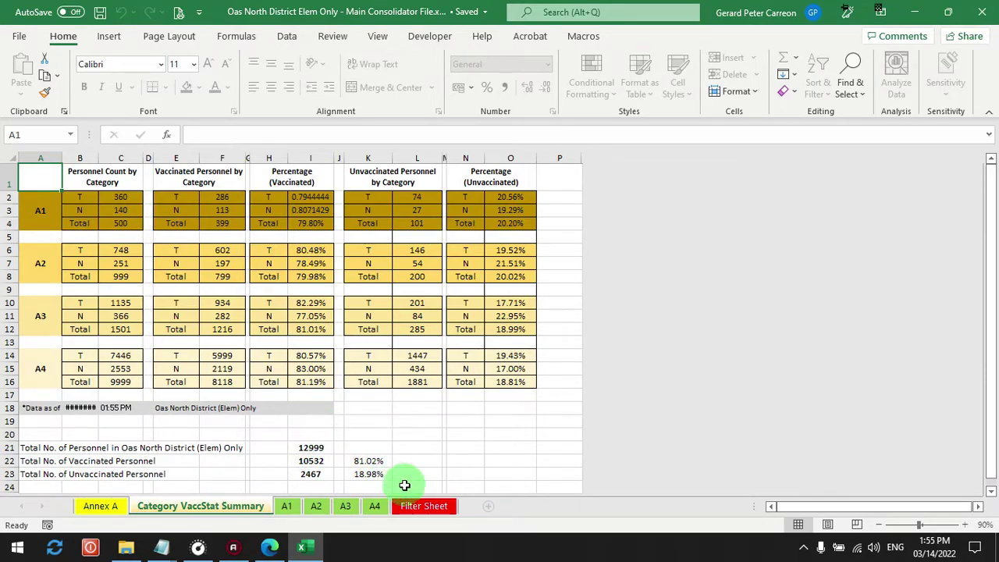
click(289, 506)
click(317, 506)
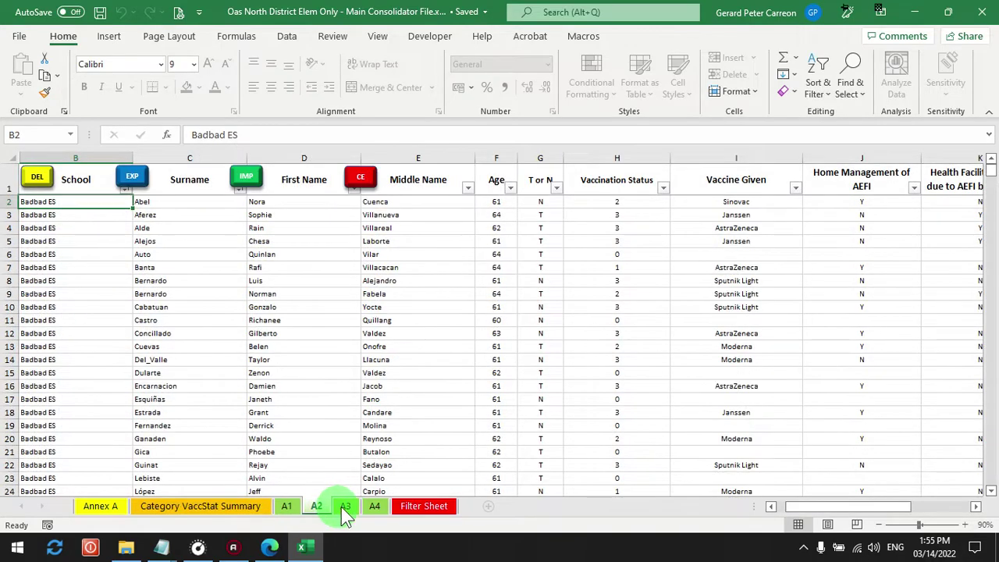
click(345, 505)
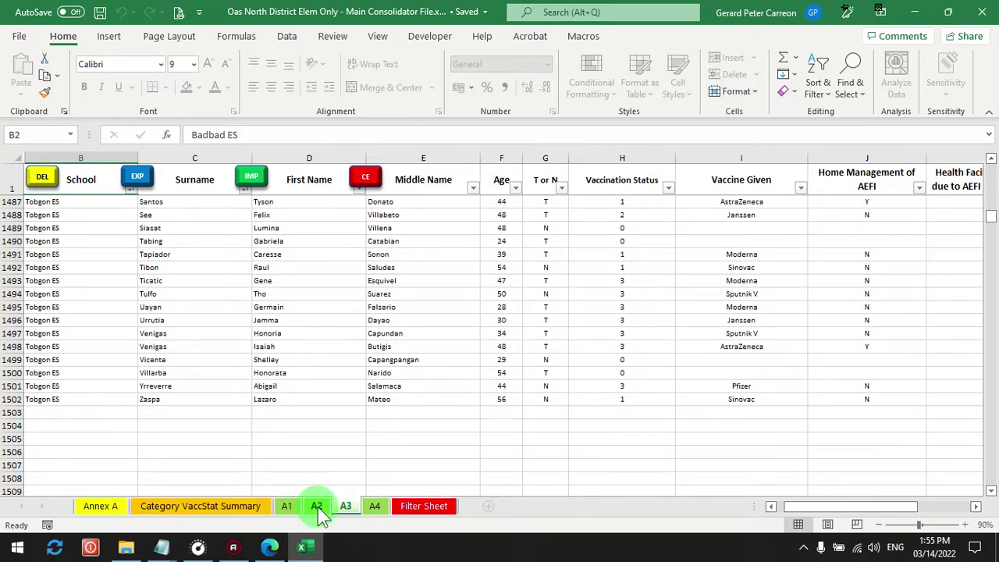
click(289, 507)
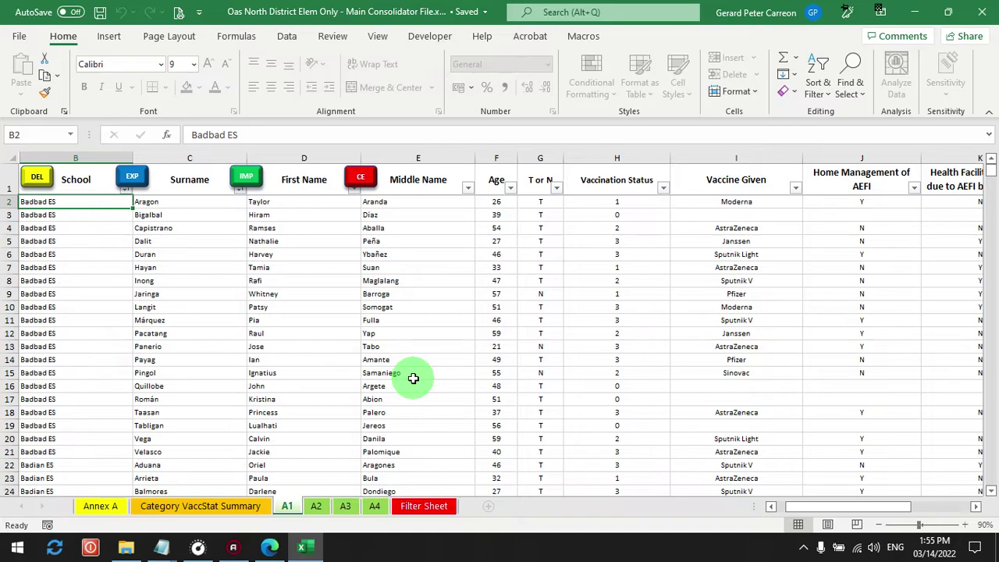
- Switch to File Explorer to view the consolidator file in the Demo v1.1 folder, and bring the Excel workbook back in a smaller window
click(126, 547)
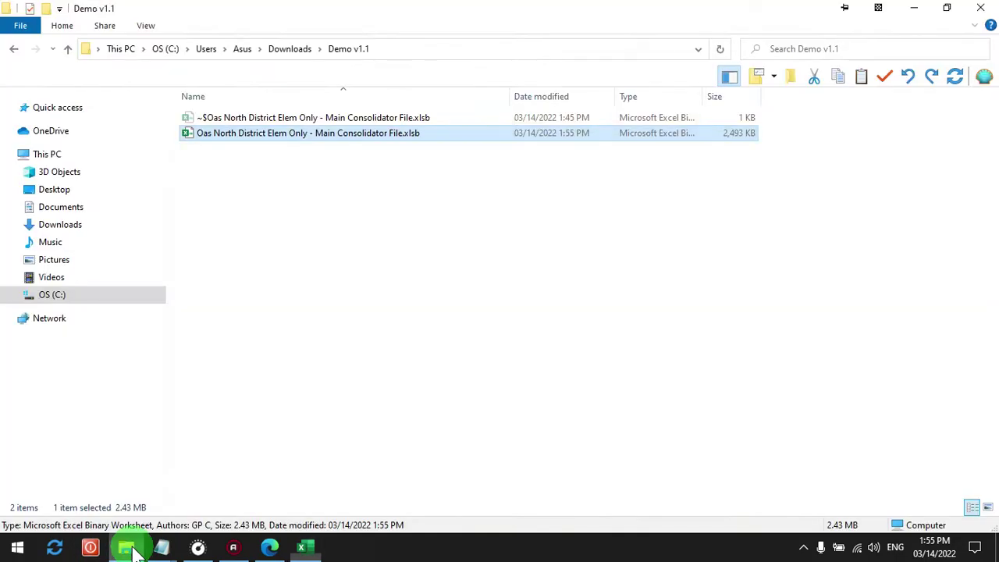
click(360, 220)
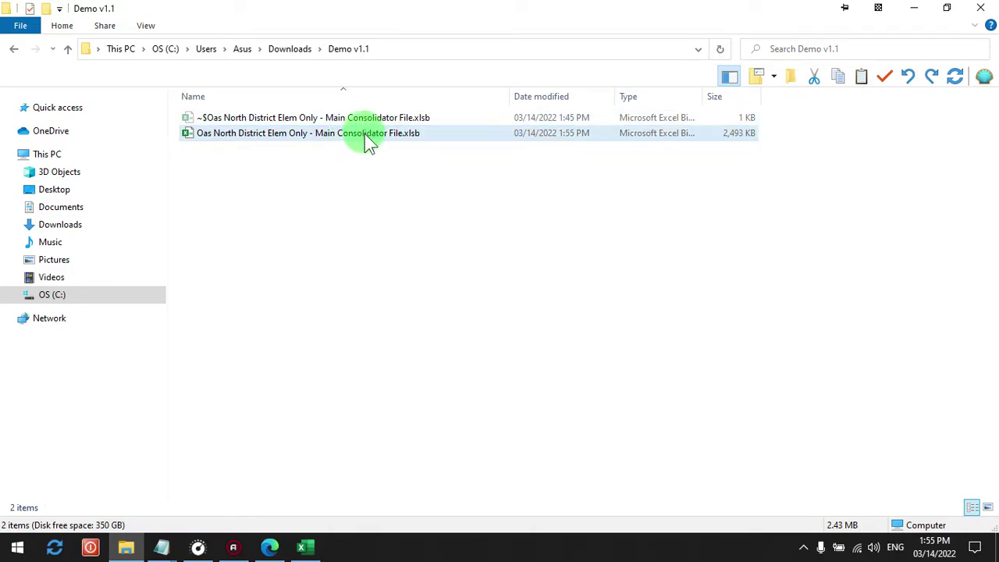
drag(399, 174, 383, 119)
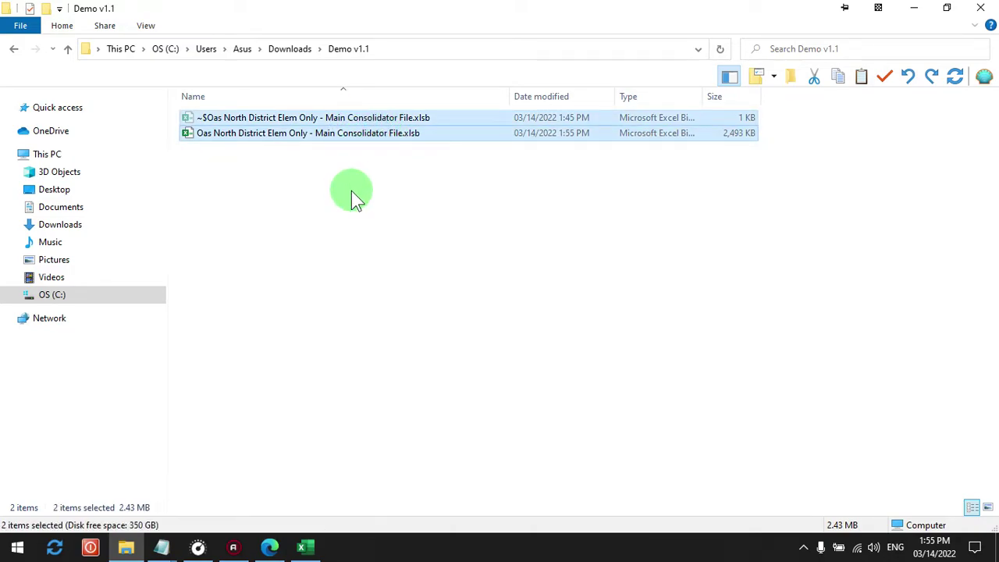
click(351, 195)
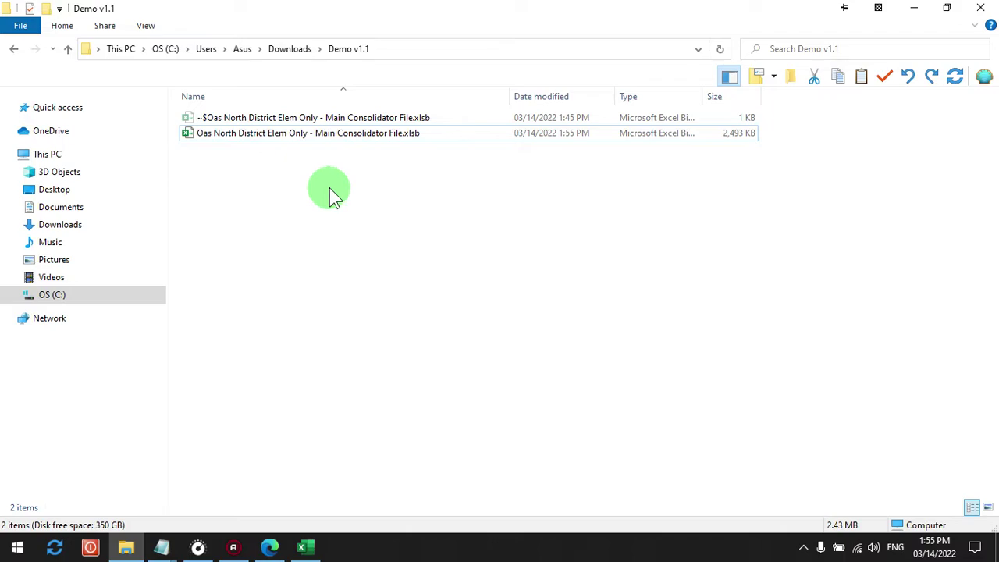
drag(391, 173, 383, 242)
click(304, 545)
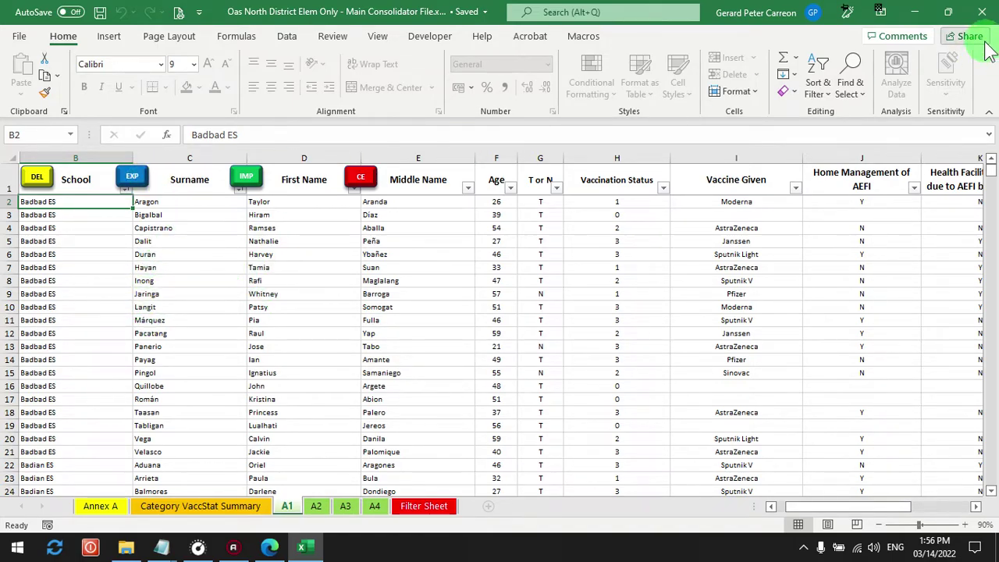
click(949, 13)
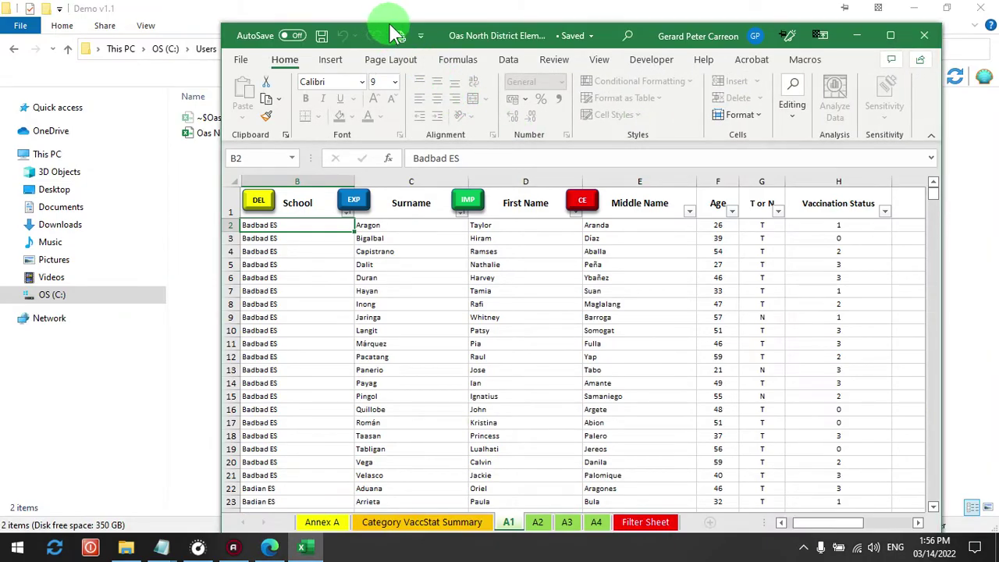
- Export the A1 personnel list as A1.txt into the Demo v1.1 folder, keeping the folder in view beside the workbook
drag(440, 34, 558, 179)
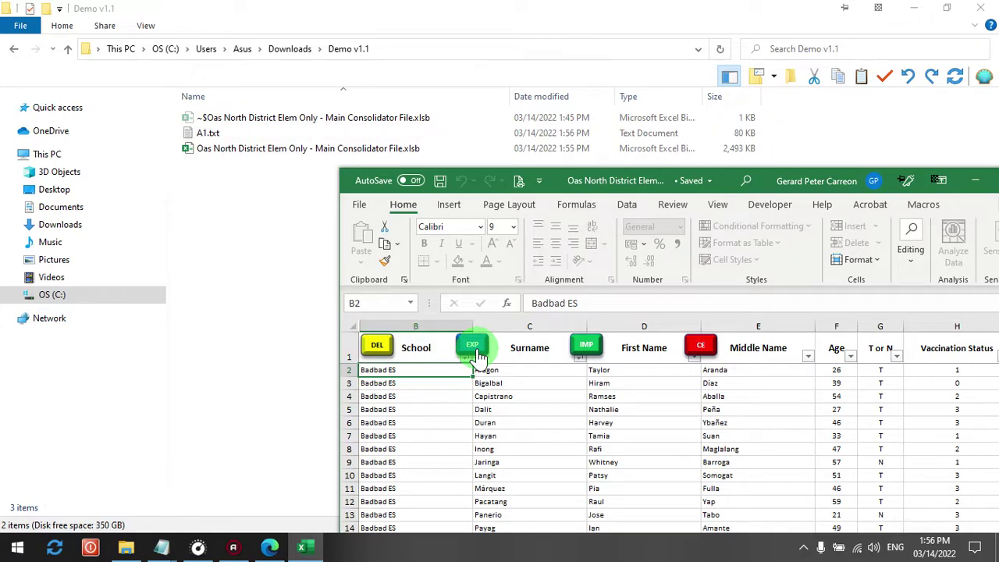
click(208, 134)
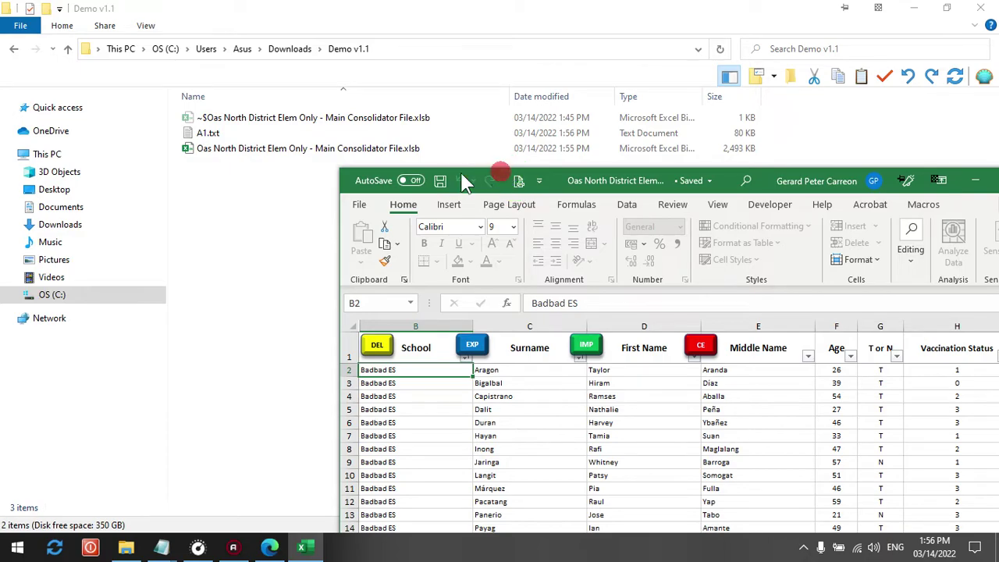
drag(725, 179, 614, 177)
click(889, 181)
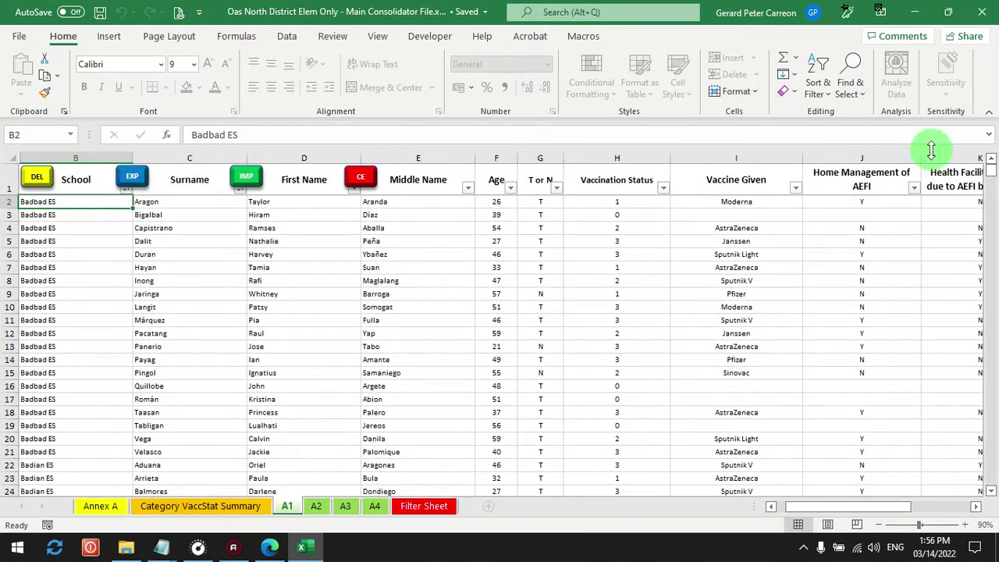
- Switch to File Explorer, open A1.txt in Notepad to examine the exported A1 records, and close it
click(913, 14)
double_click(209, 133)
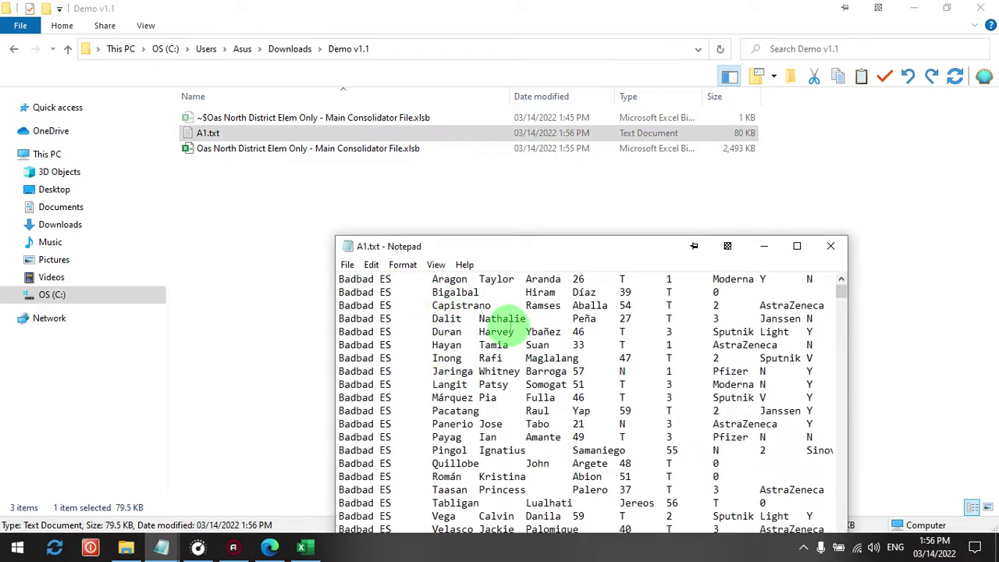
click(800, 246)
mouse_move(991, 47)
mouse_down()
mouse_move(972, 410)
mouse_move(985, 499)
mouse_move(991, 43)
mouse_up()
click(986, 11)
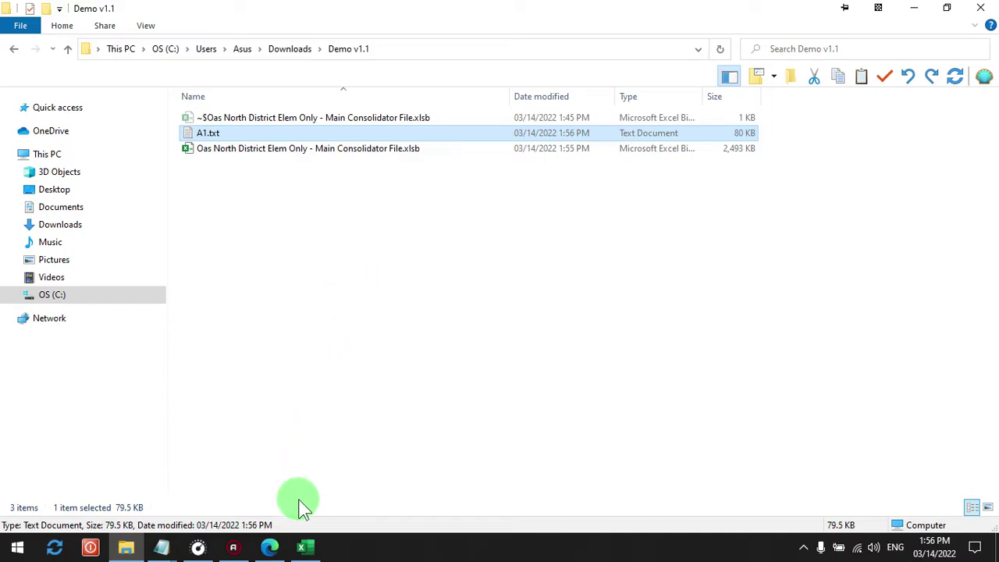
- Return to the Excel workbook and export the A2 personnel list as A2.txt into the Demo v1.1 folder
click(304, 547)
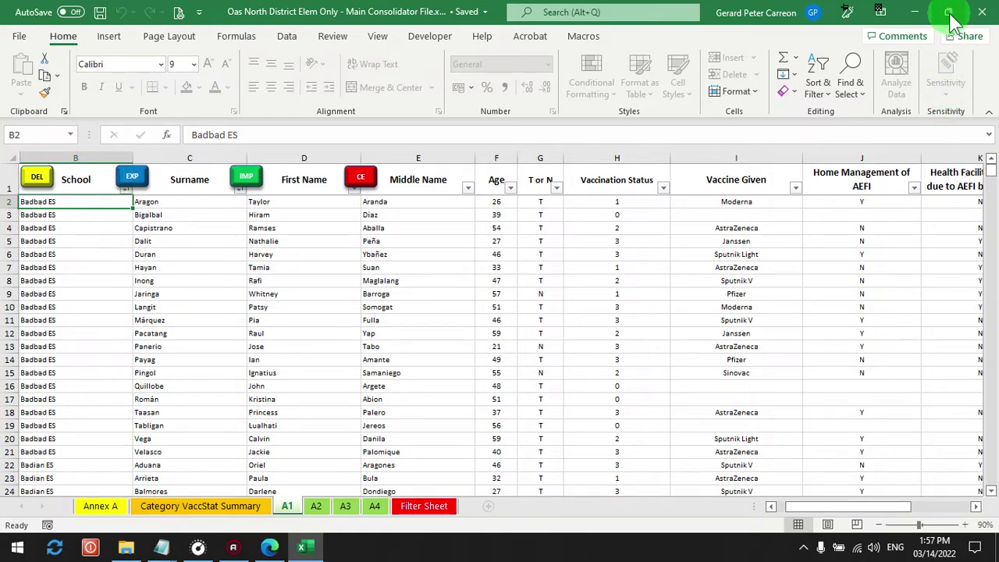
click(316, 506)
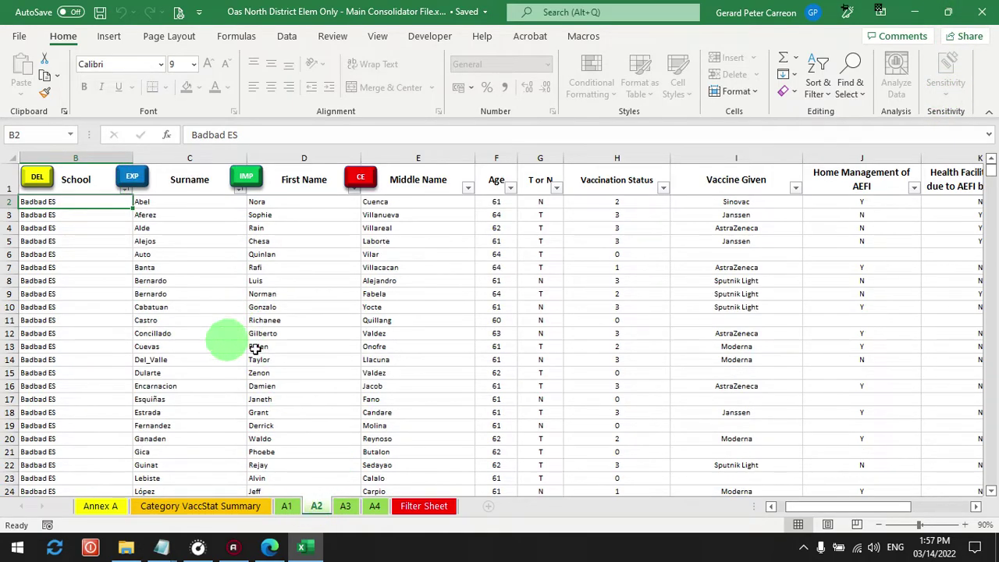
click(949, 12)
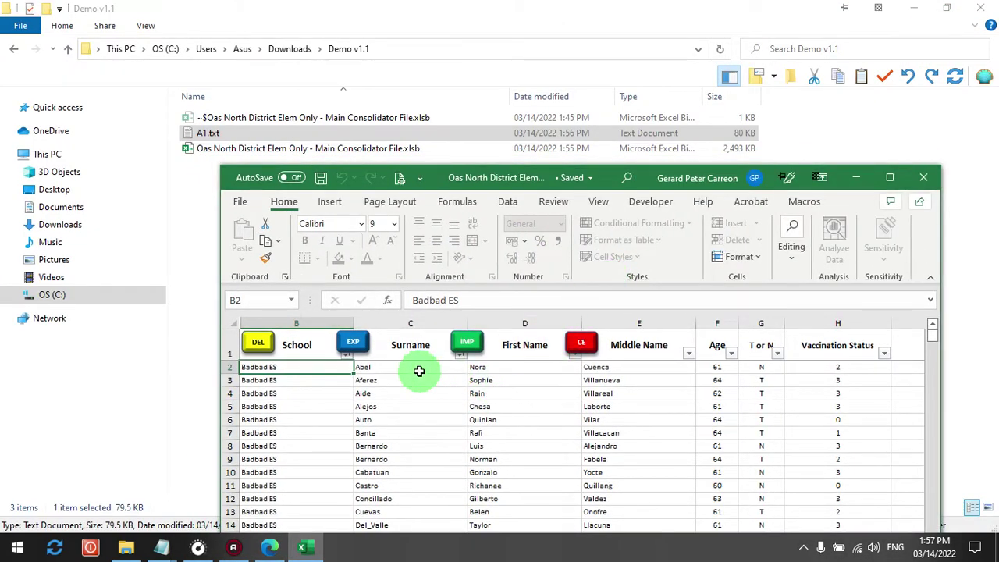
click(354, 344)
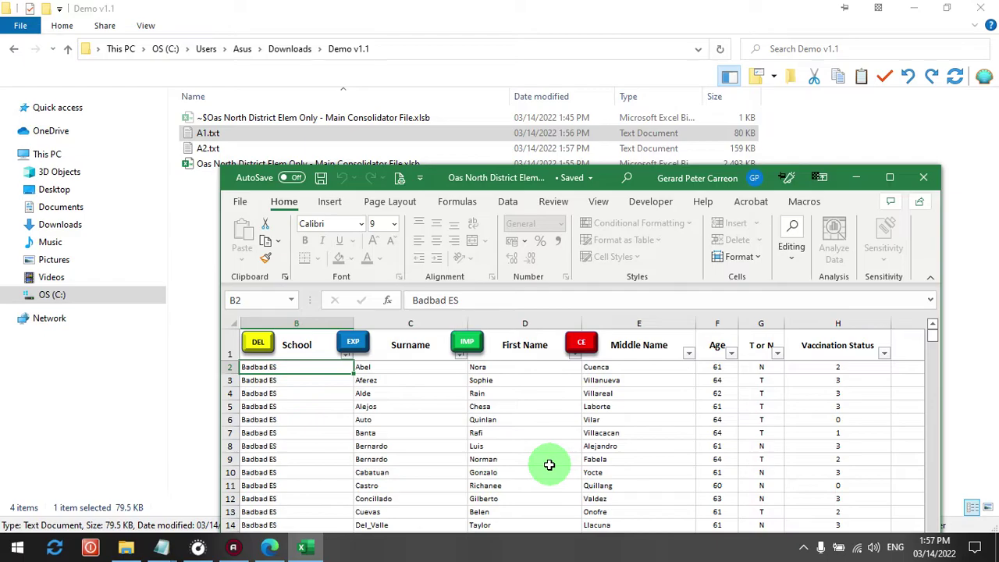
click(890, 177)
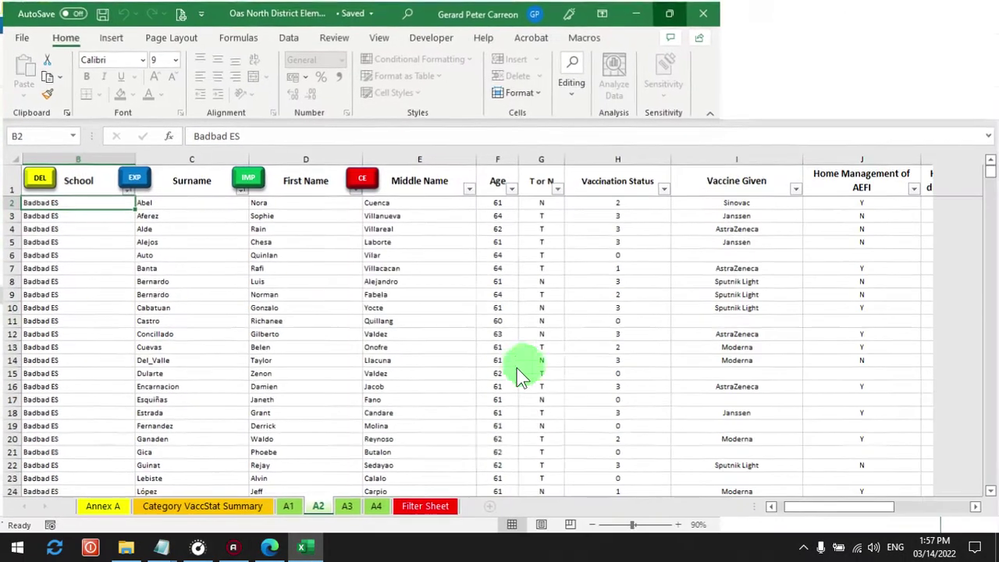
- Export the A3 personnel list as A3.txt and check the file in the Demo v1.1 folder
click(344, 508)
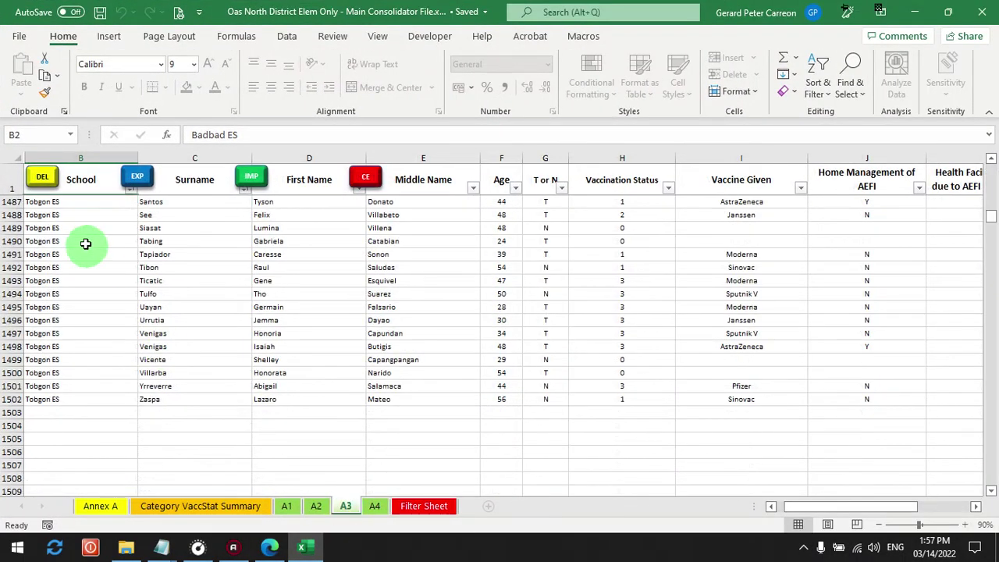
click(138, 178)
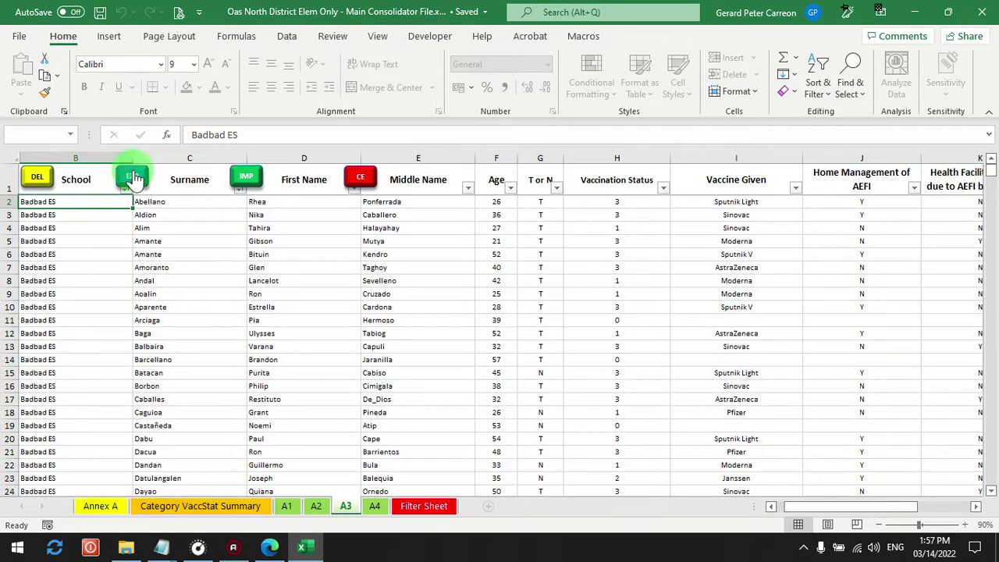
click(947, 11)
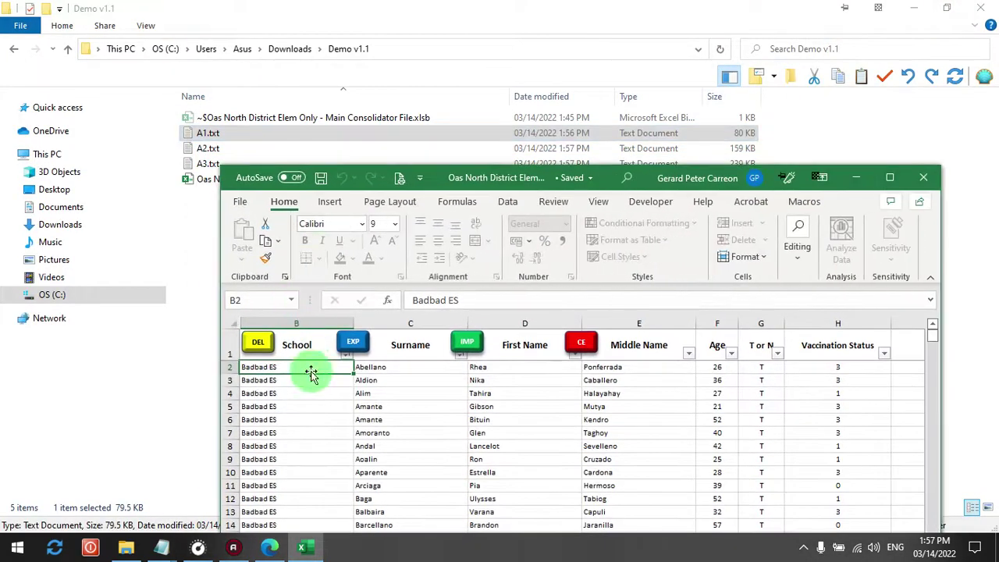
shift+click(204, 165)
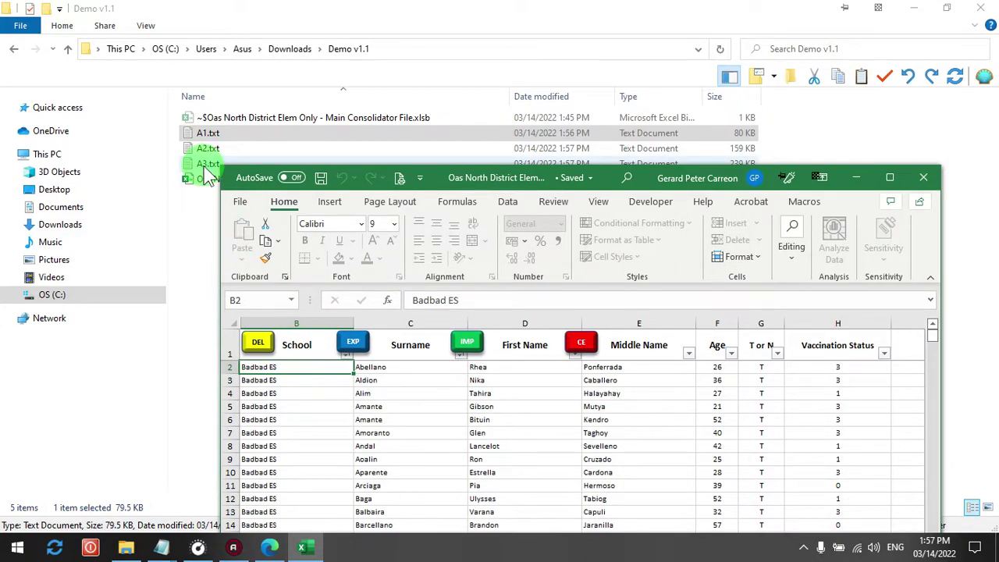
click(890, 177)
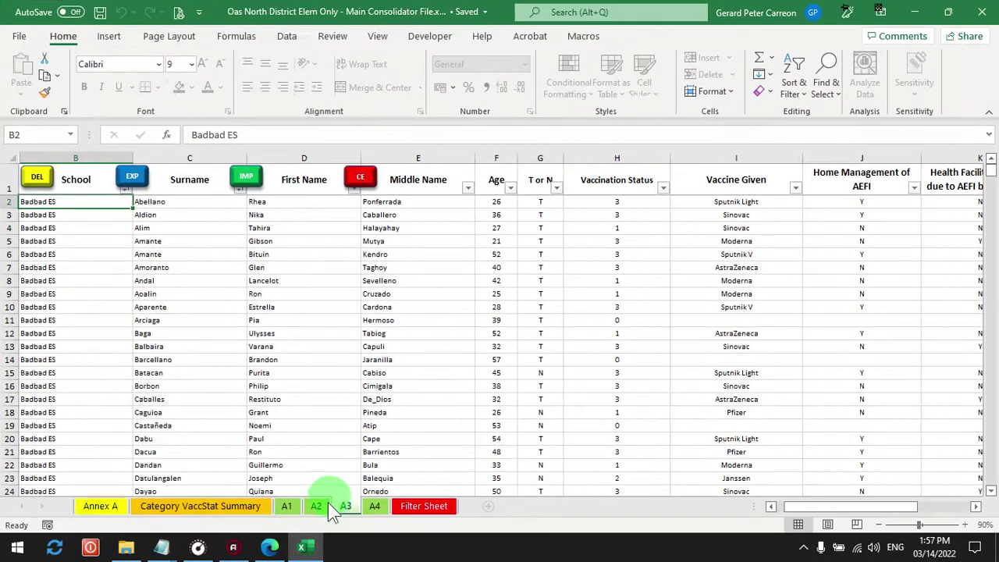
- Export the A4 personnel list as A4.txt and check the file in the Demo v1.1 folder
click(375, 506)
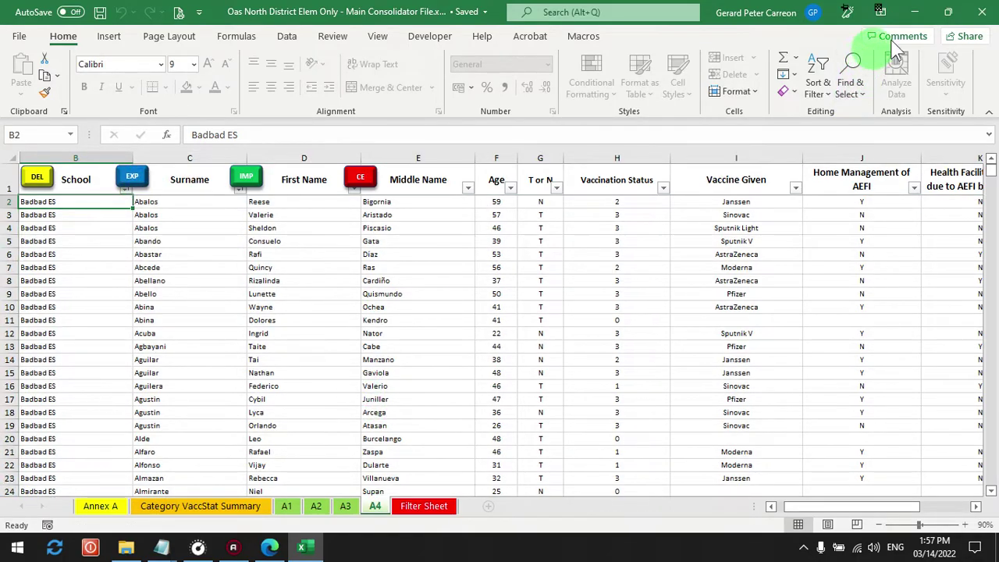
click(948, 12)
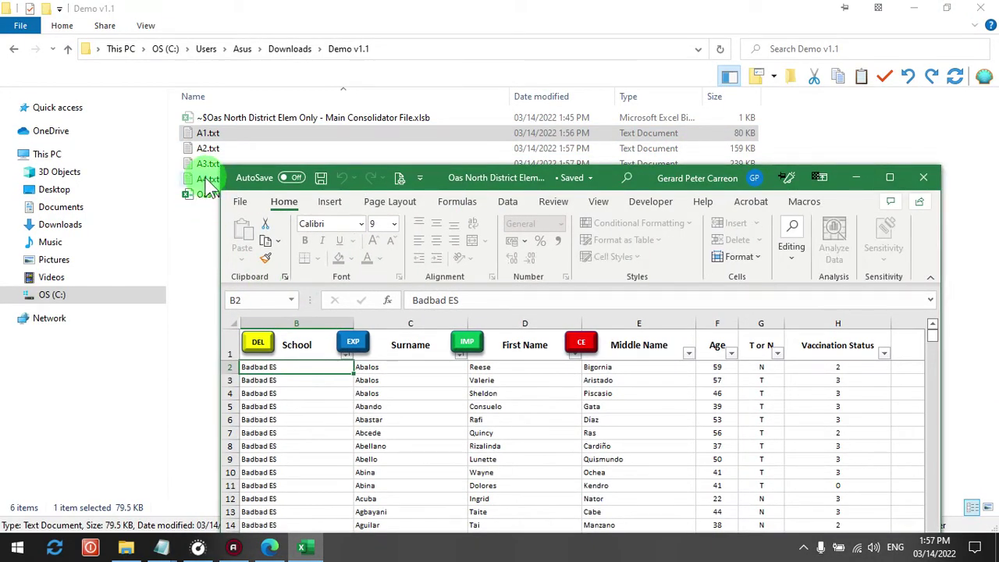
click(890, 177)
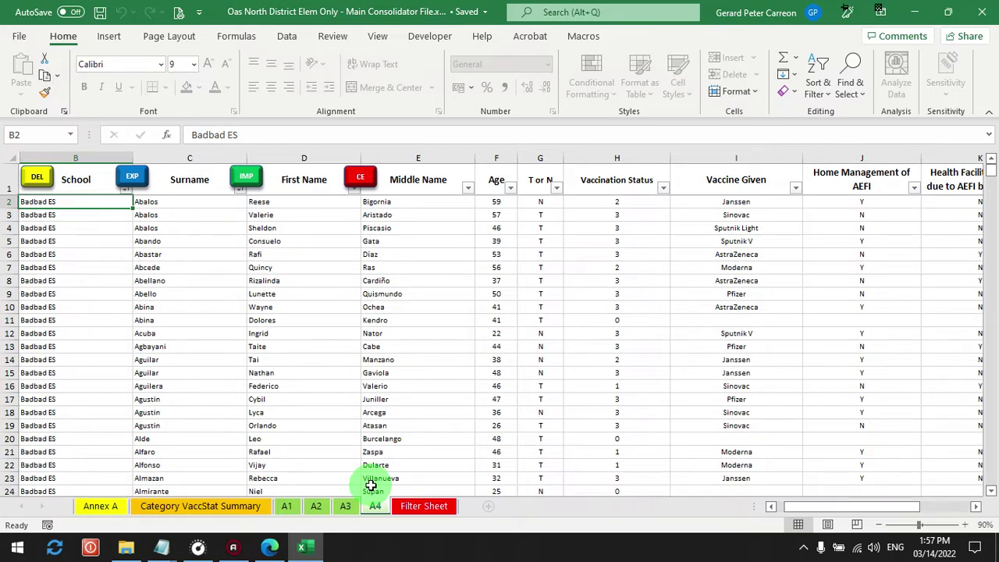
- Clear all entries in the A1 list and check the A1 figures on the Category VaccStat Summary sheet
click(289, 507)
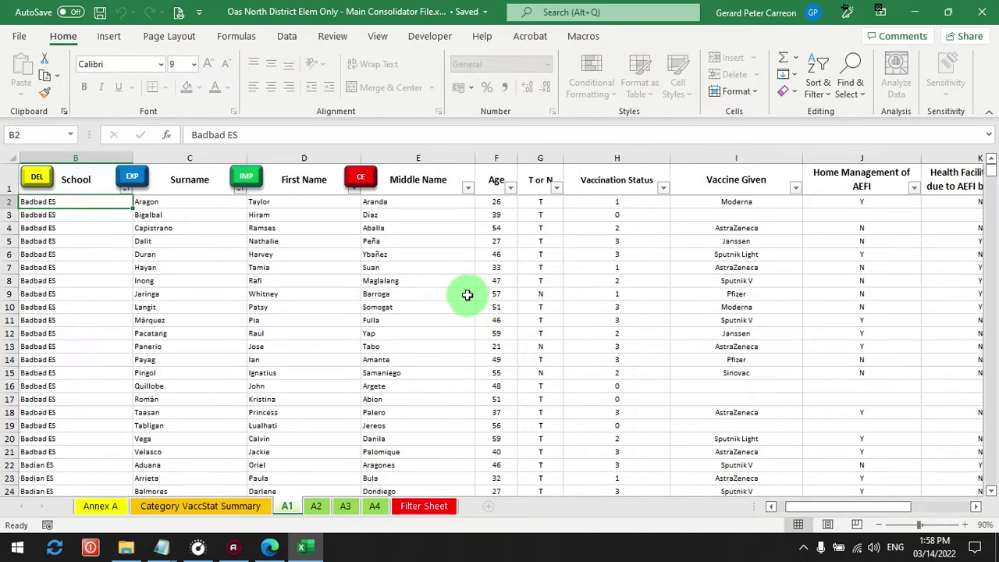
click(364, 181)
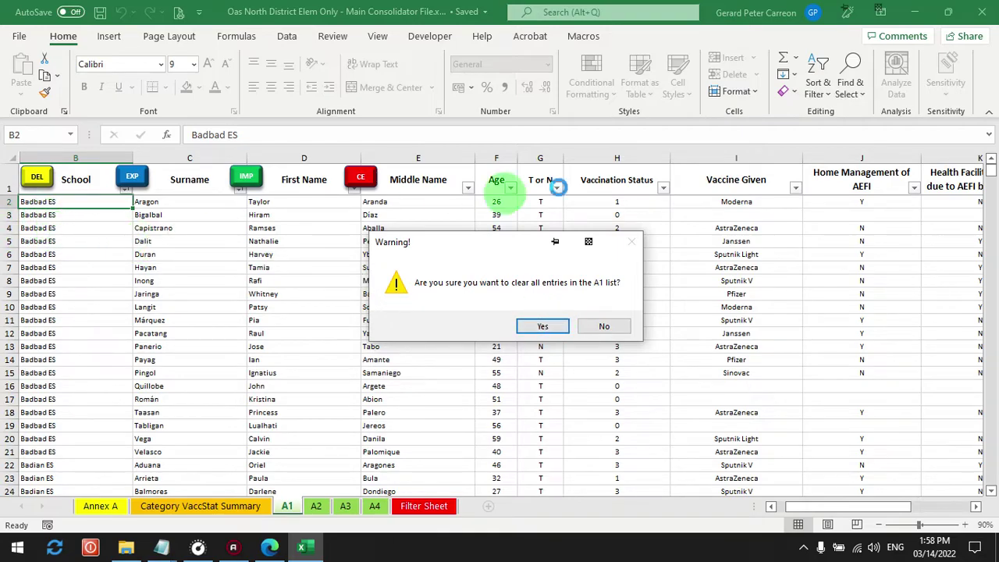
click(601, 327)
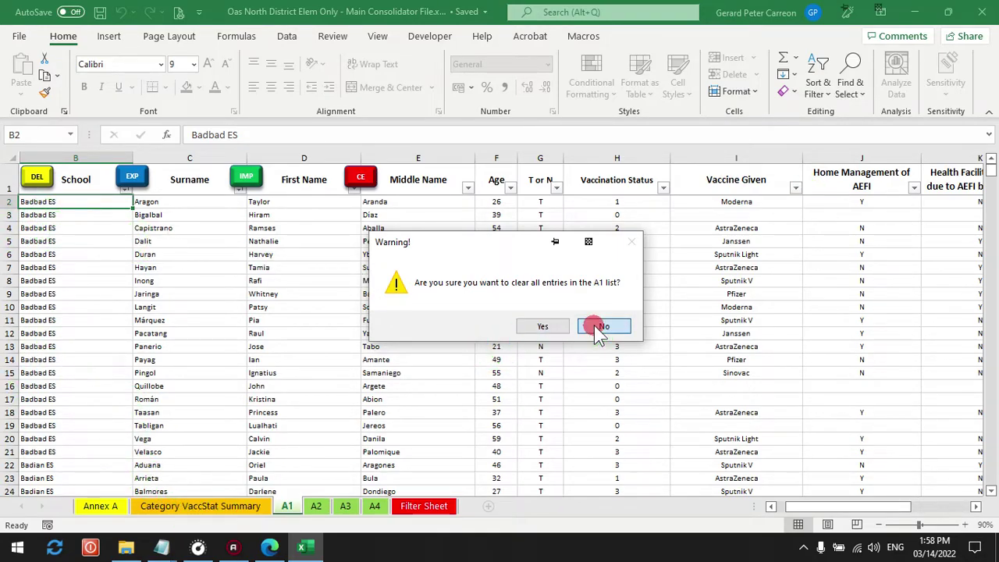
click(544, 327)
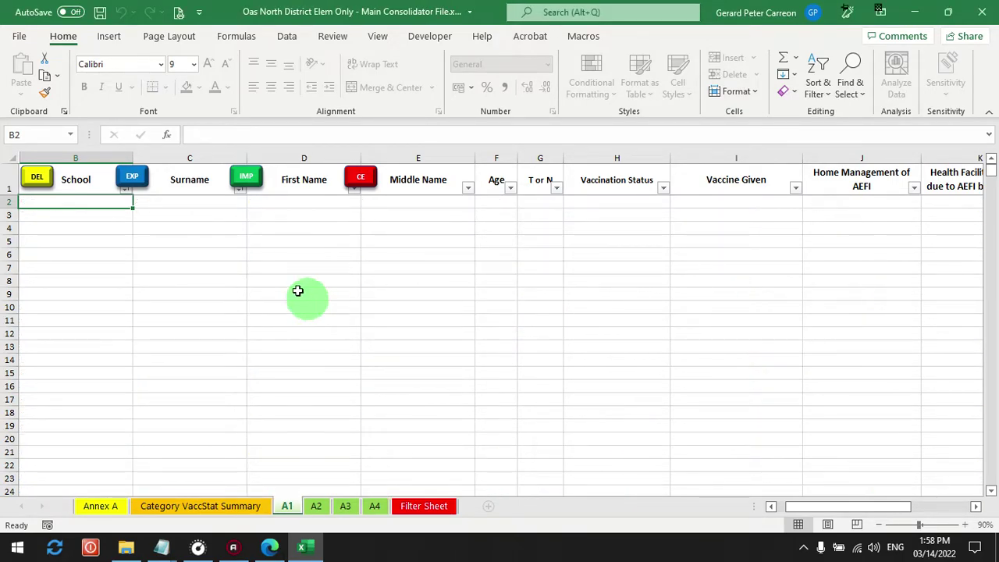
click(242, 507)
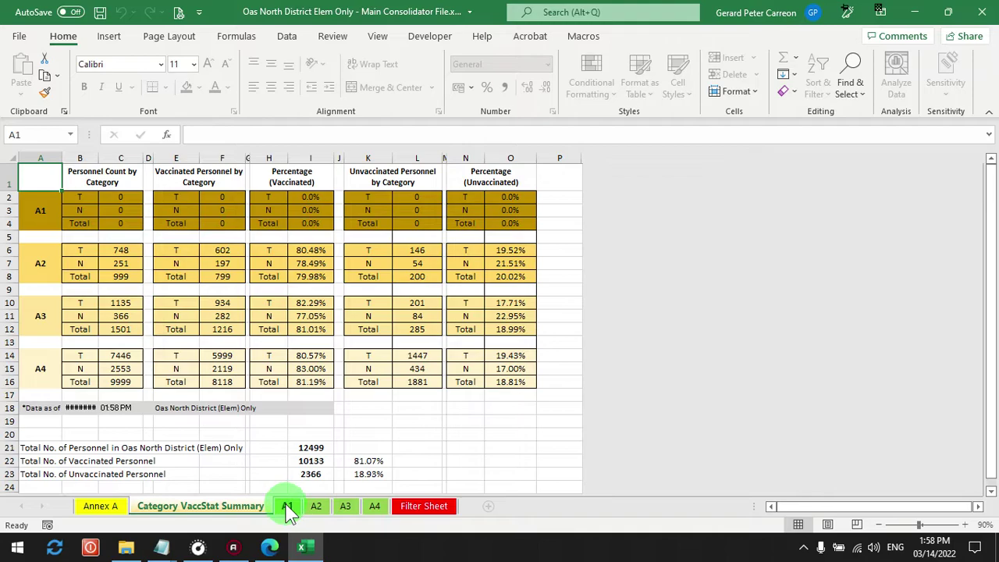
- Clear all entries in the A2 personnel list
click(316, 507)
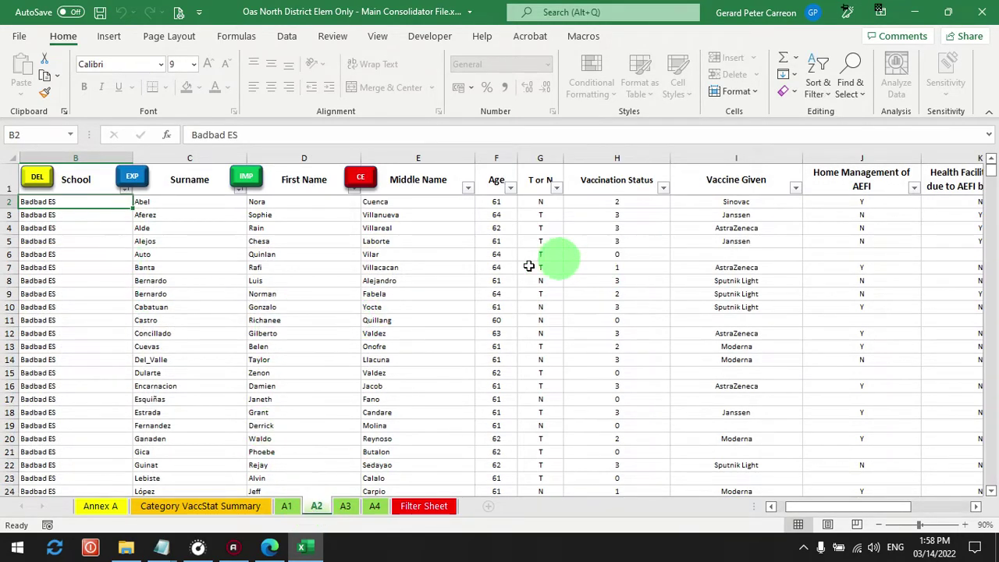
click(365, 186)
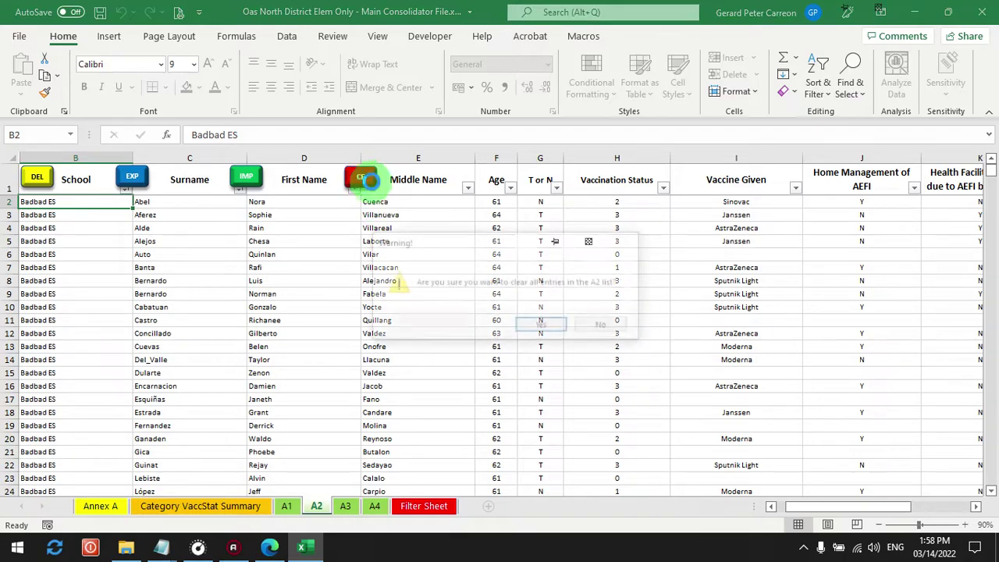
click(542, 326)
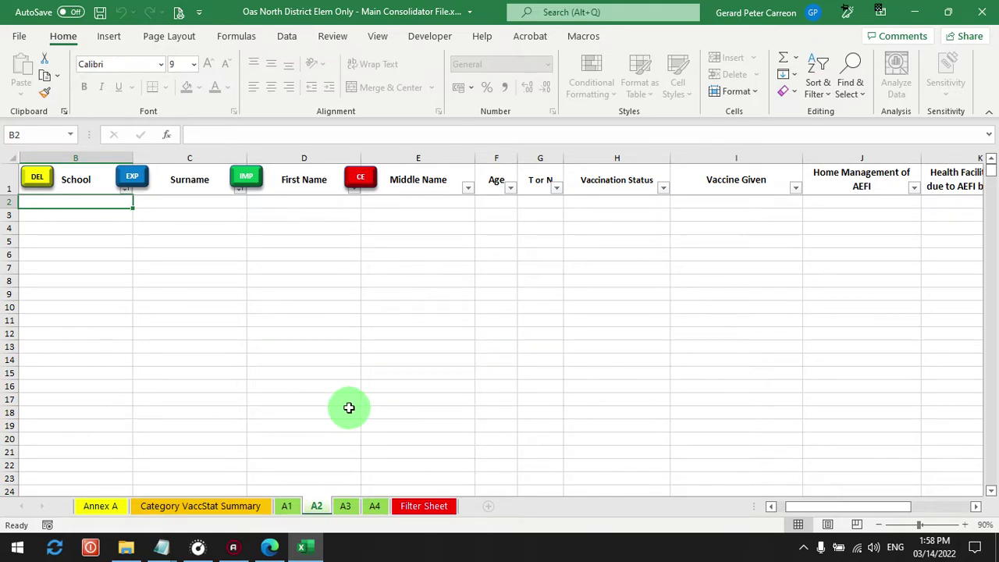
- Clear all entries in the A3 personnel list
click(346, 508)
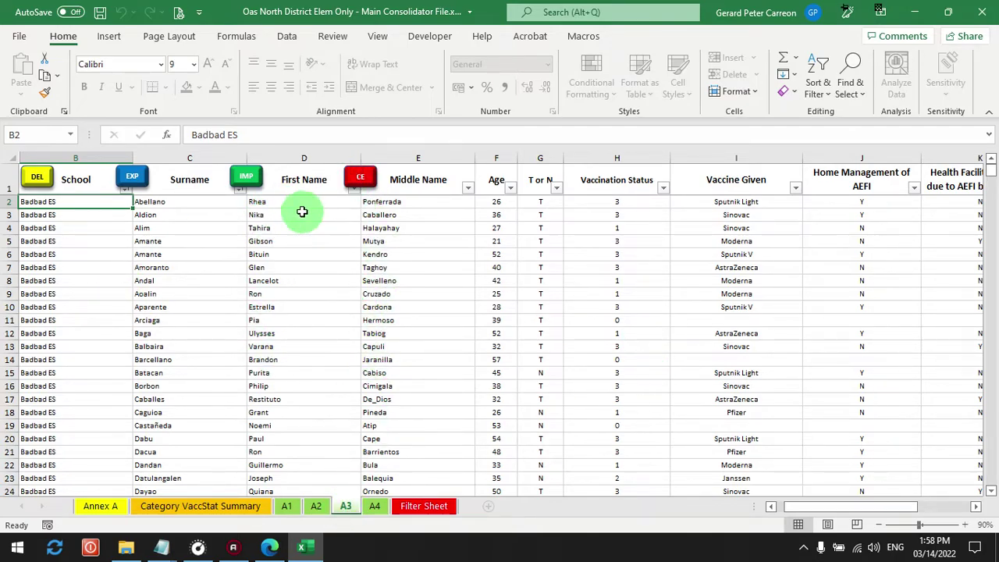
click(363, 179)
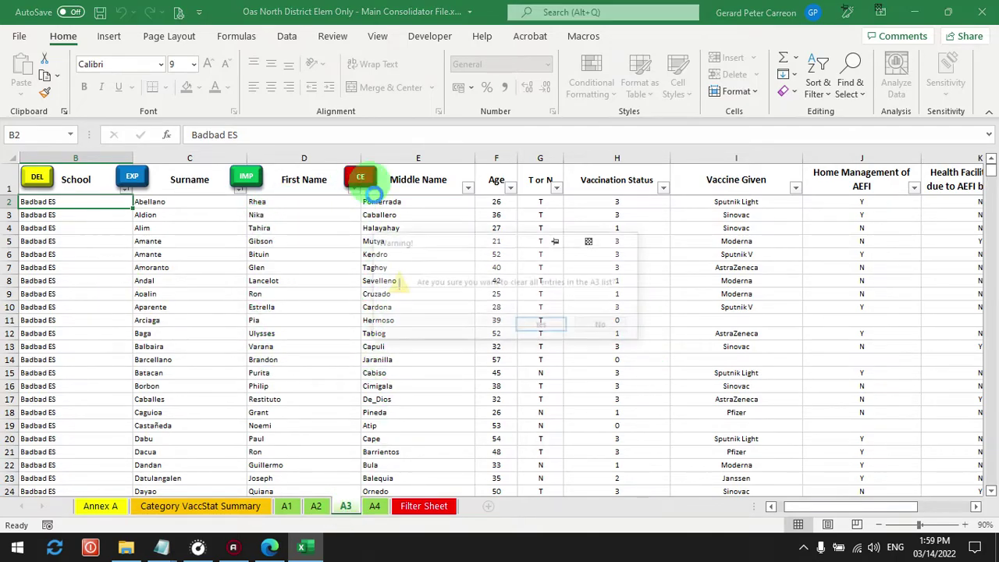
click(540, 326)
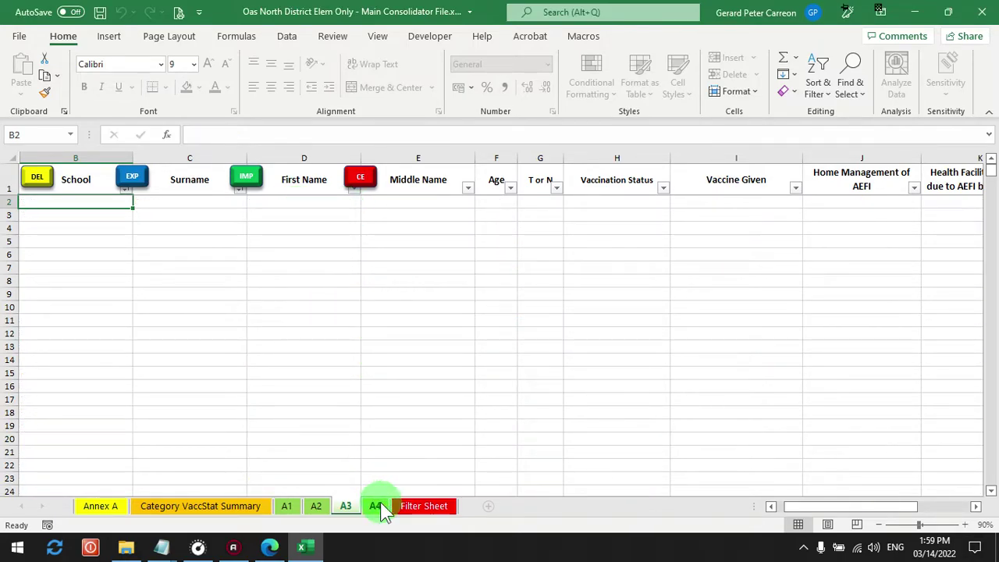
- Clear all entries in the A4 personnel list
click(378, 505)
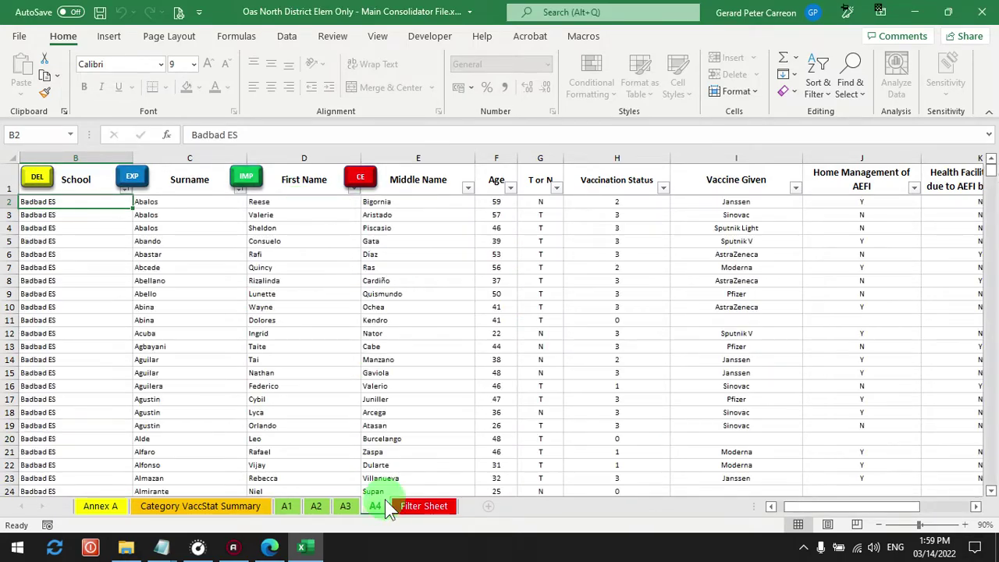
click(363, 184)
click(541, 327)
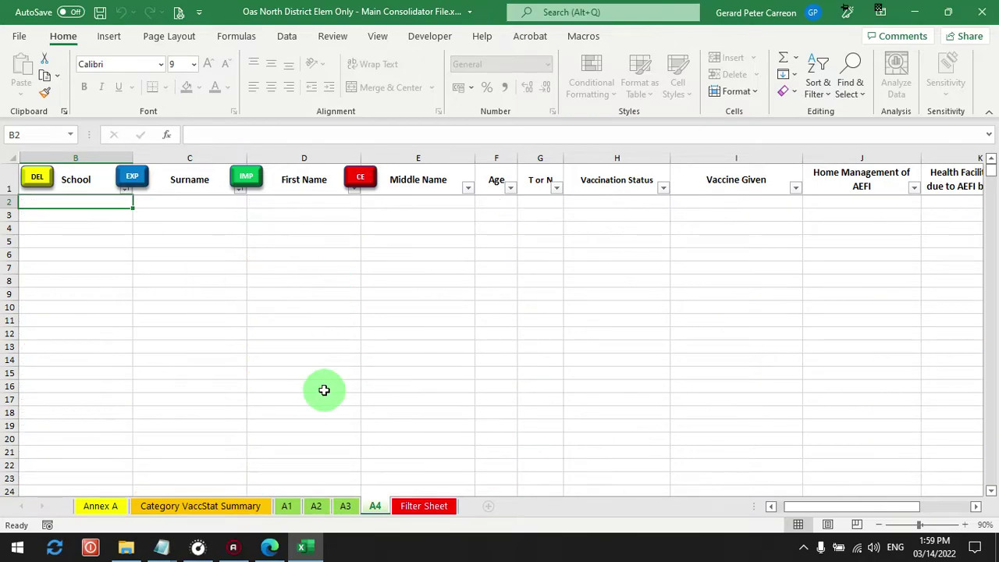
- Check the Category VaccStat Summary totals and update the table information on the Filter Sheet after clearing the four lists
click(170, 507)
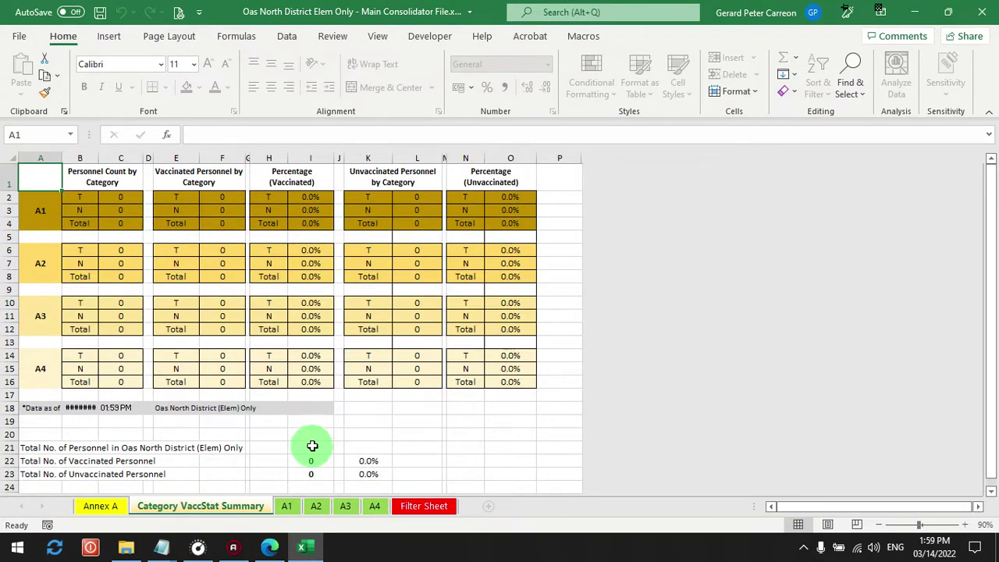
click(404, 506)
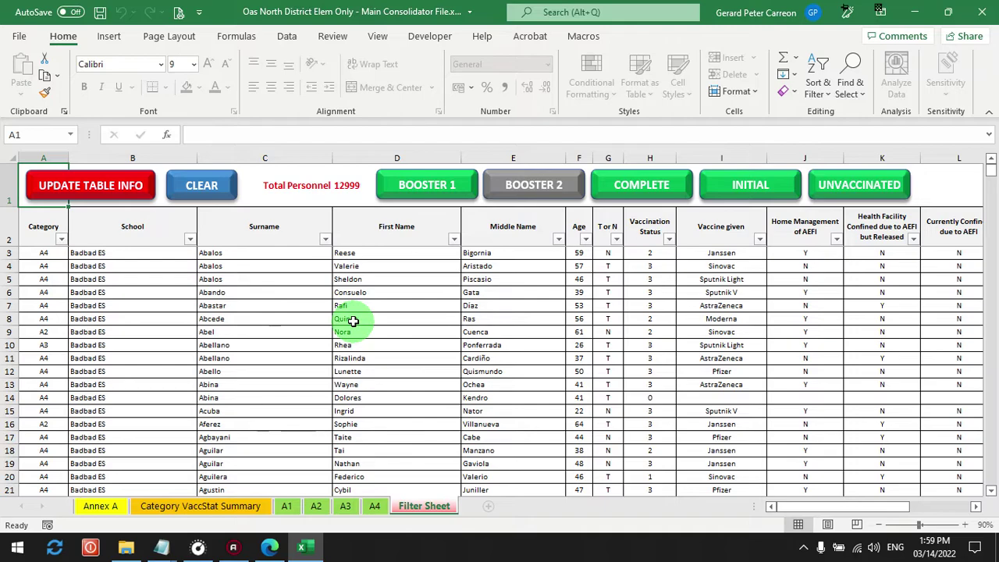
click(88, 190)
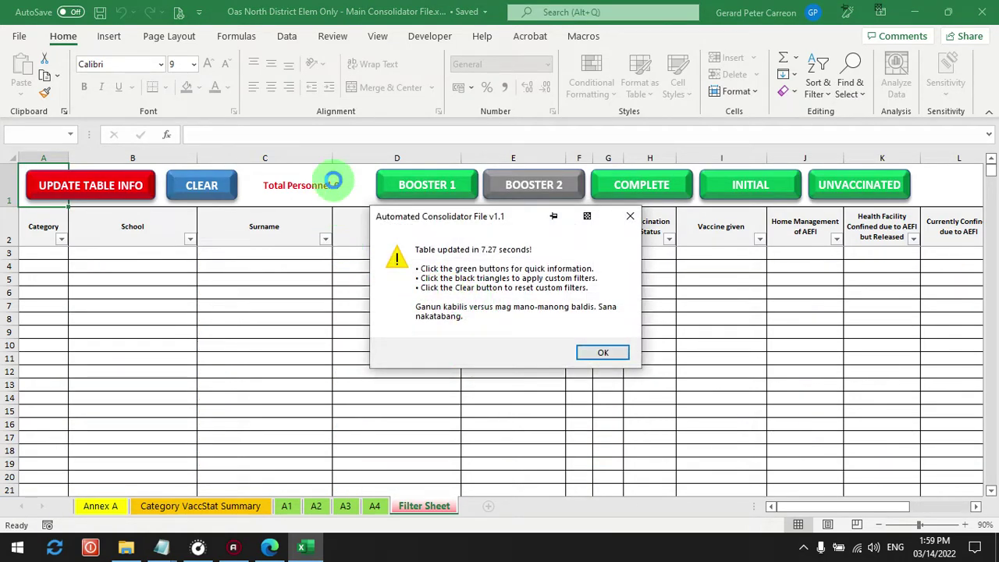
click(593, 356)
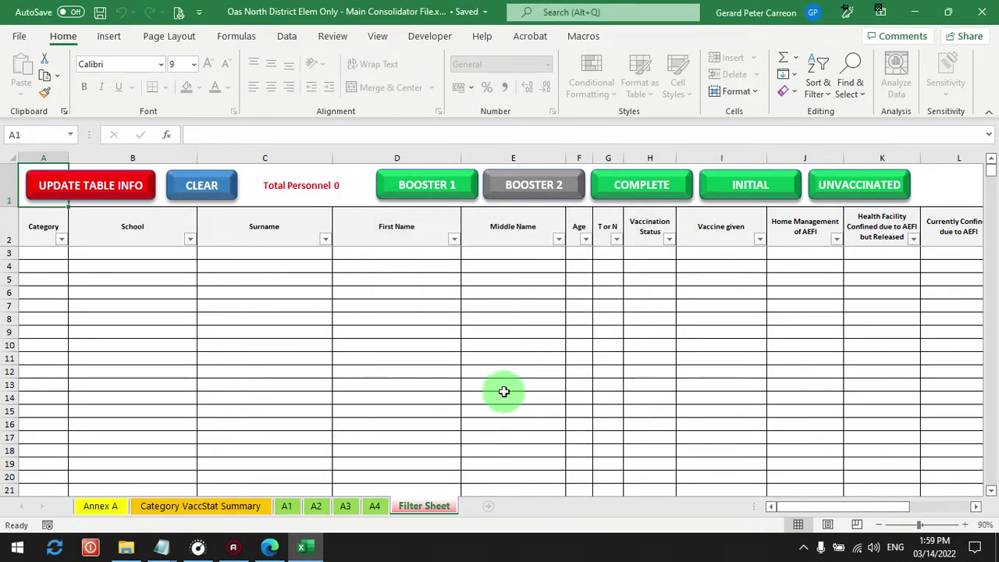
- Save the cleared workbook from the Category VaccStat Summary sheet and check the exported text files in the Demo v1.1 folder
click(242, 505)
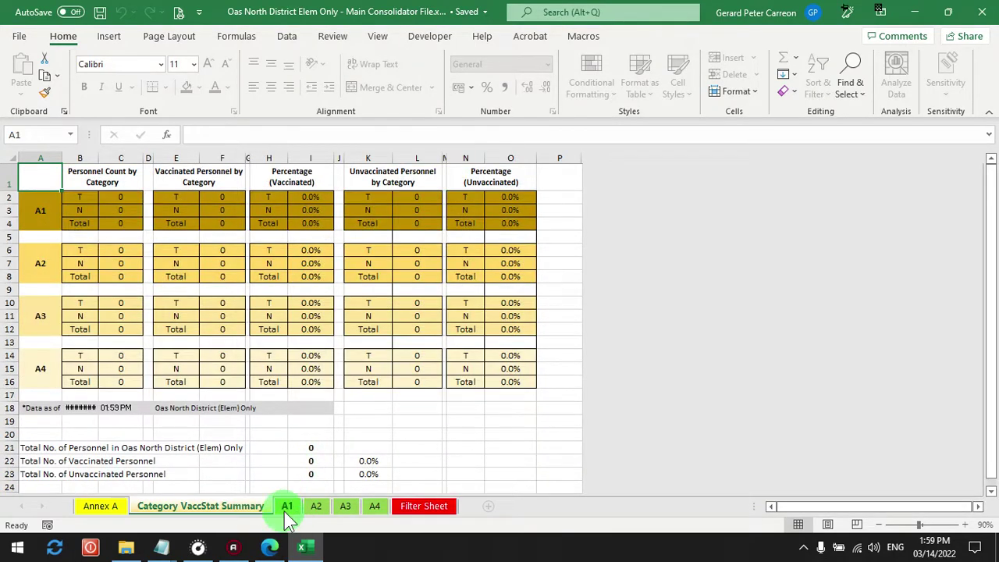
click(101, 13)
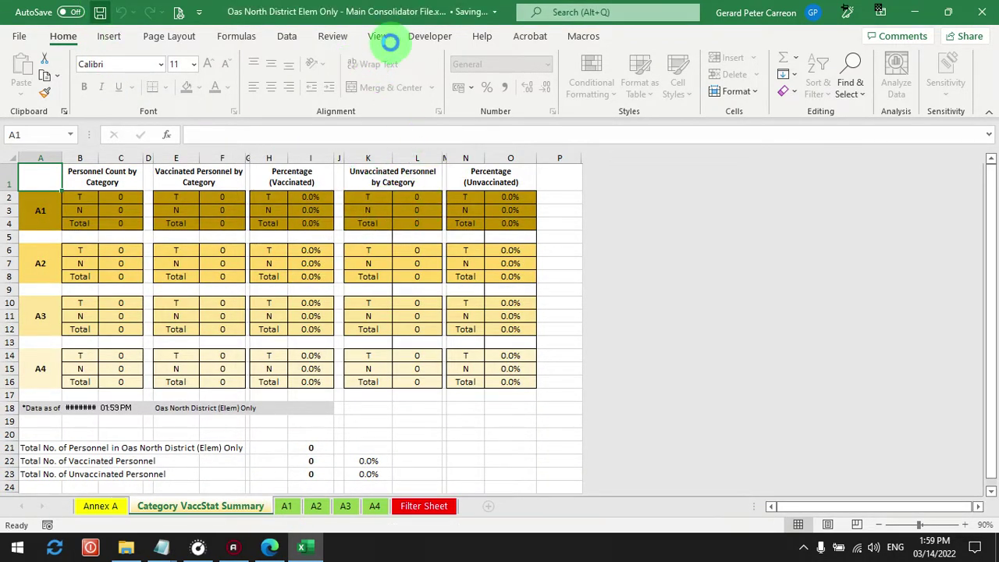
click(948, 11)
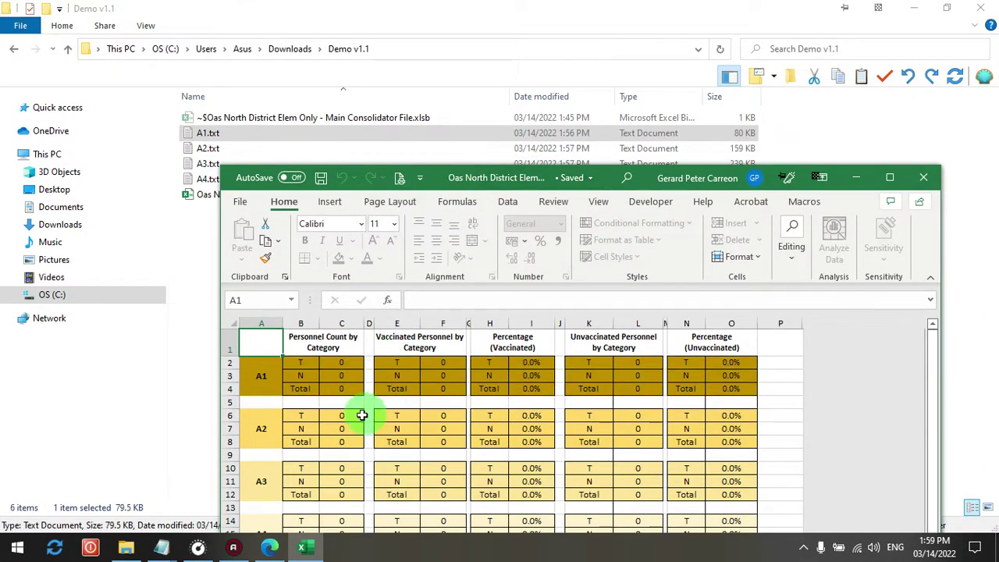
click(890, 177)
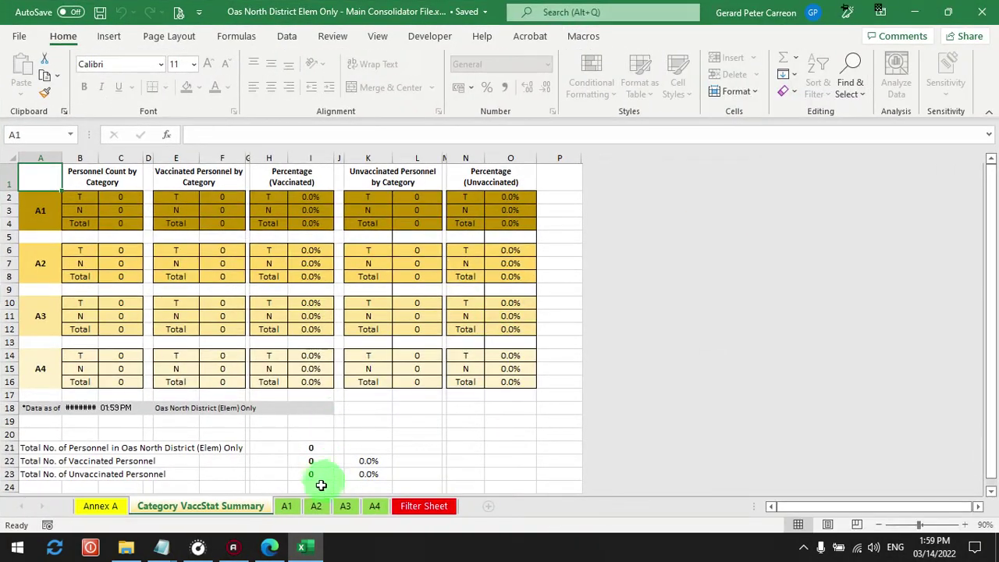
- Check the A1, A2, A3 and A4 sheets for any remaining personnel entries
click(286, 506)
click(316, 506)
click(345, 506)
click(375, 506)
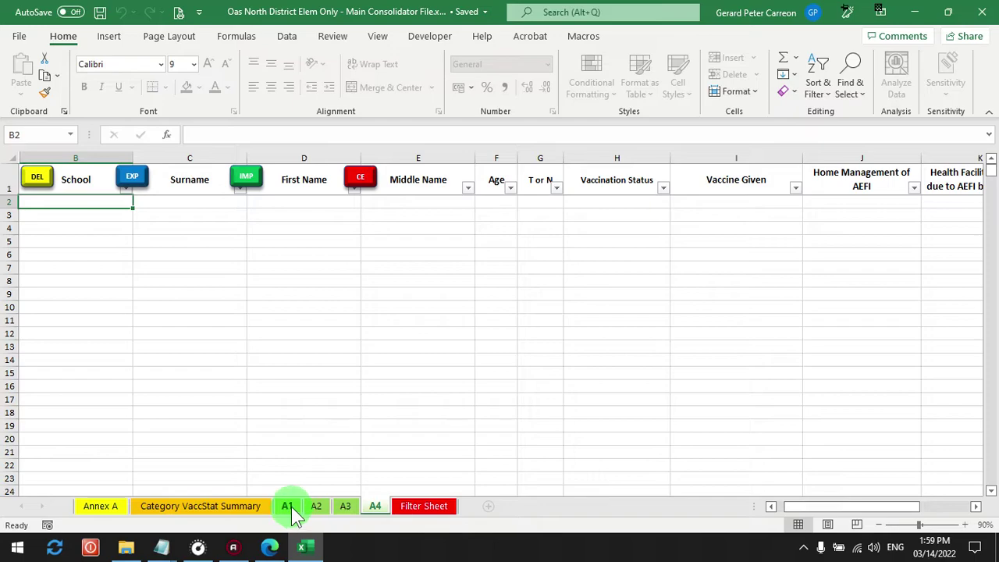
click(287, 506)
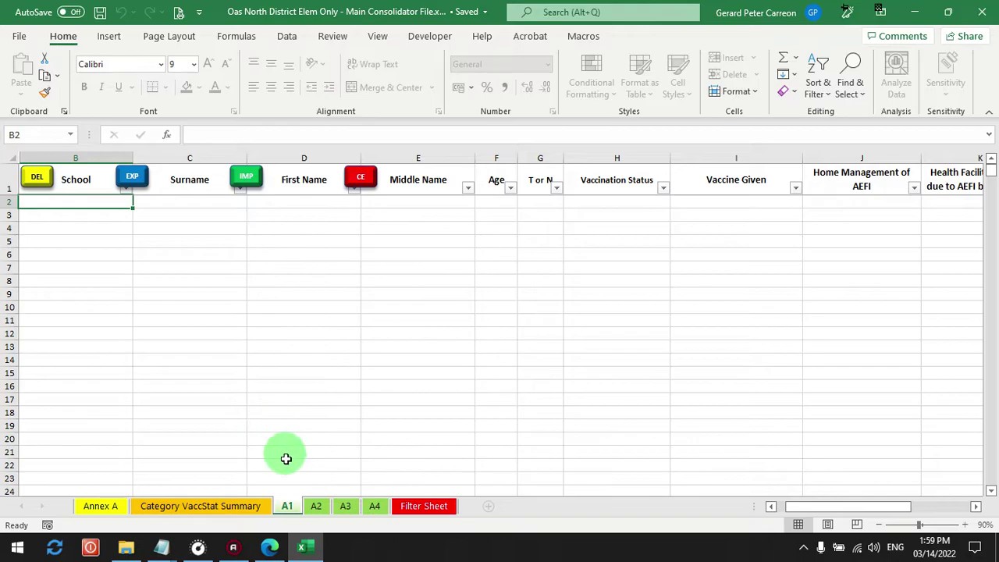
- Import the personnel records into the A1 list and check the Category VaccStat Summary
click(947, 16)
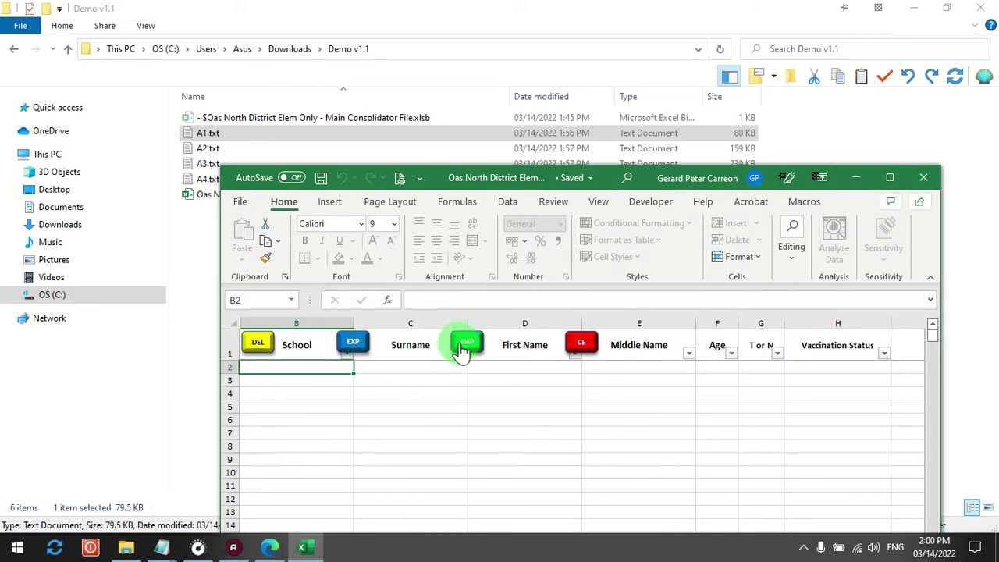
click(890, 178)
click(249, 178)
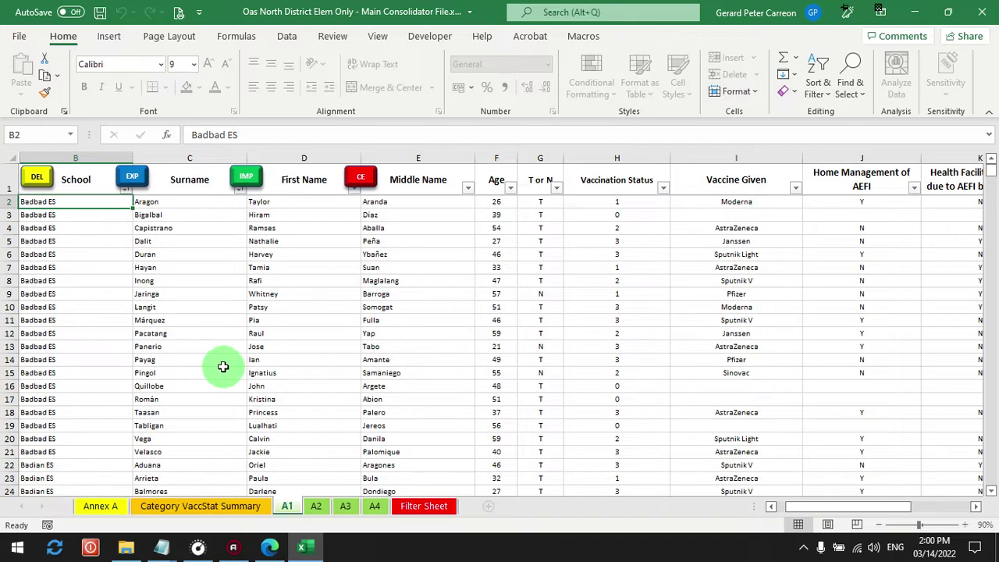
click(234, 509)
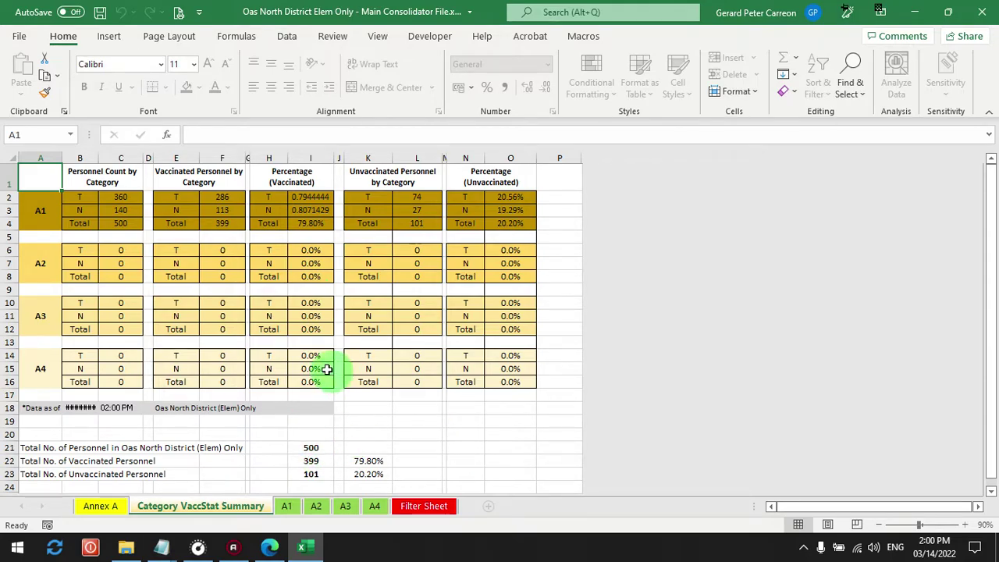
- Import the personnel records into the A2 list
click(287, 505)
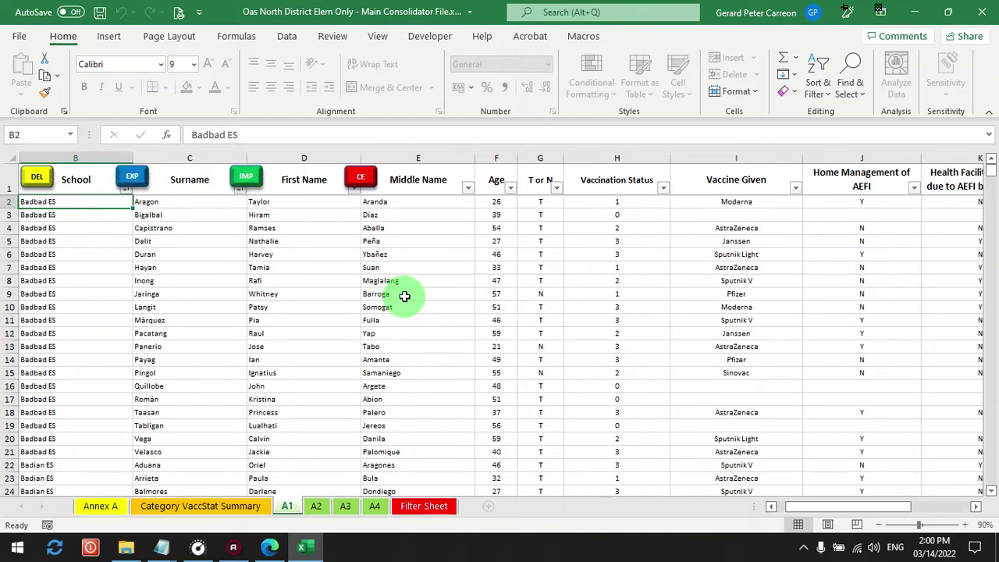
click(316, 504)
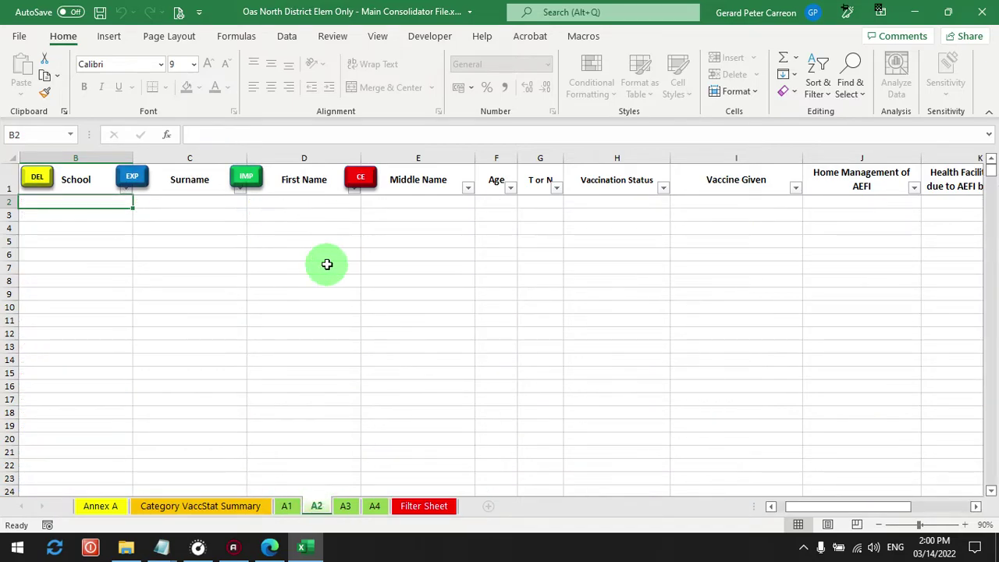
click(248, 179)
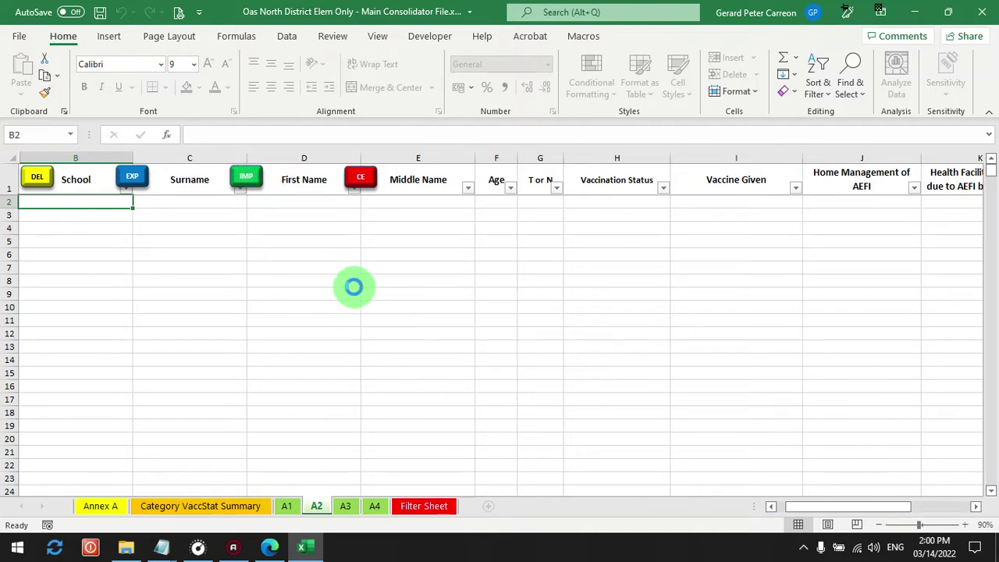
- Import the personnel records into the A3 and A4 lists and review the Category VaccStat Summary totals
click(346, 506)
click(254, 192)
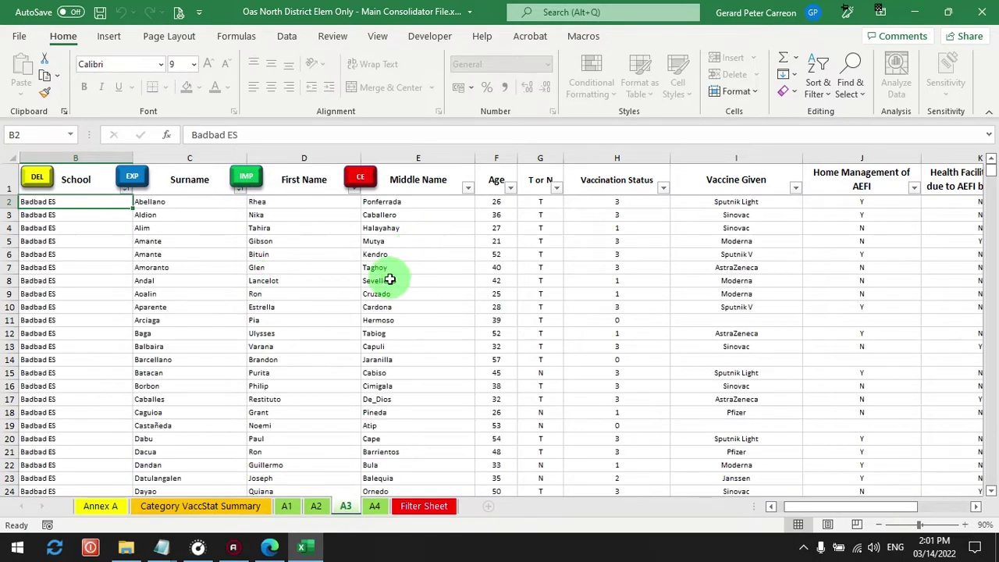
click(374, 506)
click(246, 176)
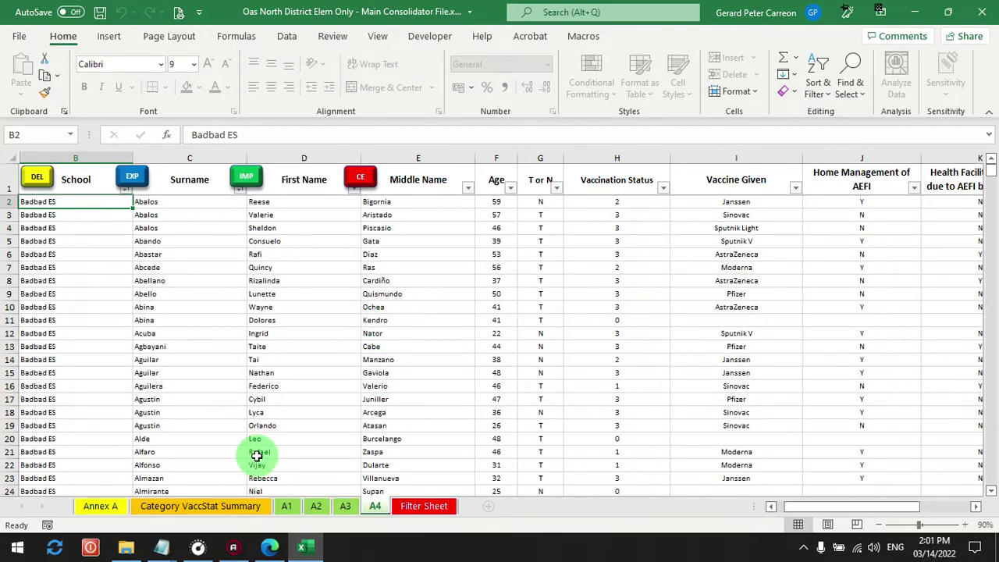
click(231, 504)
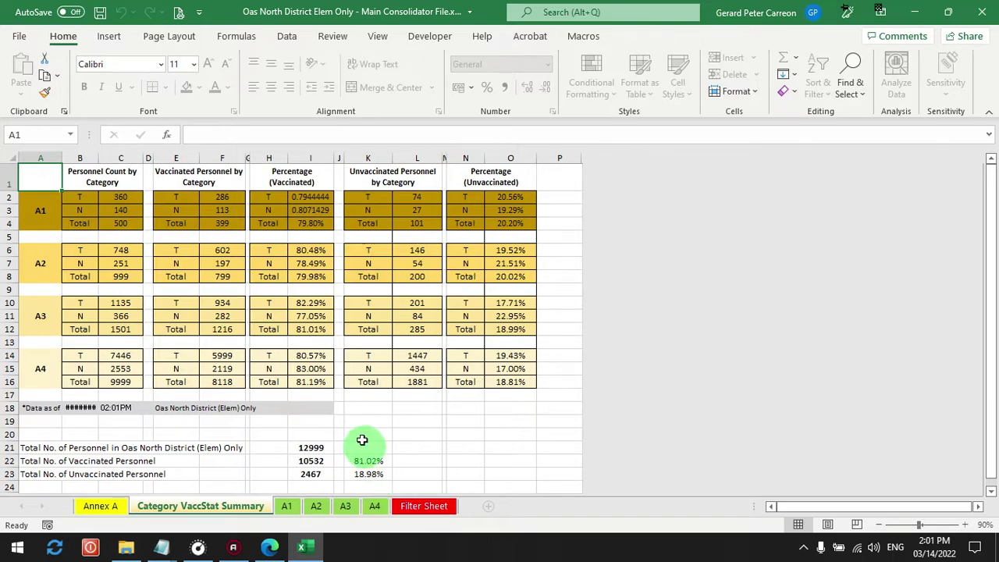
- Update the table information on the Filter Sheet with the imported lists and try the Booster 2 quick filter
click(409, 507)
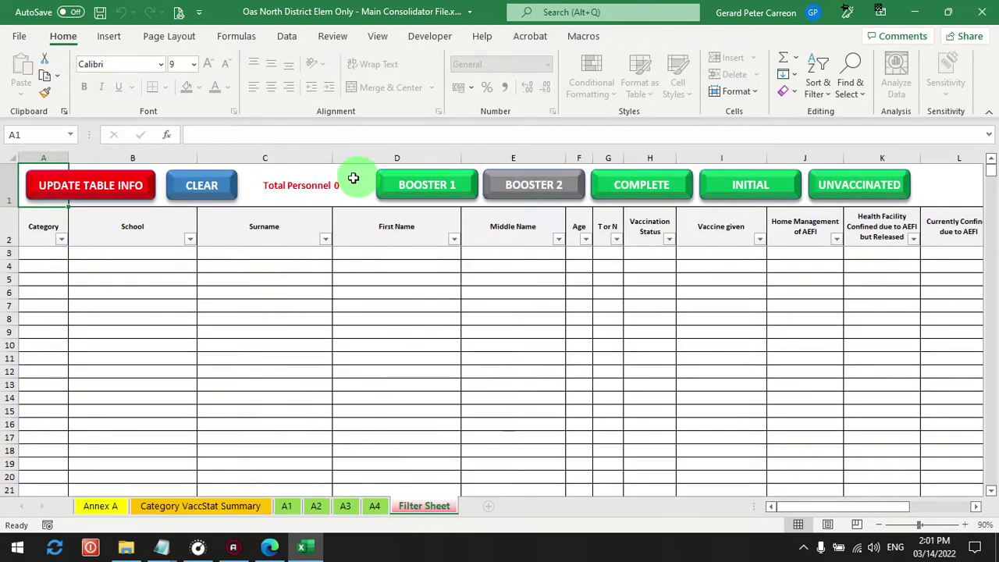
click(78, 194)
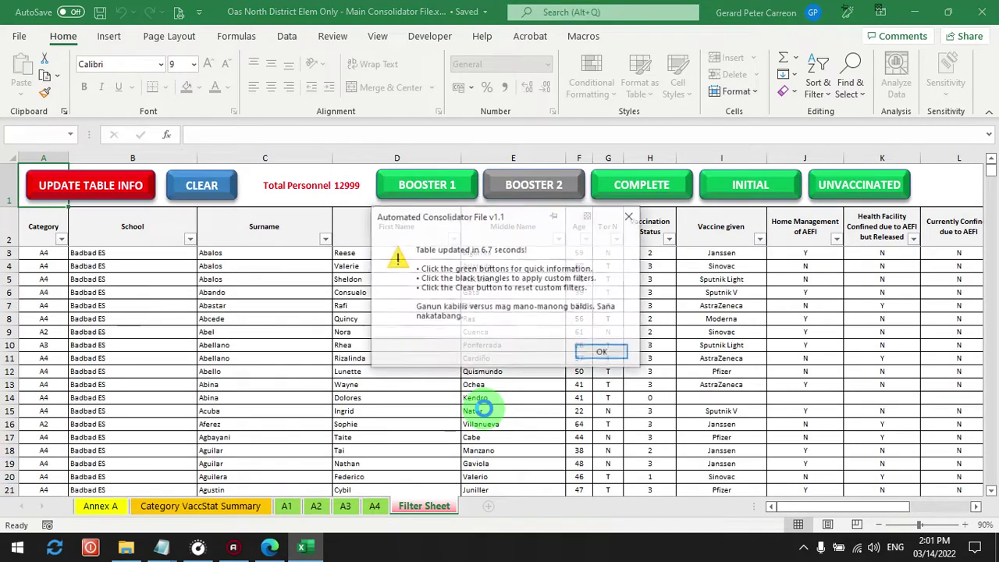
click(601, 353)
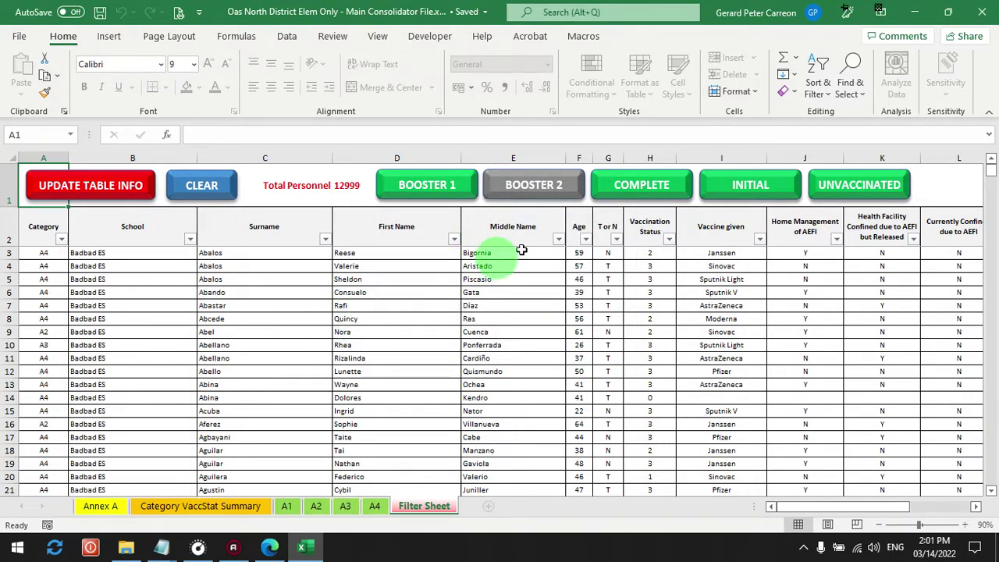
click(563, 190)
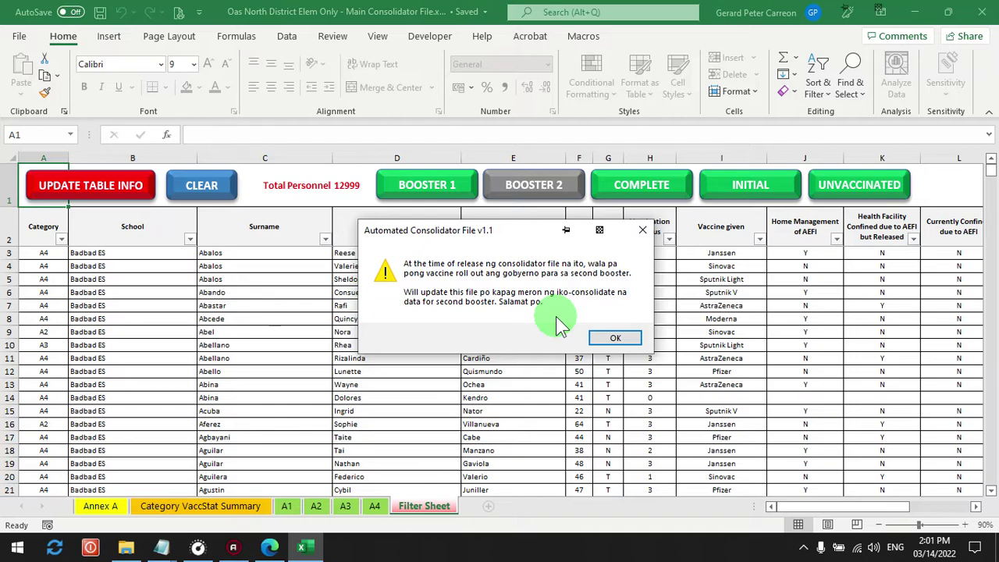
click(606, 340)
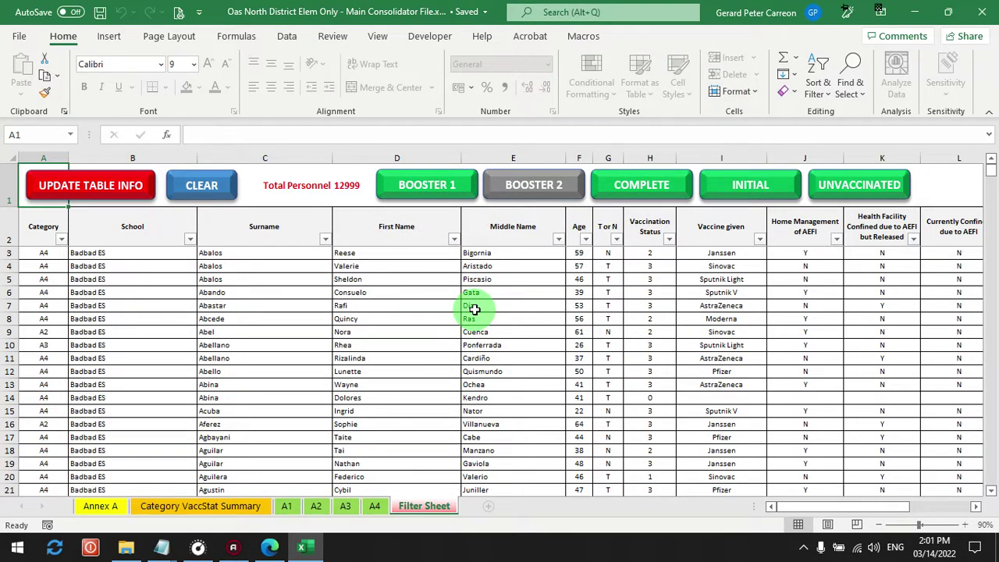
- Review the imported personnel records on the A1 to A4 sheets and the combined table on the Filter Sheet
click(286, 505)
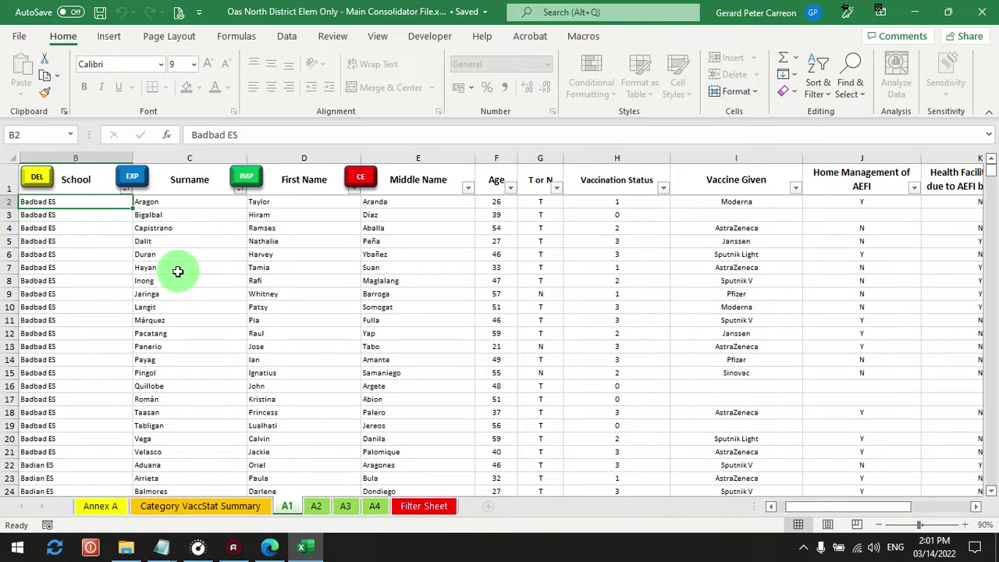
click(317, 506)
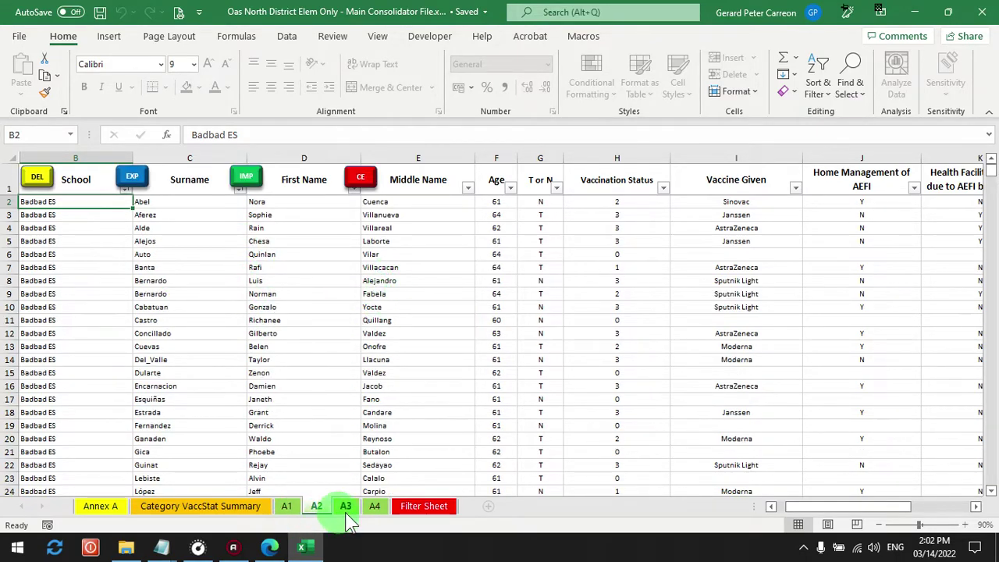
click(348, 508)
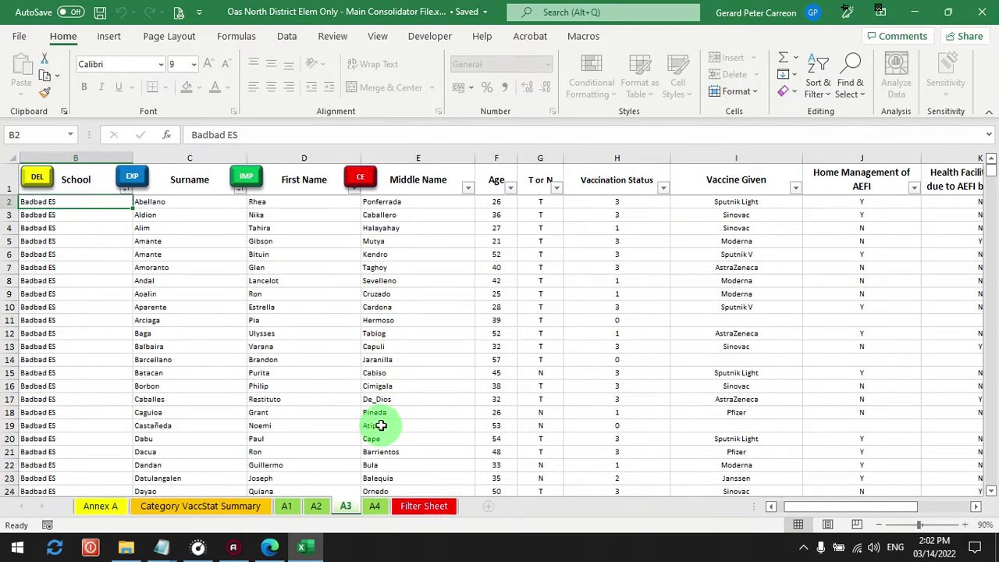
click(375, 506)
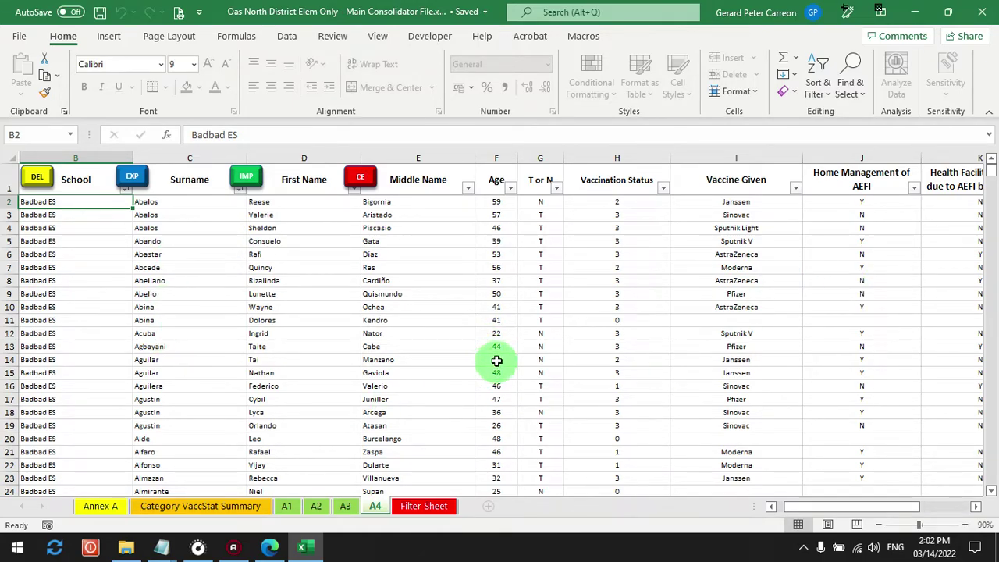
click(404, 505)
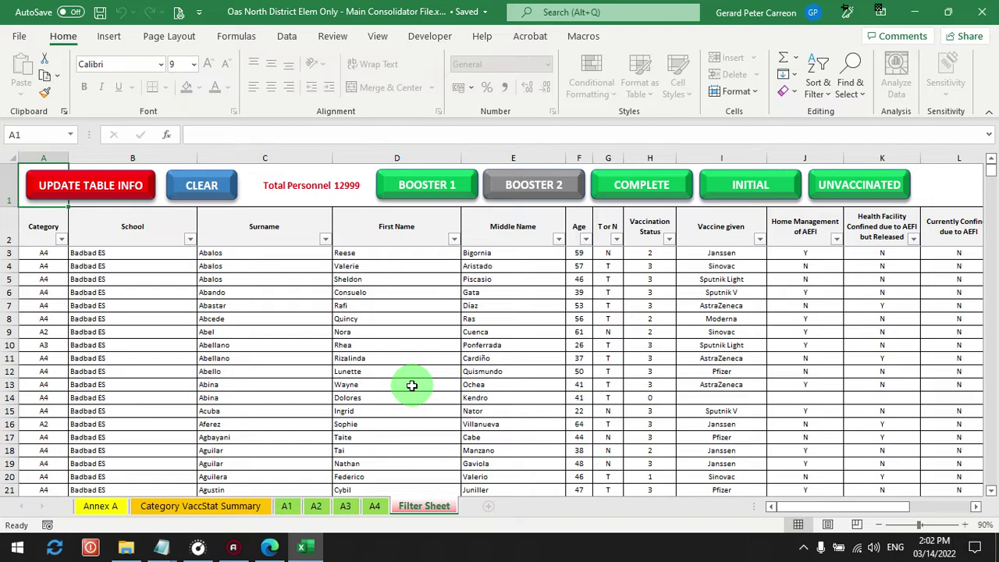
- Detach the Annex A report as a separate Excel file, keeping the Demo v1.1 folder's file list in view
click(92, 506)
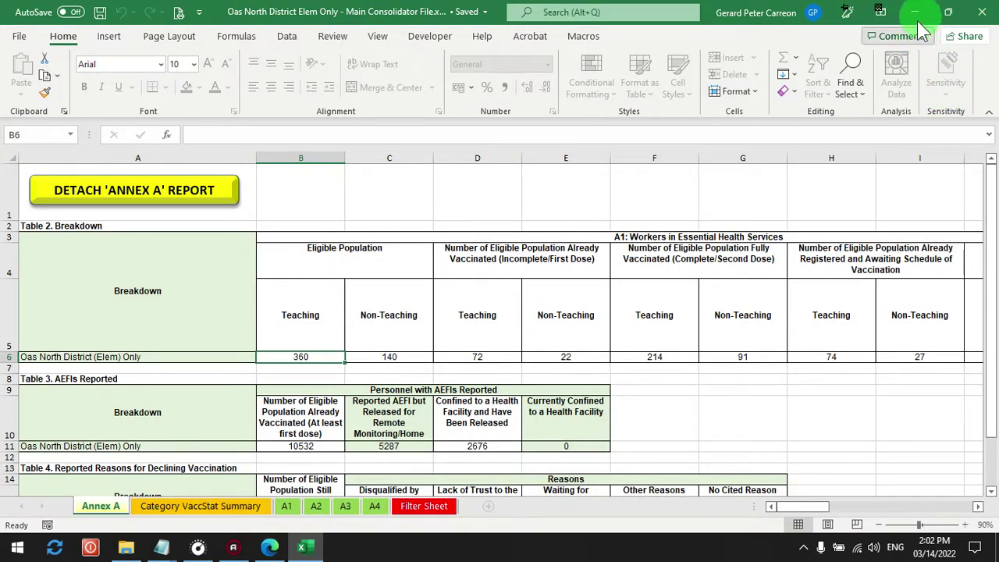
click(951, 16)
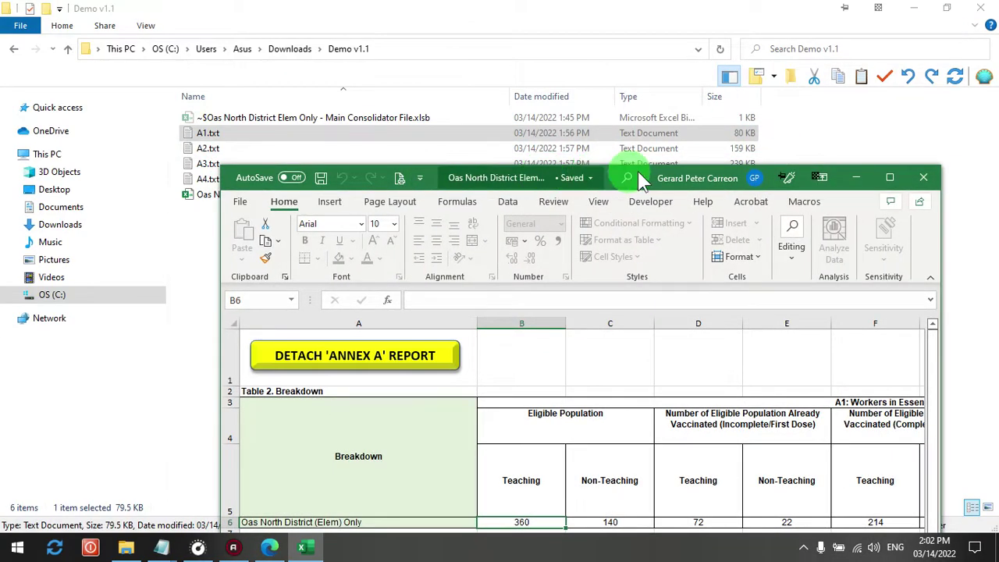
drag(620, 178, 660, 245)
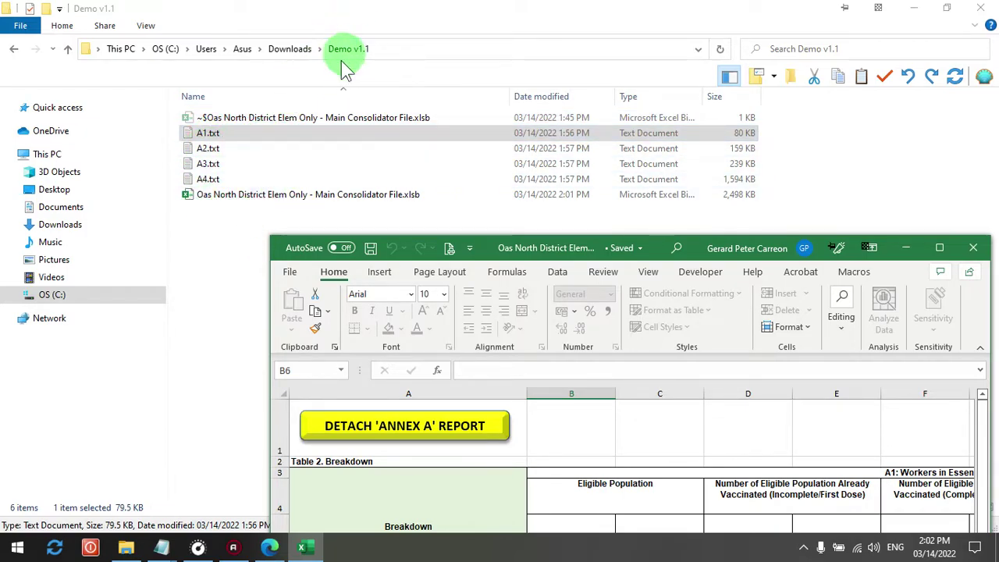
click(416, 436)
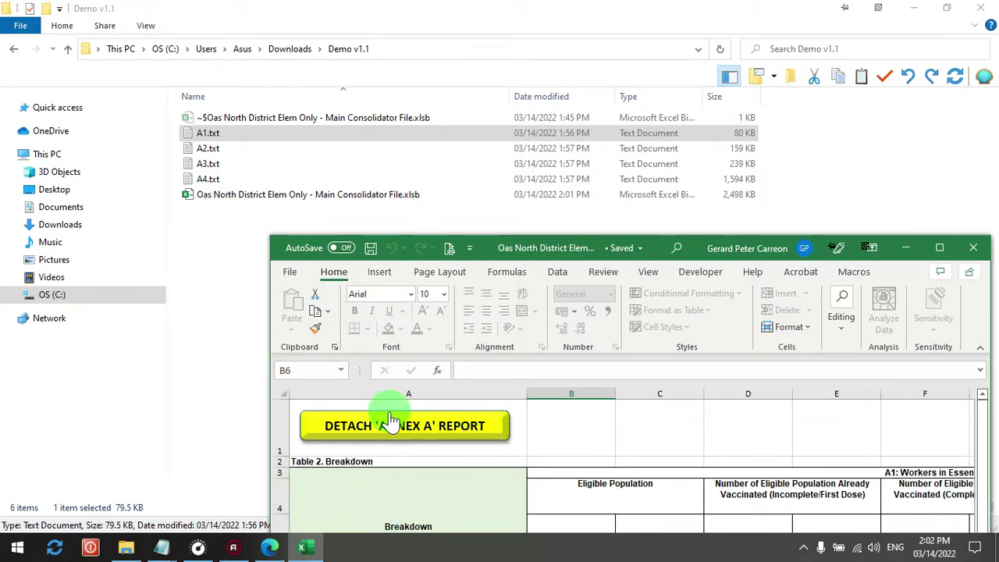
click(939, 248)
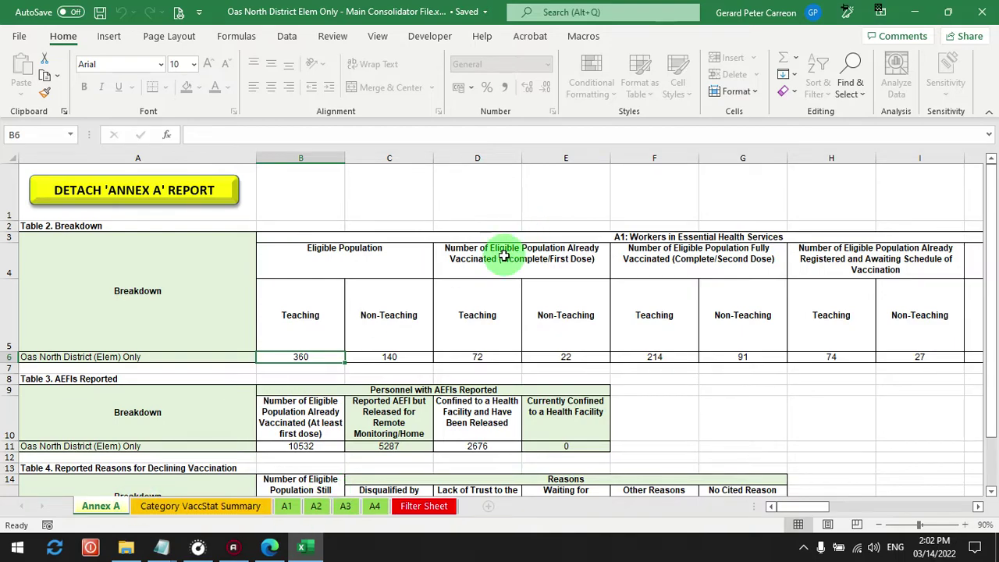
click(946, 16)
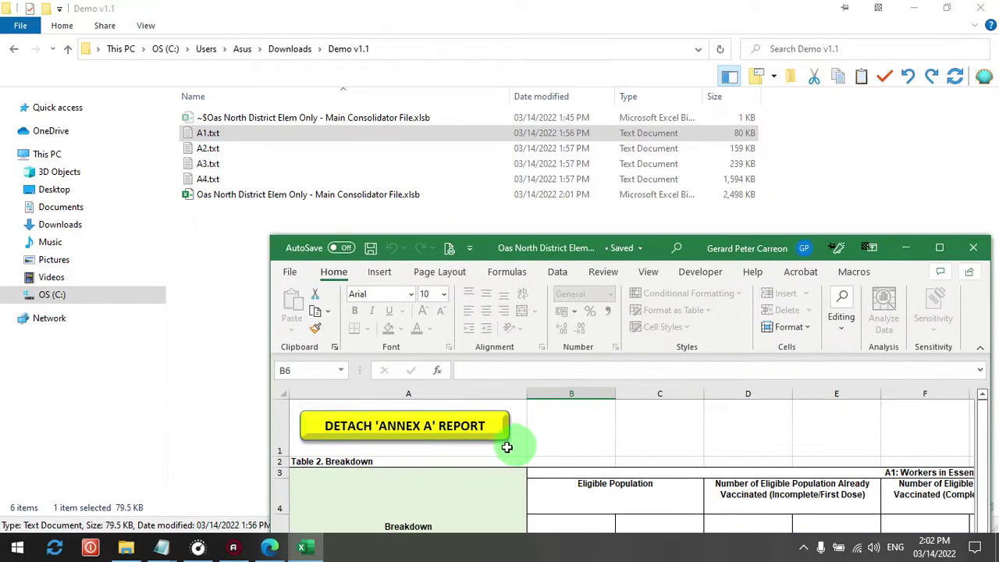
click(437, 437)
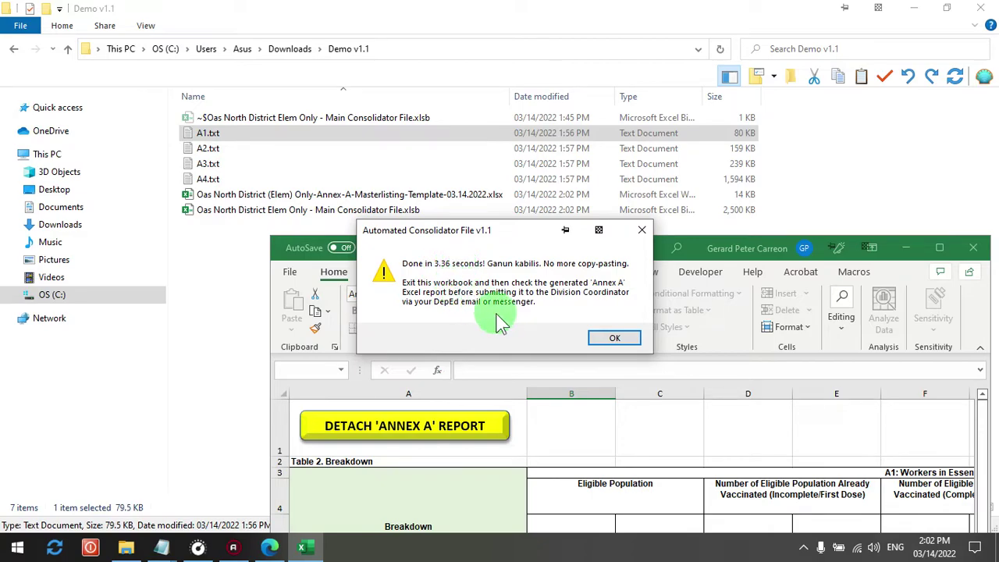
click(596, 337)
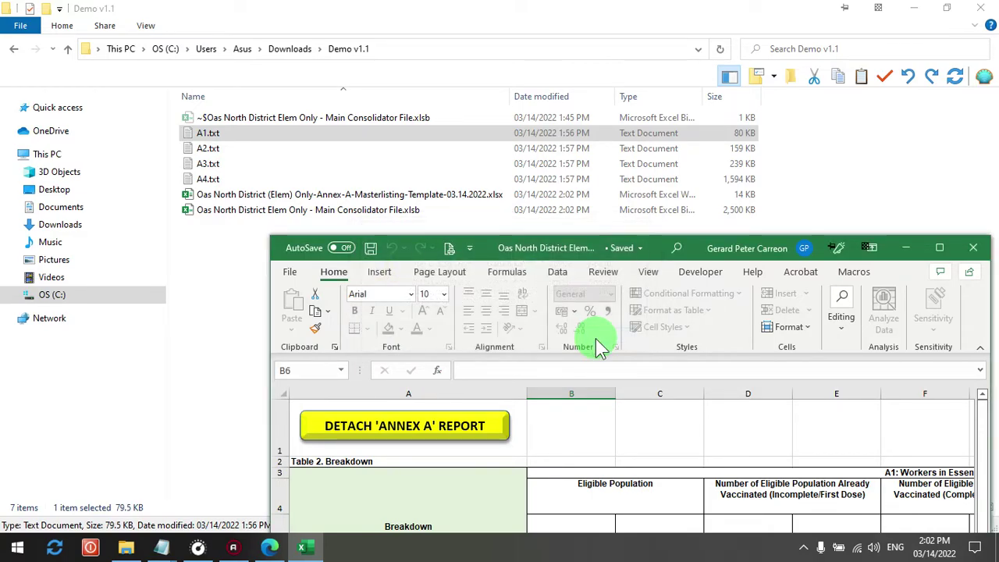
- Save the consolidator workbook and select the generated Annex A Masterlisting Template file in the Demo v1.1 folder
click(373, 248)
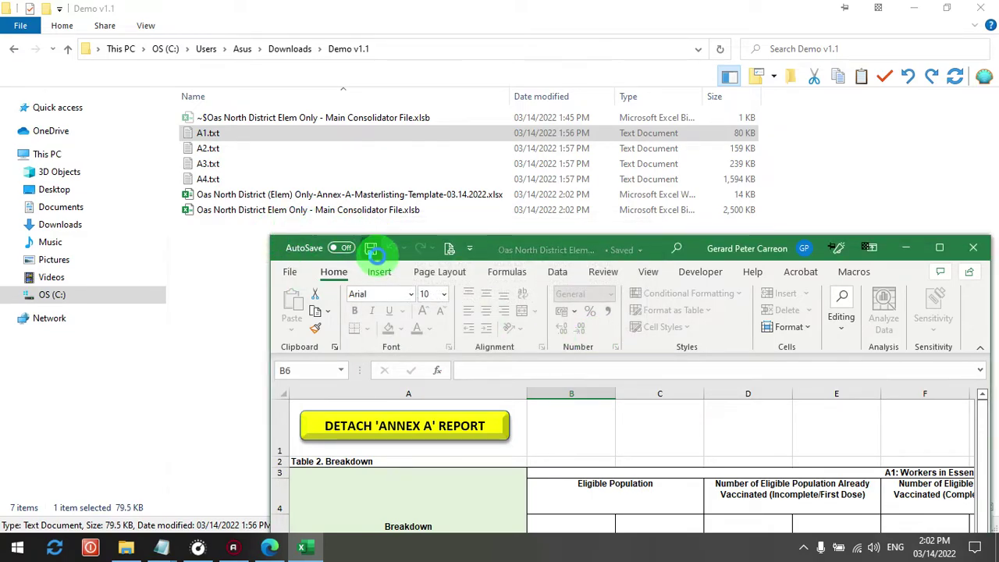
click(447, 213)
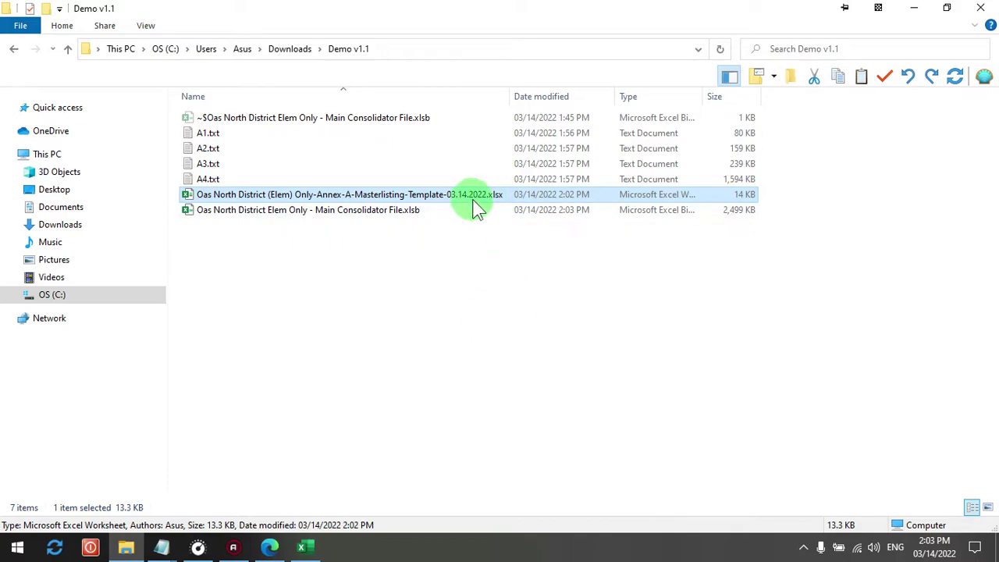
- Review Tables 2 to 4 in the detached Annex A Masterlisting Template workbook and close it with its changes saved
double_click(474, 196)
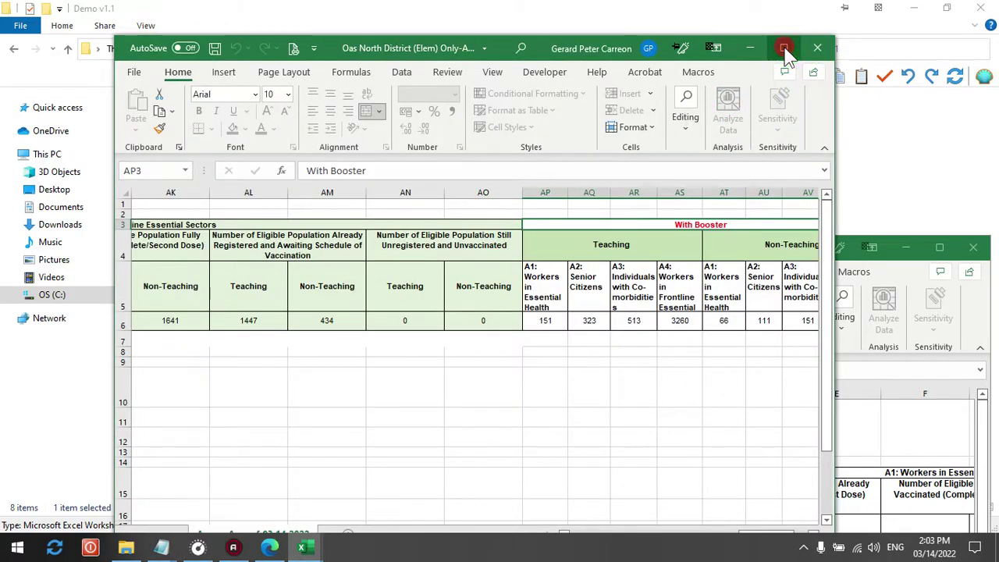
click(784, 49)
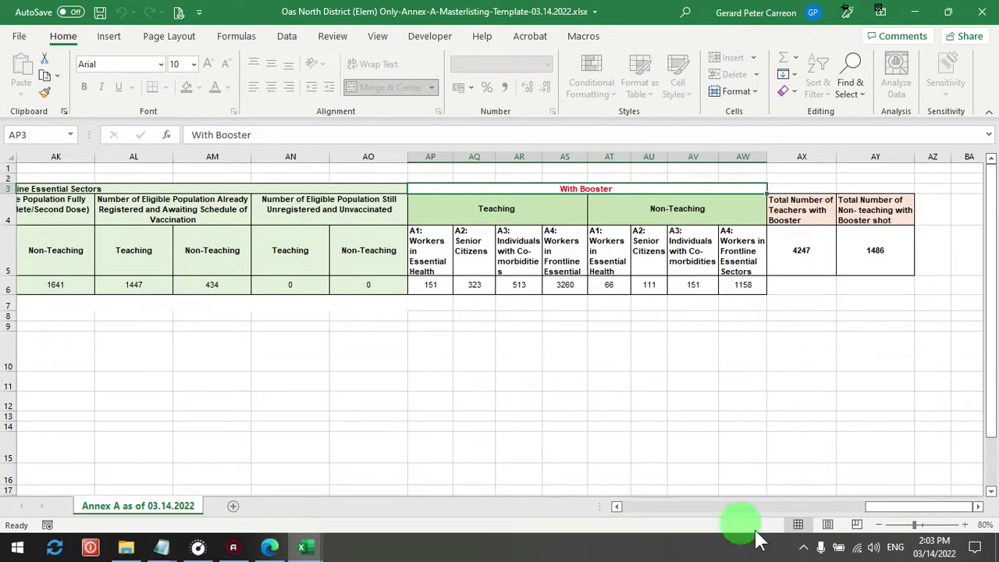
drag(873, 507, 629, 508)
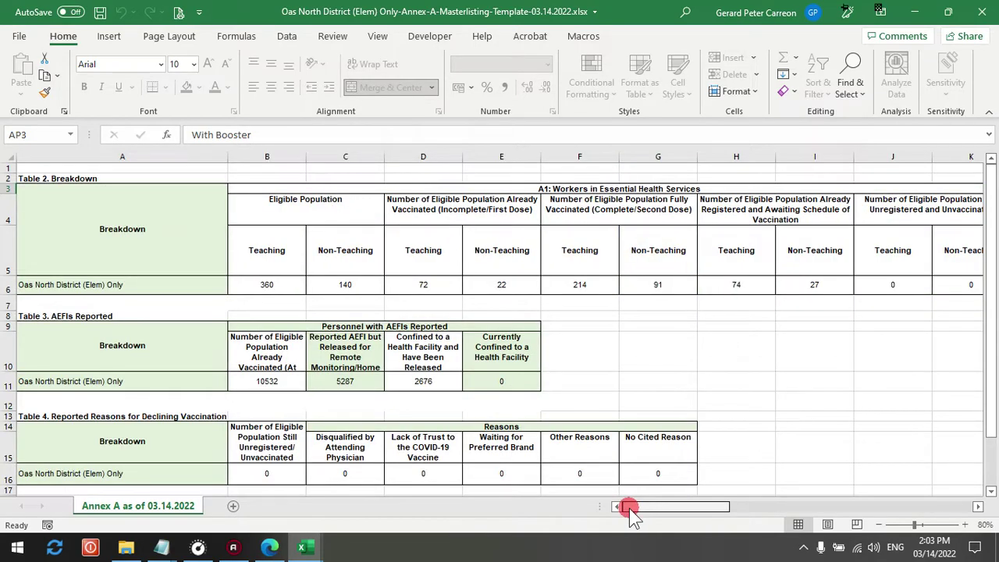
click(284, 284)
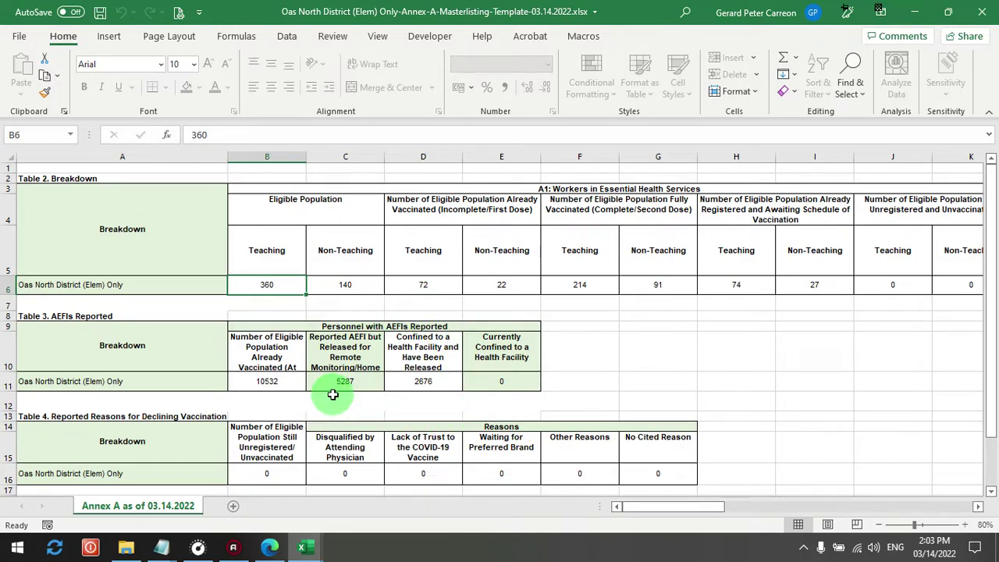
drag(644, 506, 584, 504)
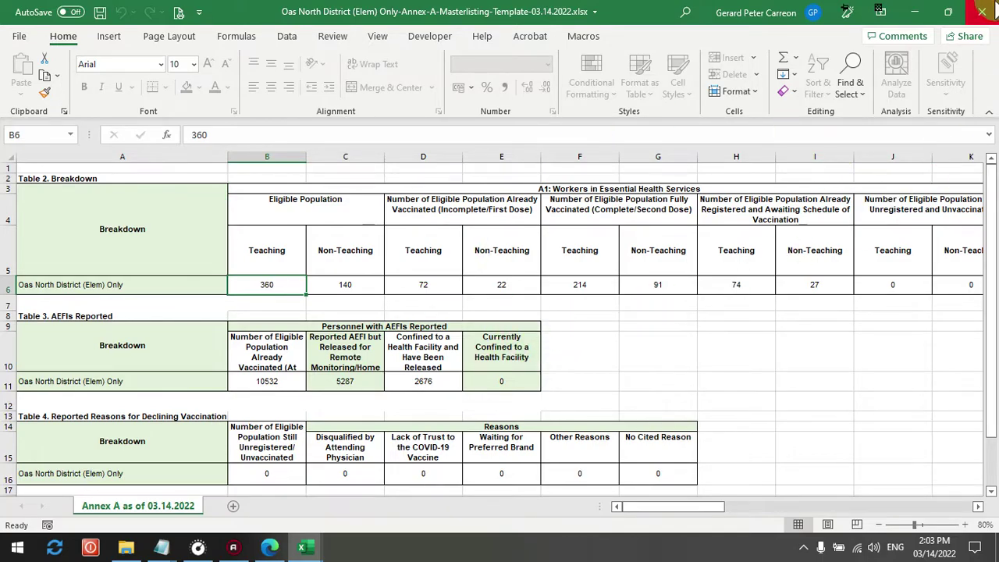
click(984, 14)
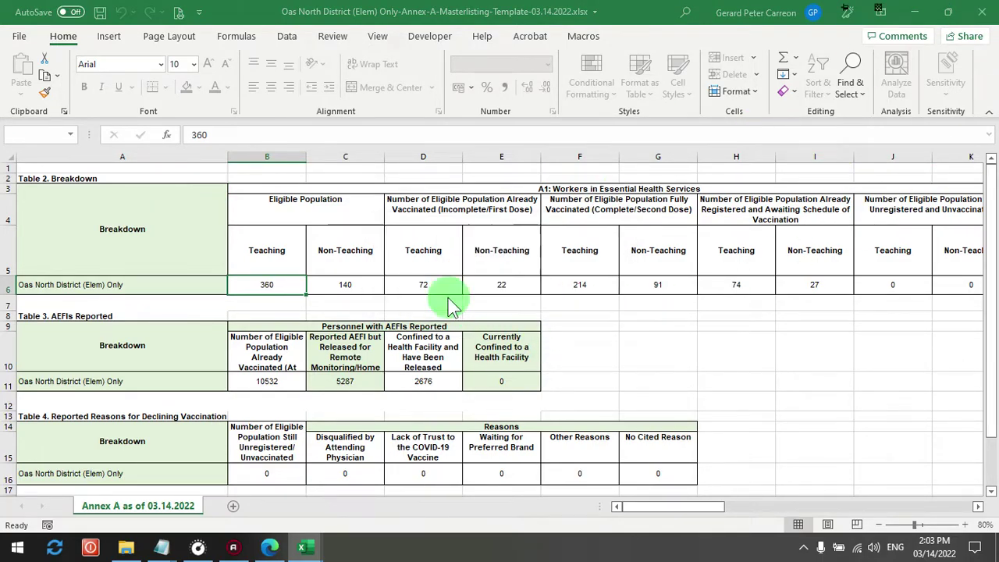
click(441, 295)
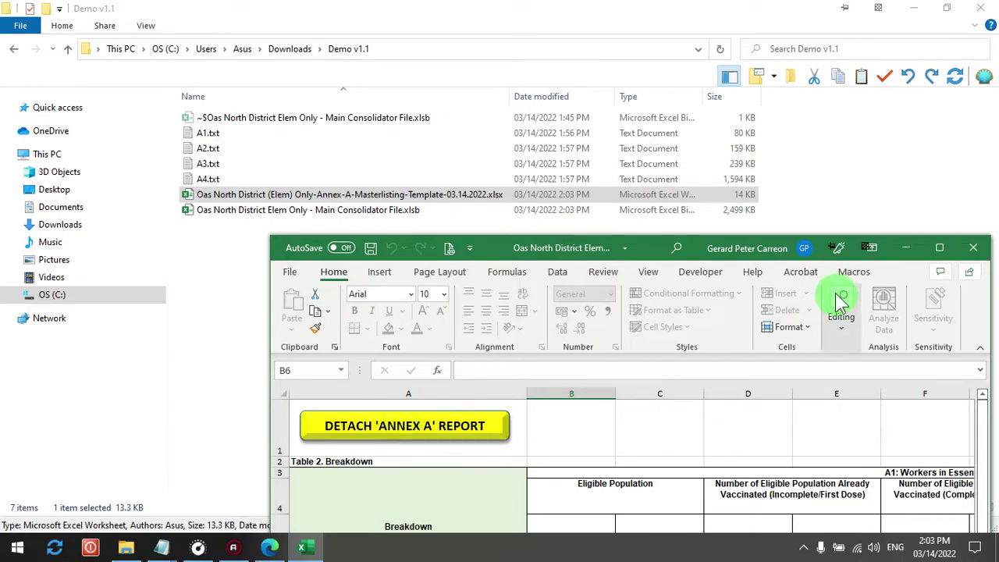
- Maximize the Main Consolidator File and look over its A1, Filter Sheet, Annex A and A2 sheets
click(939, 248)
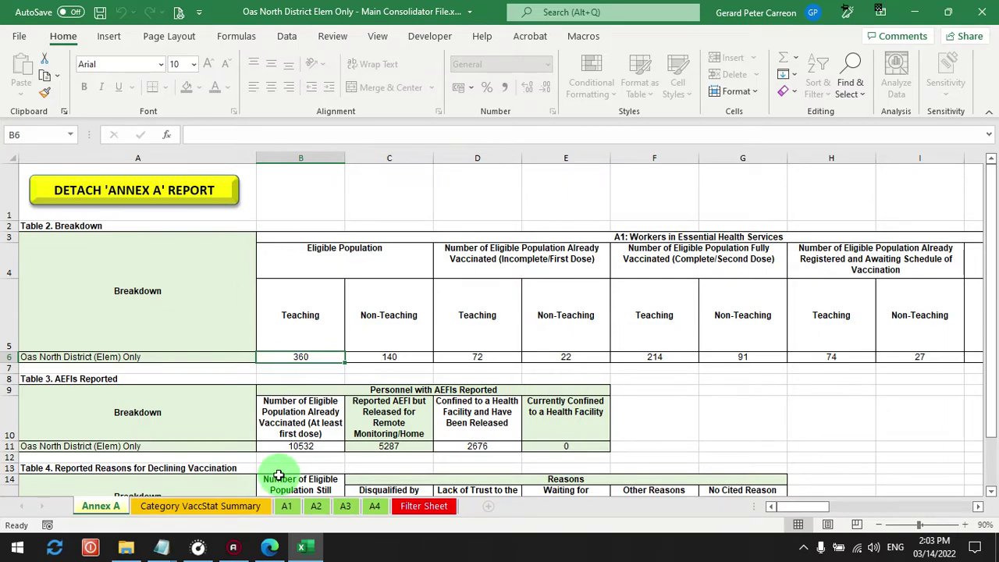
click(288, 506)
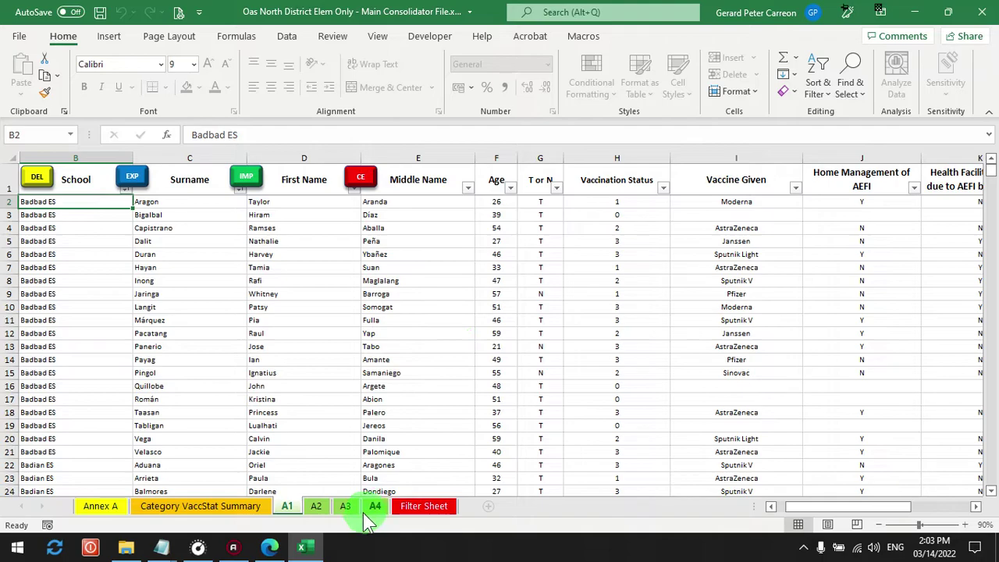
click(400, 508)
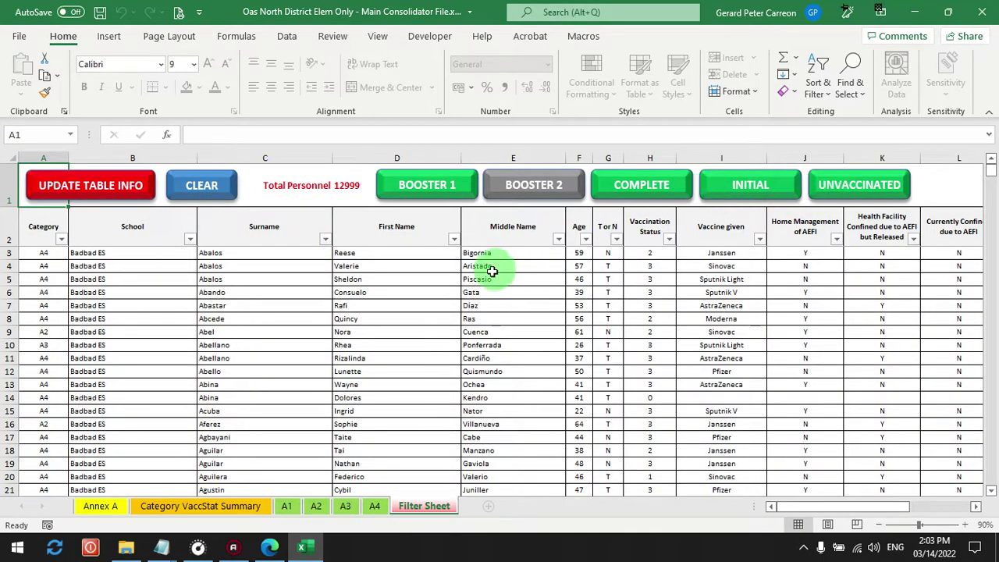
click(100, 506)
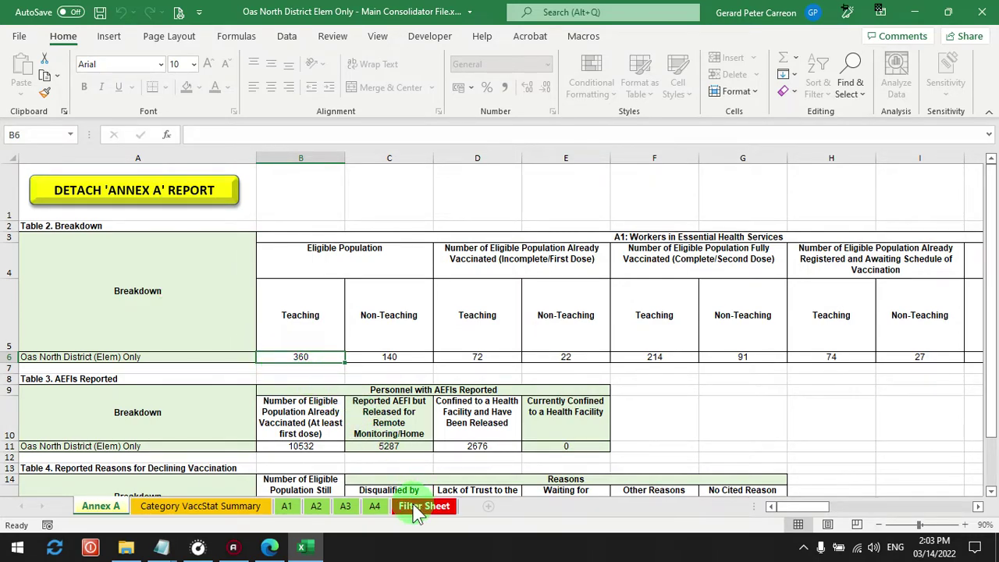
click(316, 505)
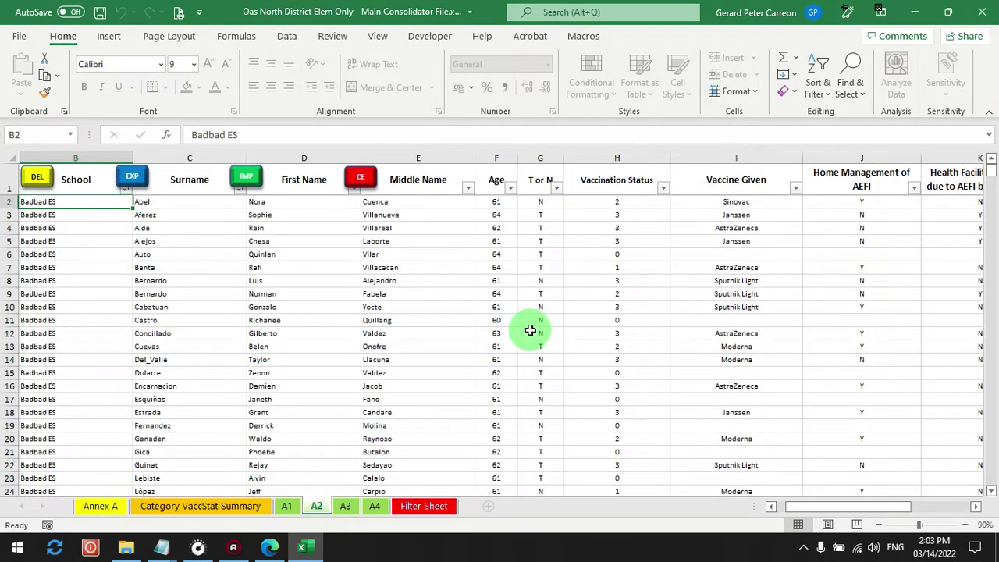